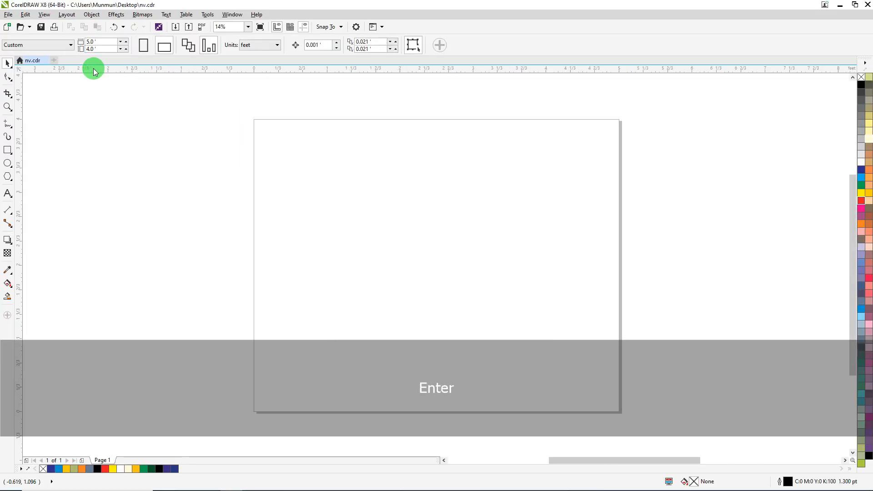
Step: Create a page-sized rectangle and fill it orange (C0 M60 Y100 K0) with no outline
key(ctrl)
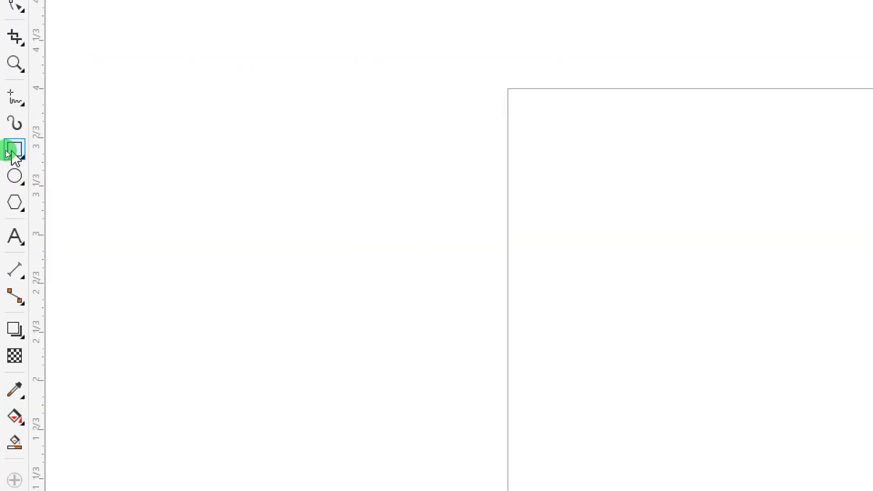
double_click(7, 150)
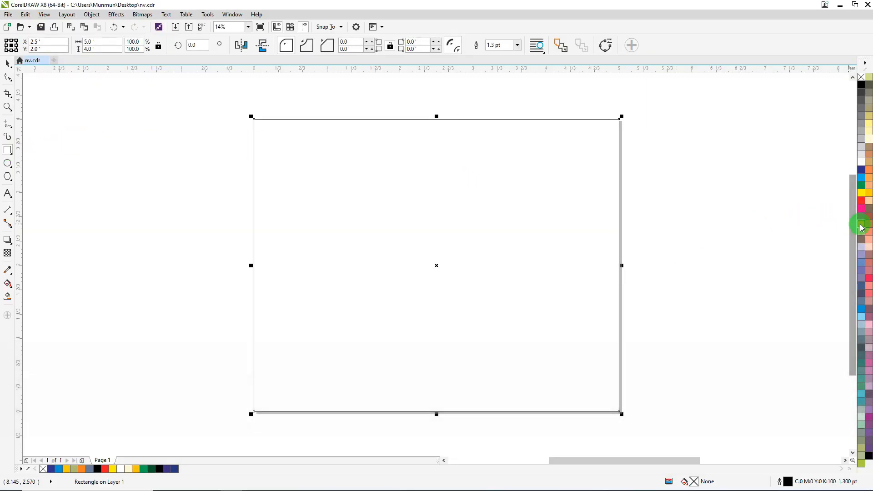
click(862, 225)
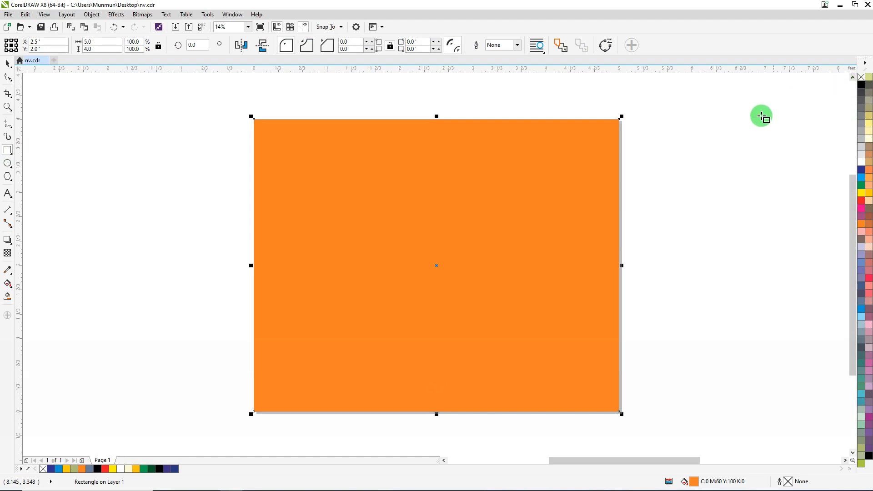
Step: Apply a diagonal linear fountain fill to the background rectangle, running from orange at the lower right to Deep Yellow at the upper left
click(7, 283)
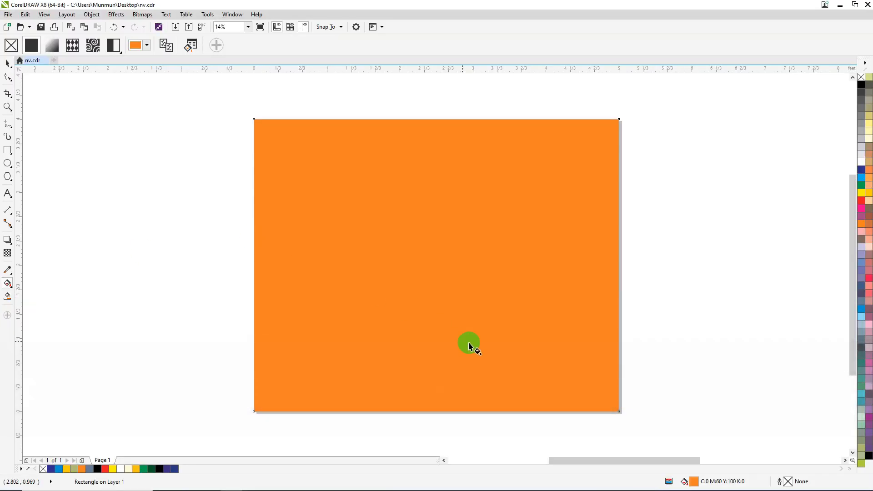
drag(322, 164, 320, 163)
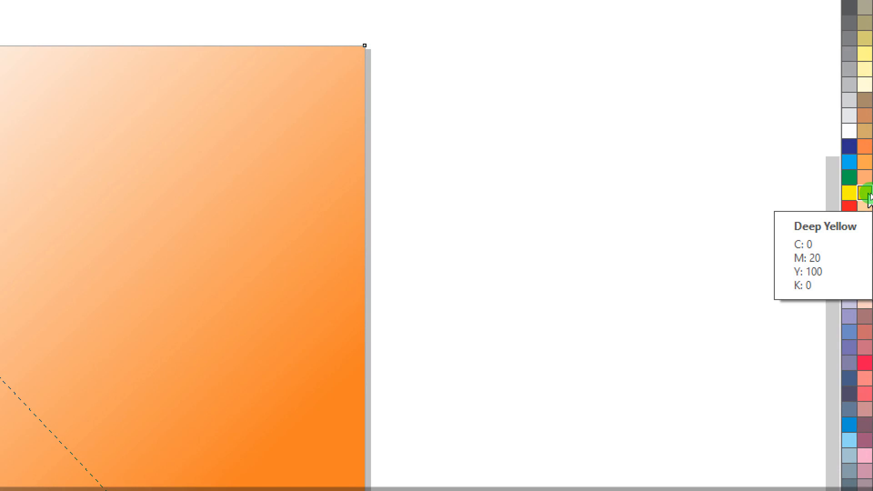
drag(869, 196, 289, 142)
drag(517, 372, 532, 372)
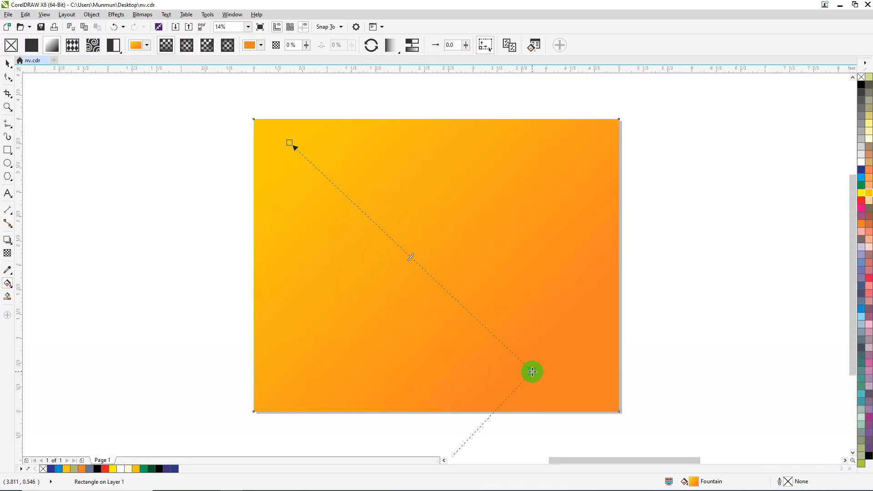
Step: Add a Pale Yellow colour node on the upper-left part of the background gradient and turn on smooth colour transitions
double_click(346, 196)
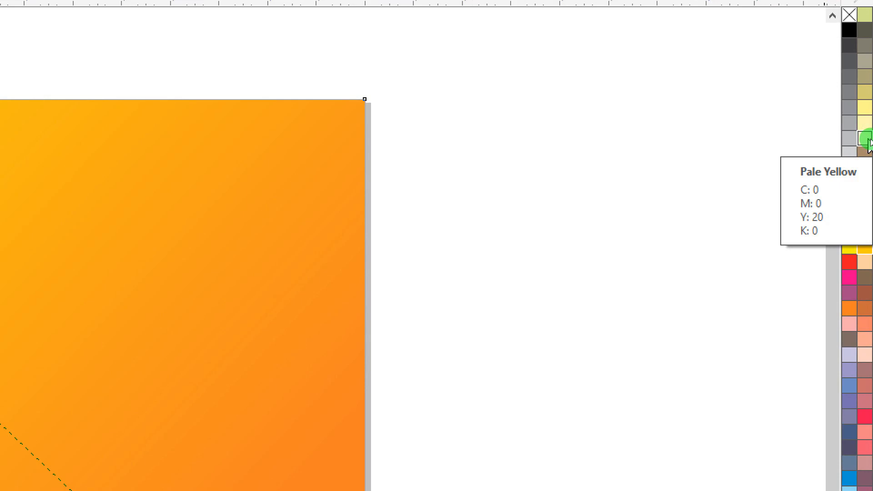
drag(869, 144, 350, 209)
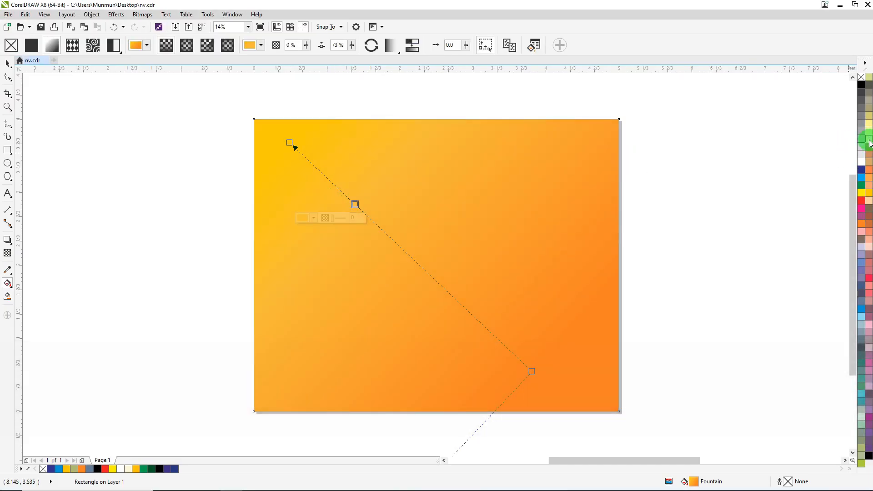
click(868, 140)
click(412, 46)
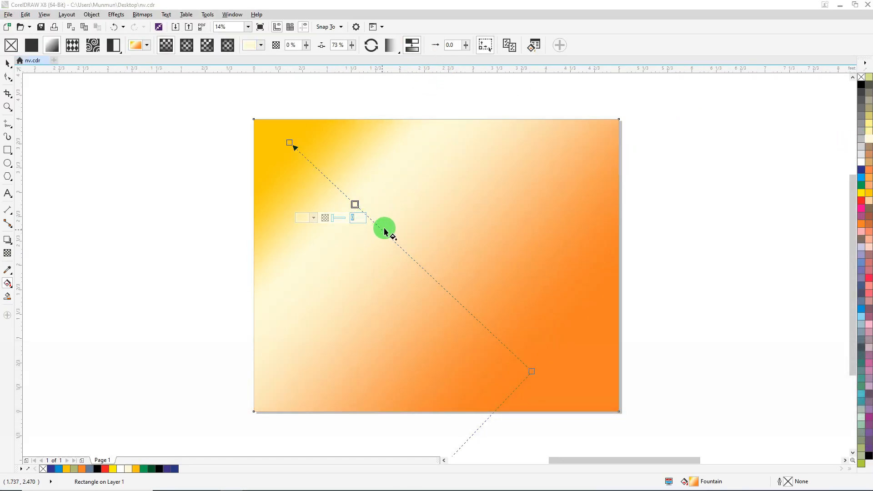
Step: Add a second pale yellow node toward the gradient's orange end, extend that end outward, and turn off smooth transitions
double_click(454, 295)
drag(532, 372, 557, 380)
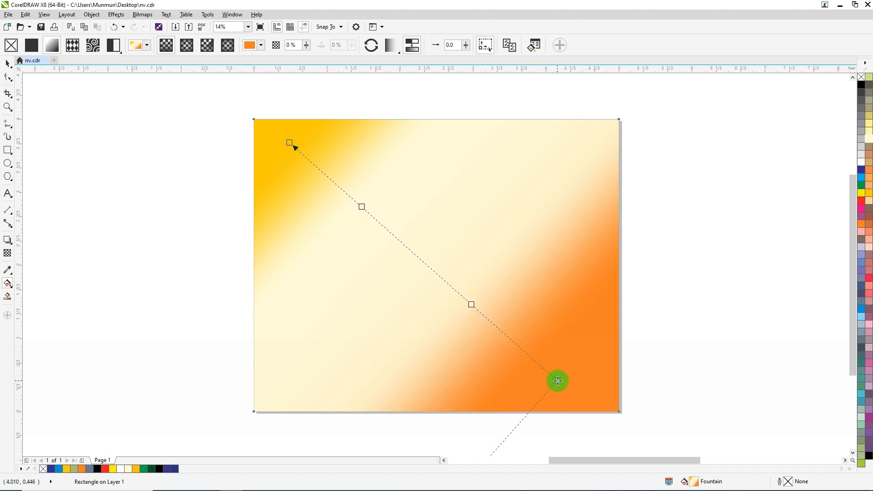
drag(473, 305, 458, 290)
click(412, 45)
click(367, 207)
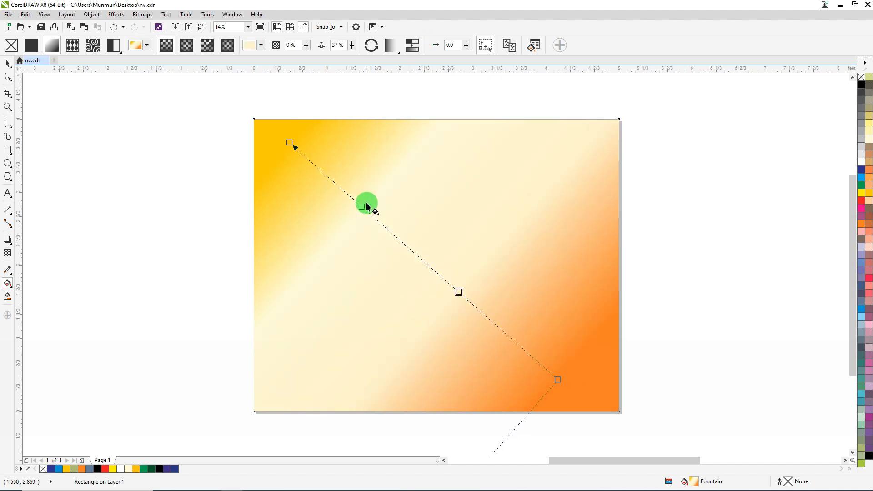
click(7, 63)
key(Escape)
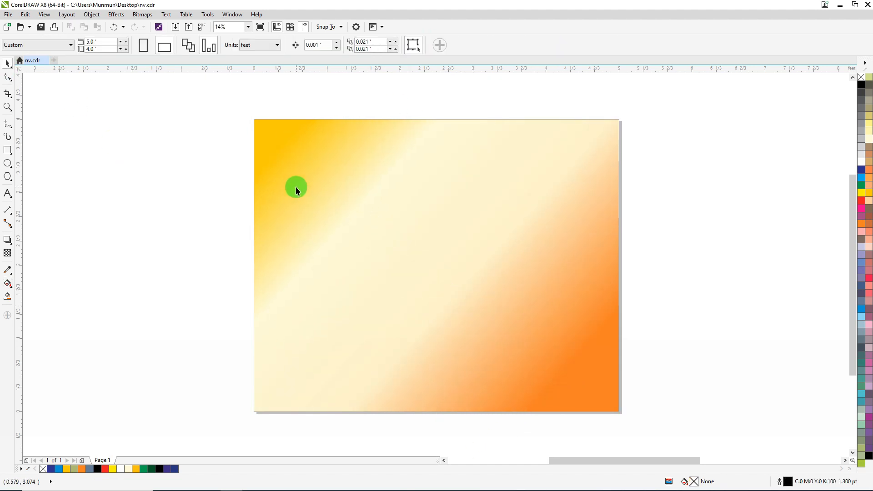
Step: Make a reduced copy of the background in the page's upper-left corner, about 1.15' by 0.92', filled blue (C100 M100 Y0 K0)
click(288, 189)
drag(622, 414, 363, 207)
click(861, 168)
scroll(319, 125, up, 2)
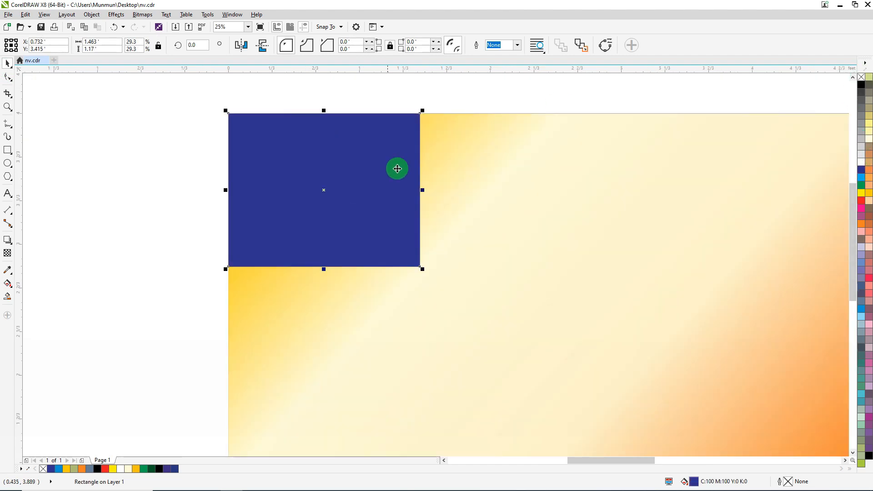
drag(421, 266, 380, 235)
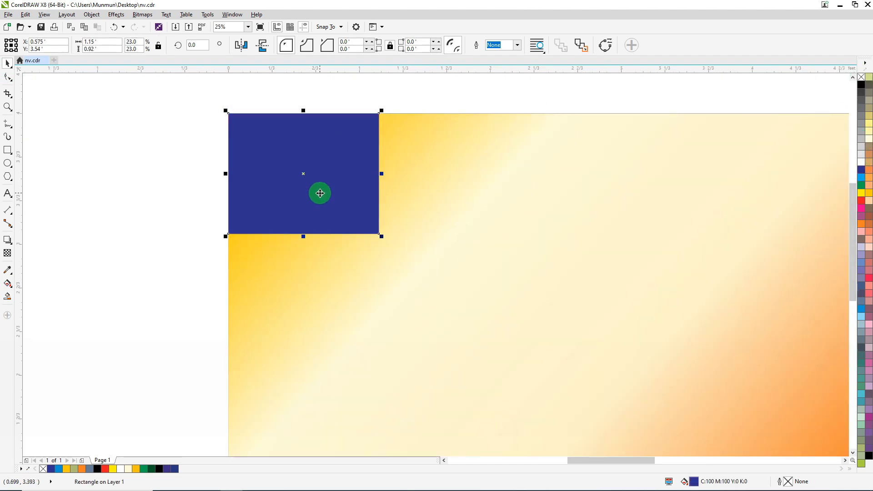
Step: Convert the blue rectangle to curves and delete its lower-right node to leave a corner triangle
right_click(320, 193)
click(365, 222)
key(F10)
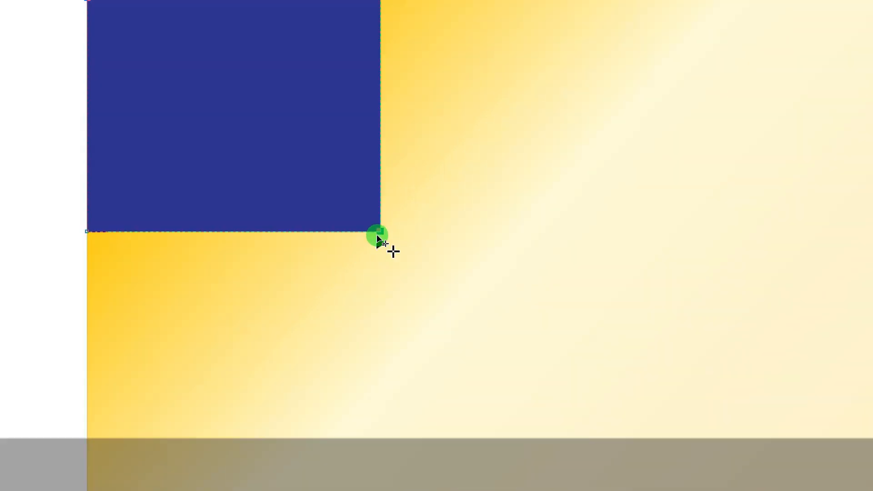
right_click(378, 235)
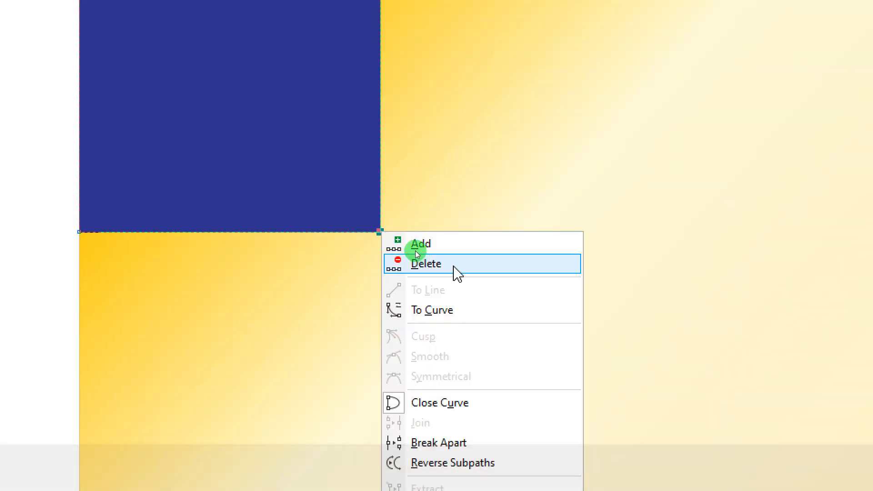
click(456, 268)
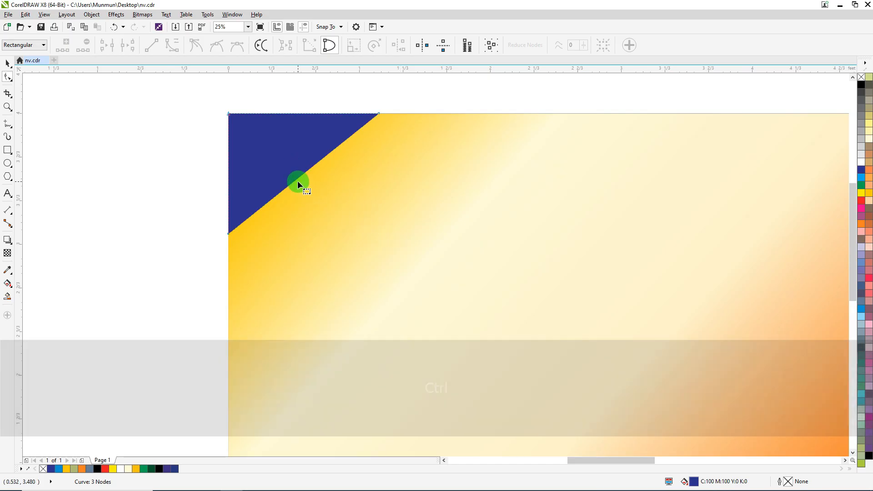
Step: Convert the blue triangle's diagonal edge to a curve and adjust both end handles to form a smooth S-shaped wave
click(293, 182)
click(172, 45)
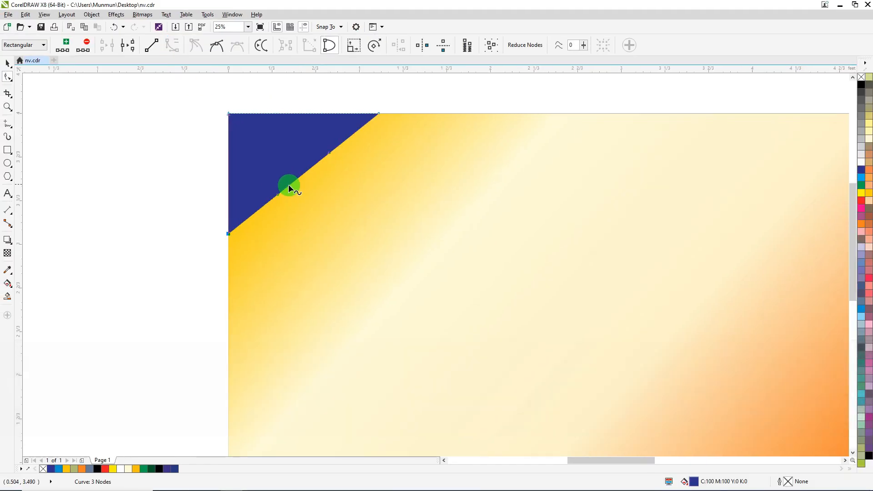
drag(409, 338, 424, 399)
drag(299, 214, 301, 218)
click(379, 113)
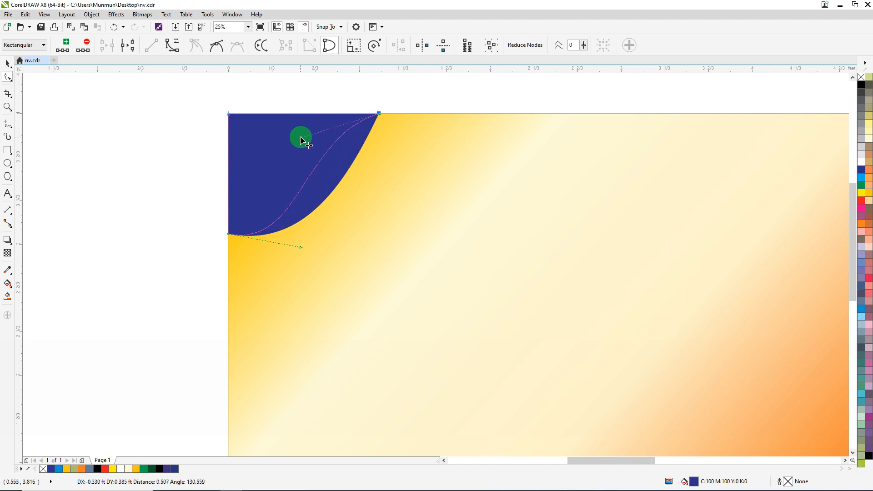
drag(300, 137, 295, 136)
drag(301, 247, 326, 251)
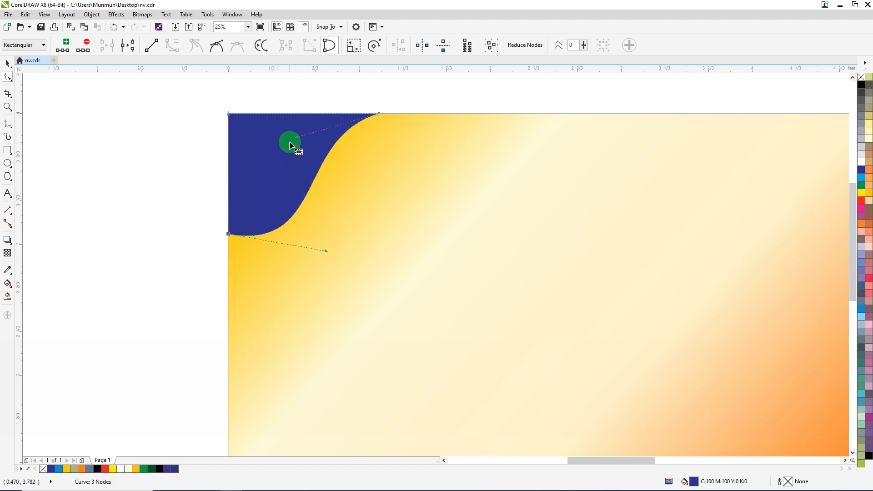
drag(294, 139, 273, 137)
drag(326, 251, 332, 248)
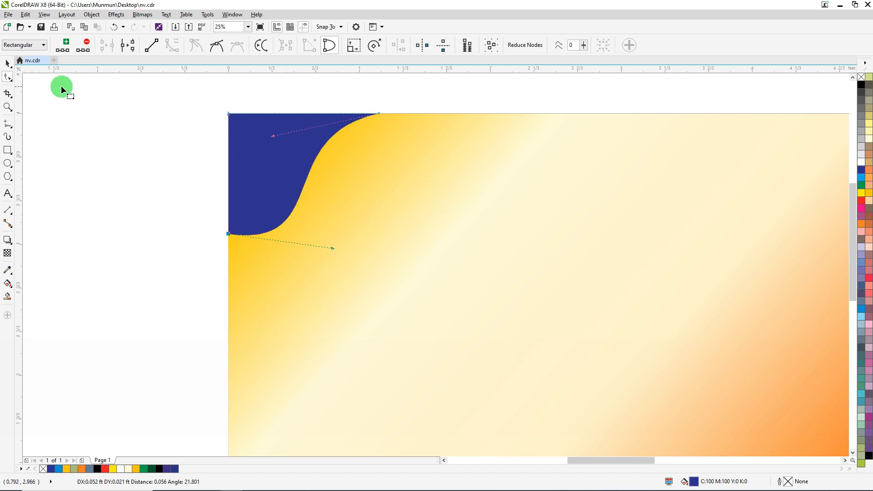
click(8, 65)
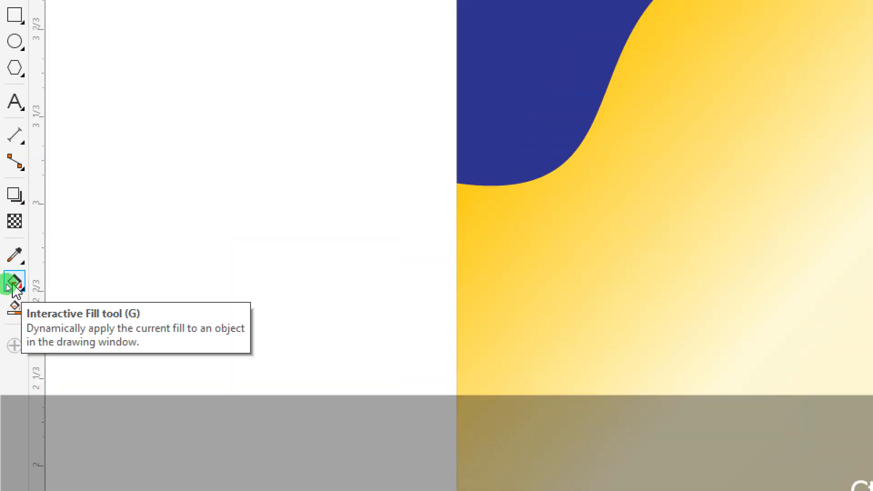
Step: Apply a diagonal fountain fill to the corner wave, from dark blue at the page corner to lighter blue near the curved edge
click(7, 282)
click(250, 130)
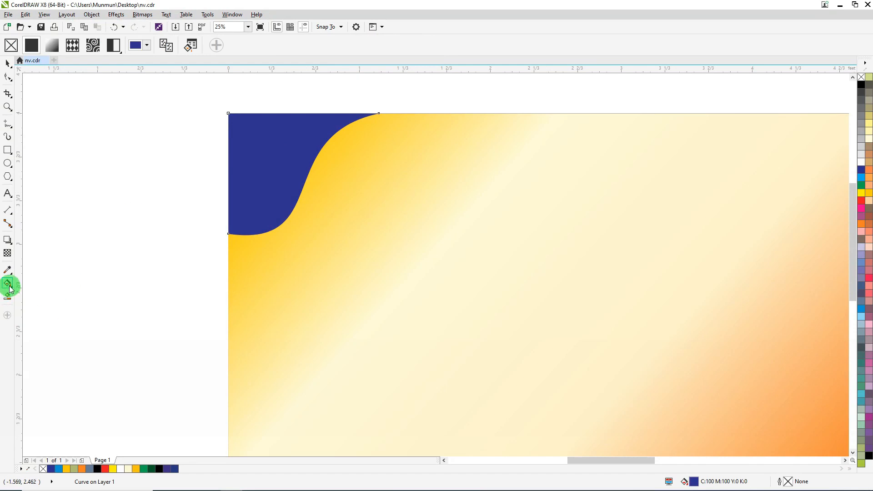
drag(292, 178, 288, 176)
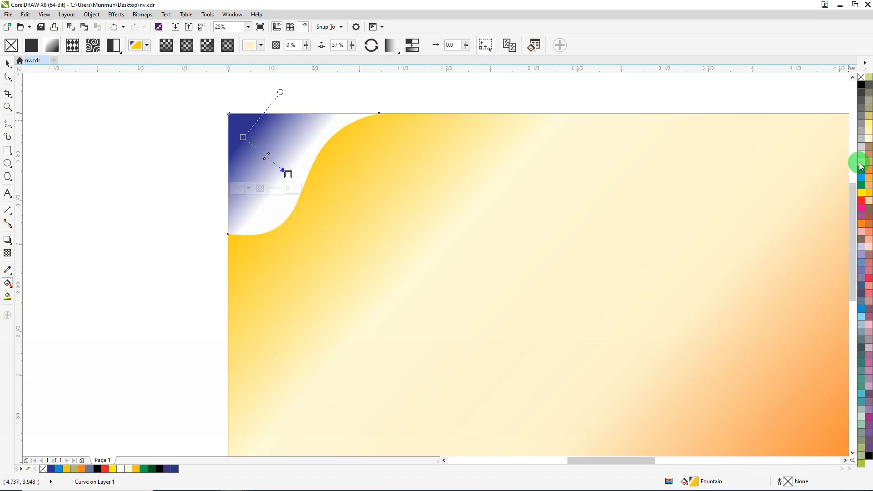
click(860, 309)
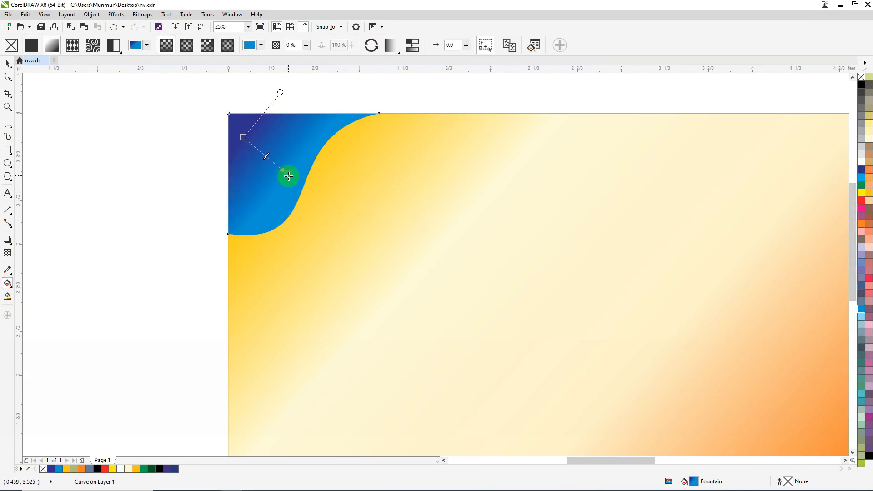
mouse_move(288, 174)
mouse_down()
mouse_move(300, 192)
mouse_move(279, 174)
mouse_move(285, 179)
mouse_up()
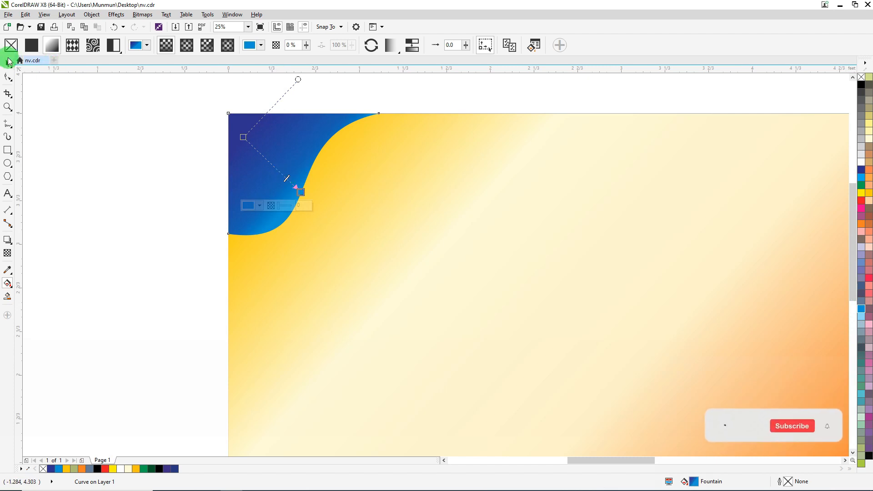
click(8, 63)
click(131, 143)
Step: Create an orange copy of the corner wave about 1.117' by 0.85' and bring the slightly smaller blue wave in front of it
drag(143, 81, 418, 248)
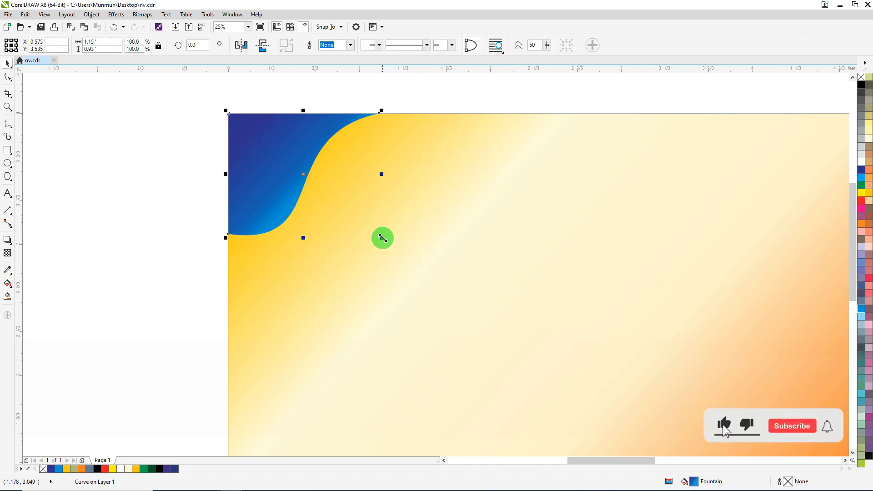
drag(370, 223, 382, 231)
click(859, 224)
alt+click(275, 149)
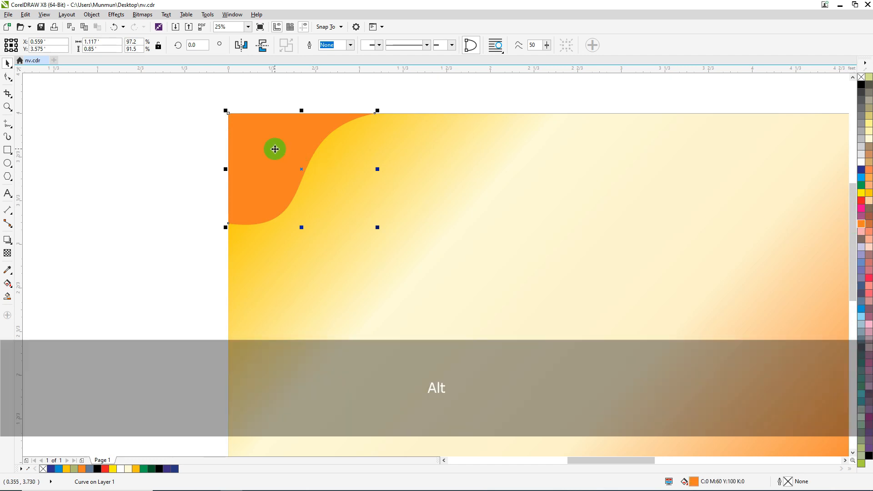
key(ctrl+Home)
click(233, 232)
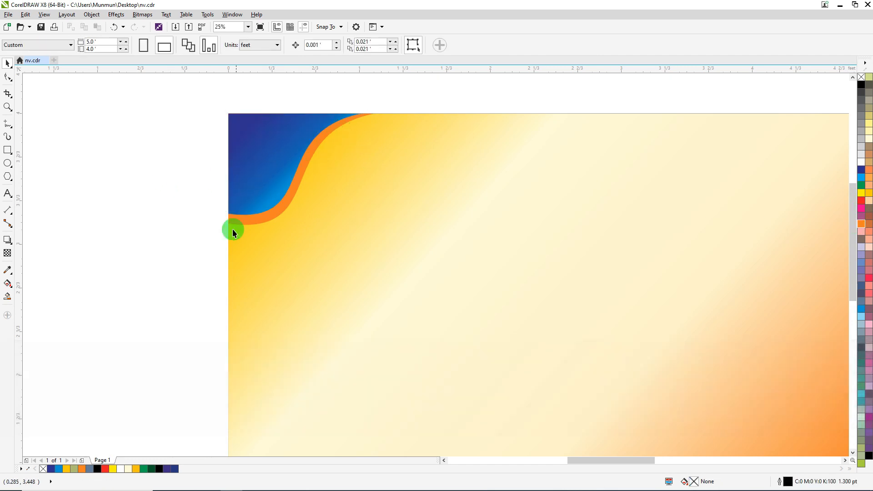
Step: Apply a fountain fill along the orange wave from its lower bend to its upper part, with orange as the end colour
scroll(267, 210, up, 1)
click(319, 173)
scroll(318, 175, down, 1)
scroll(319, 129, up, 1)
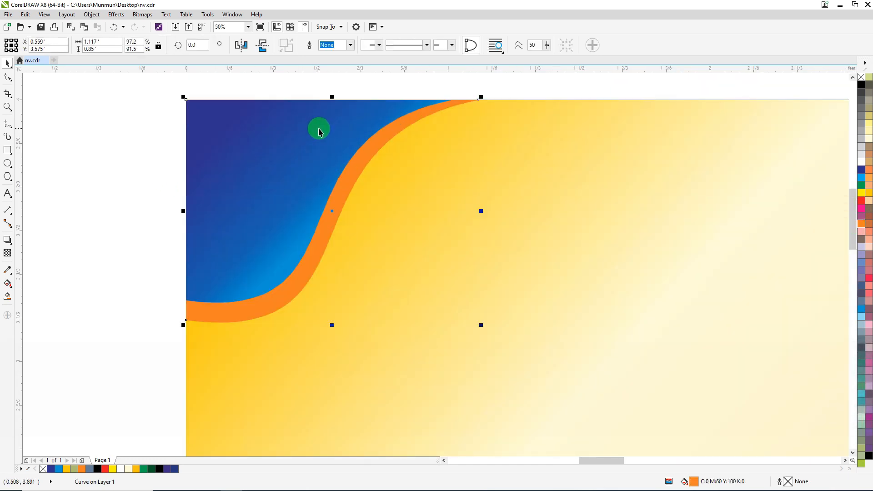
click(8, 286)
drag(274, 295, 378, 150)
click(869, 292)
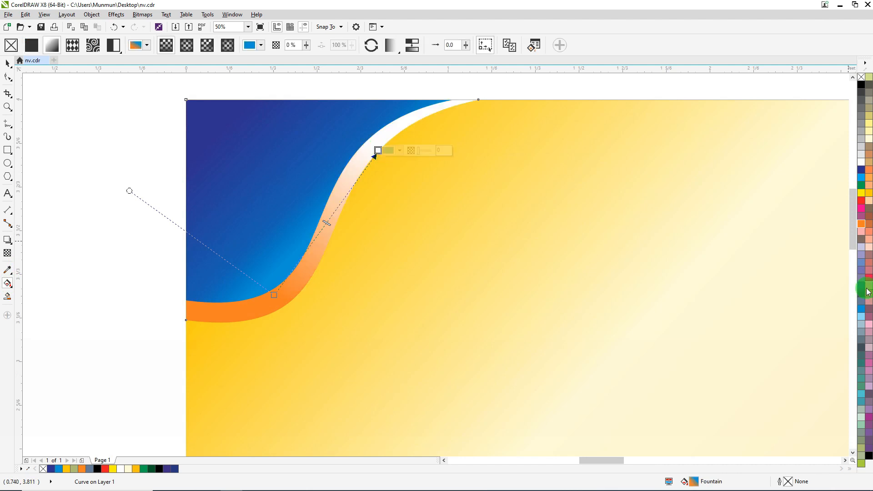
drag(858, 228, 380, 149)
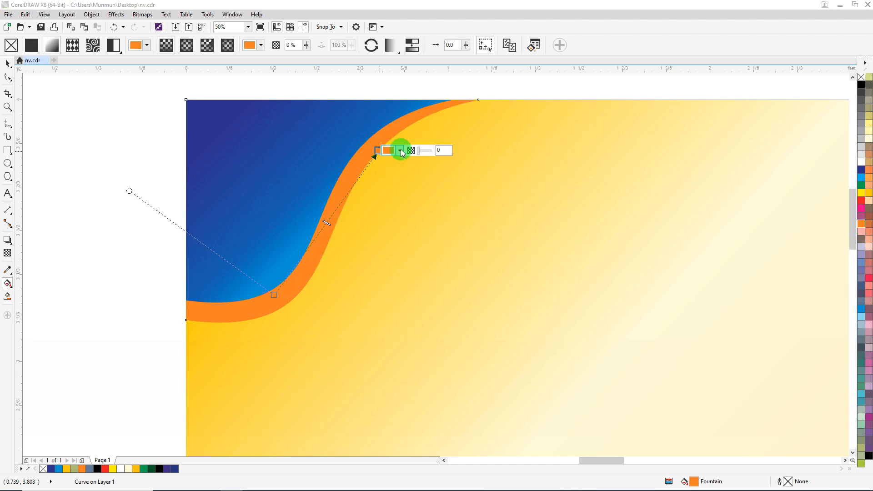
Step: Change the upper end colour of the orange wave's gradient to dark brown, C29 M78 Y100 K27
click(400, 151)
drag(430, 222, 433, 215)
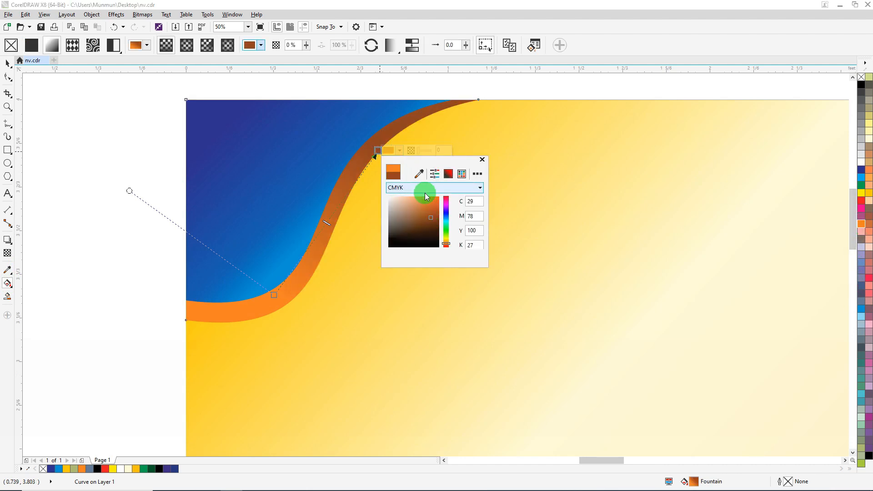
click(344, 164)
click(8, 66)
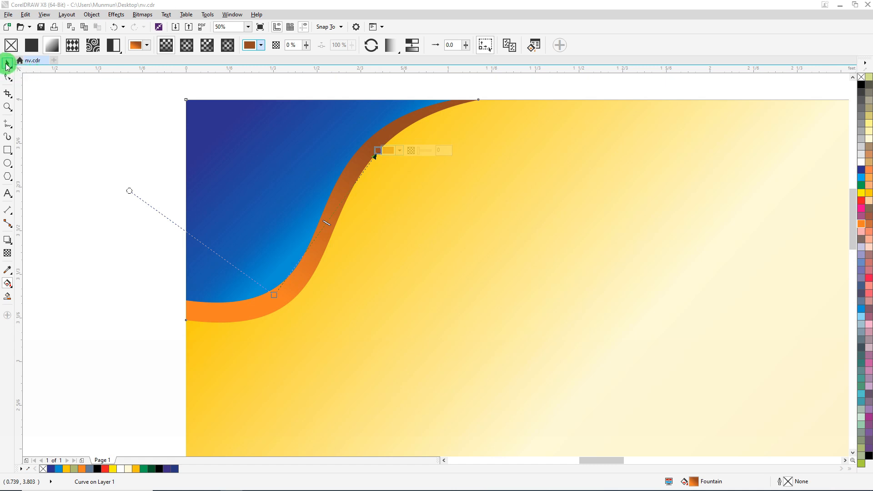
click(119, 130)
scroll(219, 182, up, 1)
scroll(225, 177, down, 3)
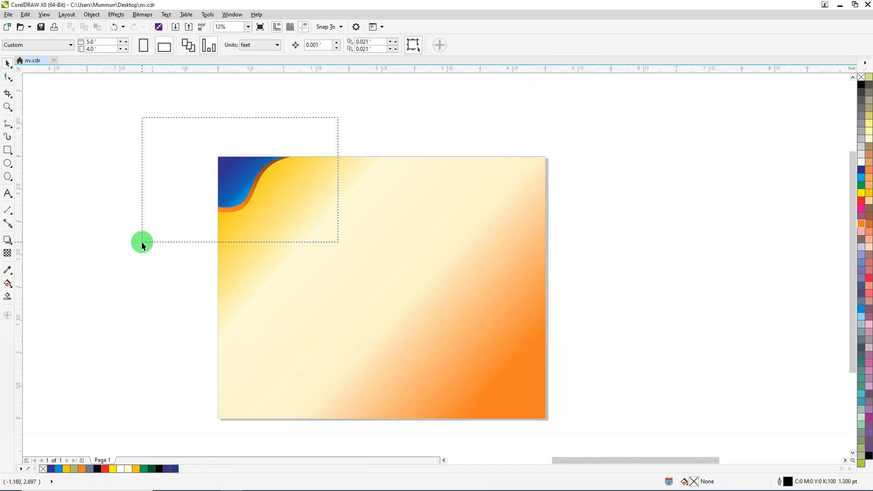
Step: Group the blue and orange corner waves into one object
drag(142, 245, 141, 244)
right_click(241, 177)
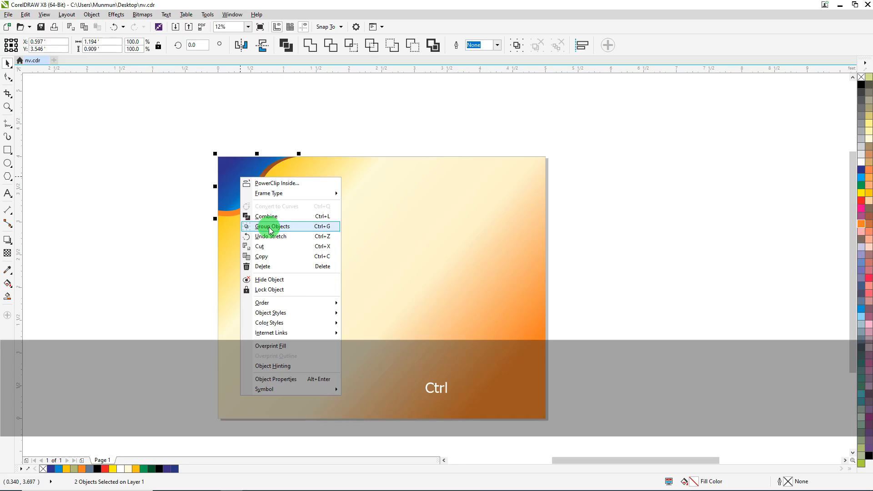
click(256, 225)
Step: Paste a copy of the corner wave group, mirror it horizontally and align it to the background's right edge
right_click(245, 175)
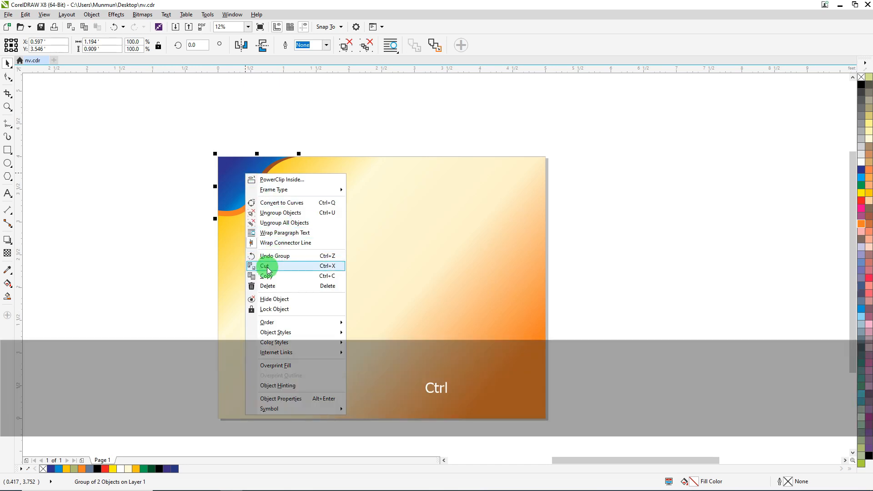
click(265, 275)
right_click(136, 169)
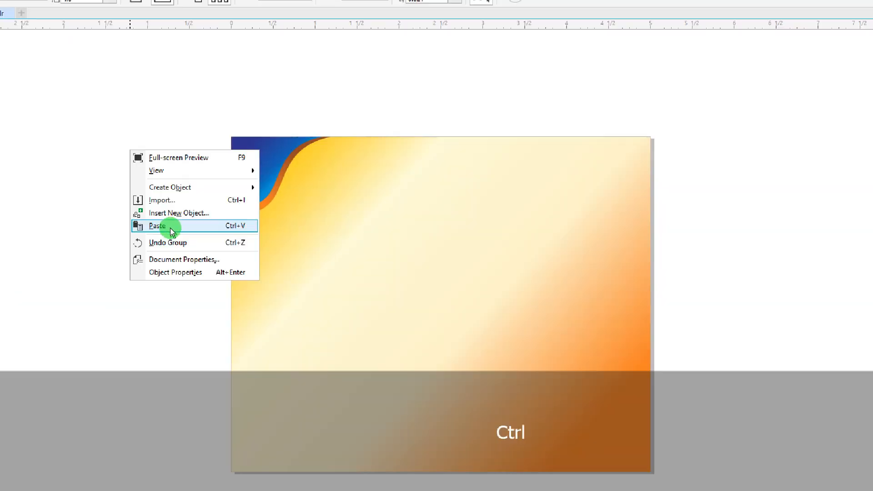
click(172, 230)
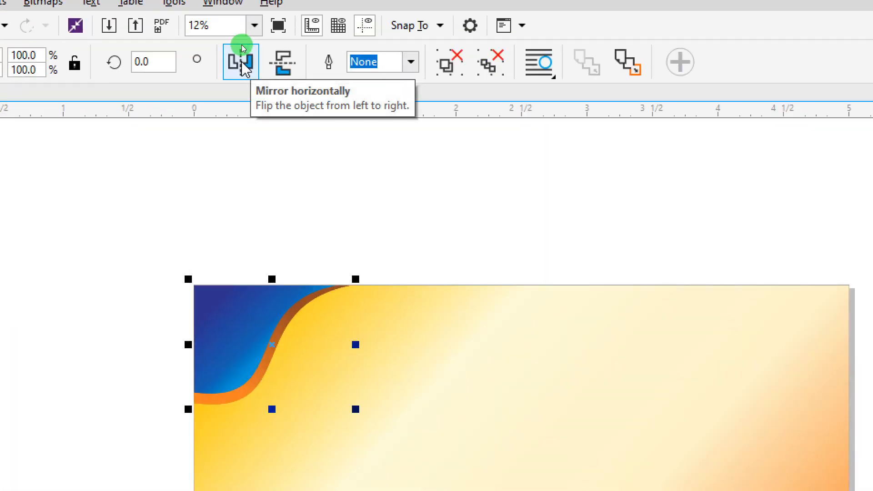
click(242, 63)
shift+click(558, 380)
key(r)
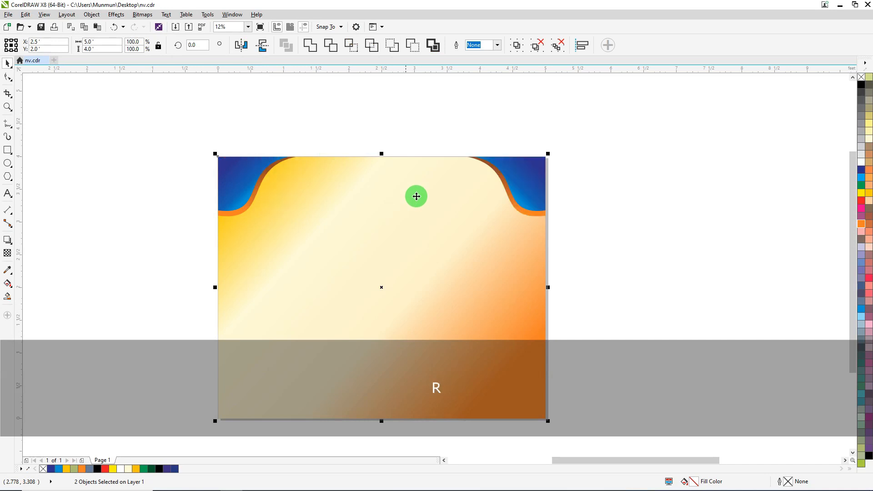
click(610, 193)
Step: Enlarge the left corner wave group proportionally to 120.4%, about 1.437' by 1.094', and delete the smaller mirrored copy
drag(142, 107, 325, 238)
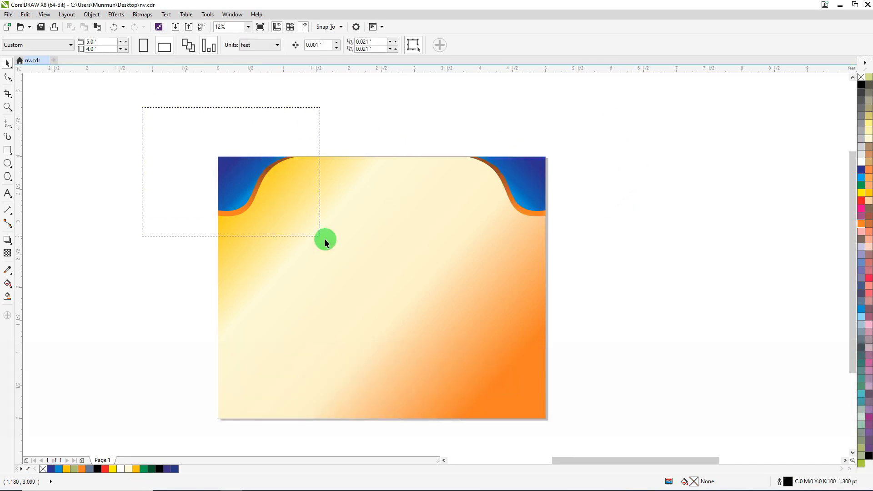
drag(433, 250, 386, 243)
drag(304, 223, 314, 230)
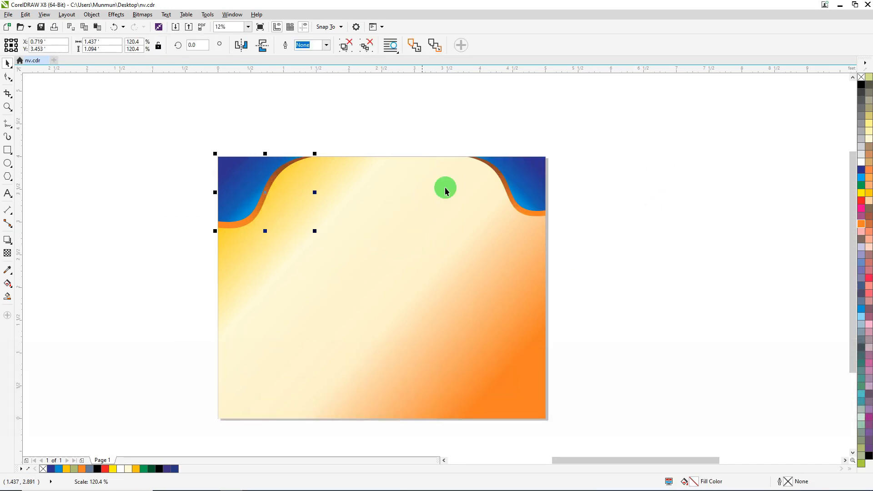
drag(609, 128, 396, 244)
key(Delete)
Step: Duplicate the enlarged corner wave group, mirror the copy horizontally and align it to the background's right edge
drag(156, 113, 347, 275)
key(ctrl+c)
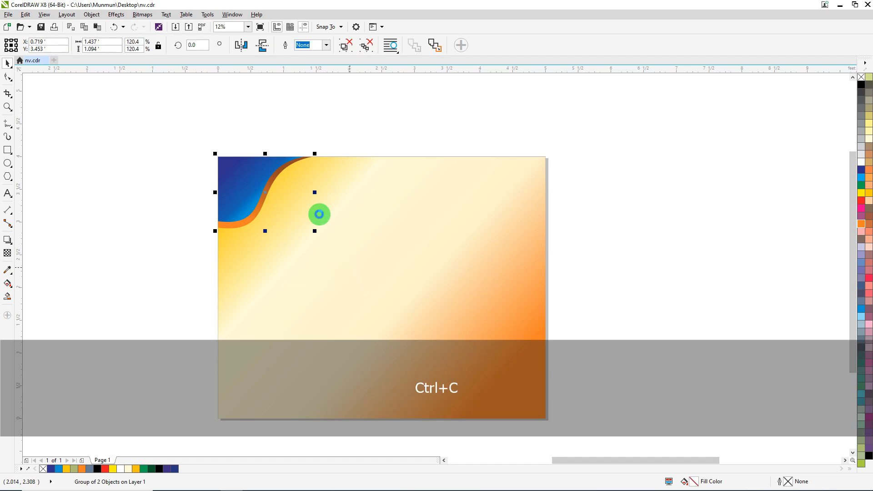
click(239, 45)
shift+click(413, 218)
key(r)
click(594, 183)
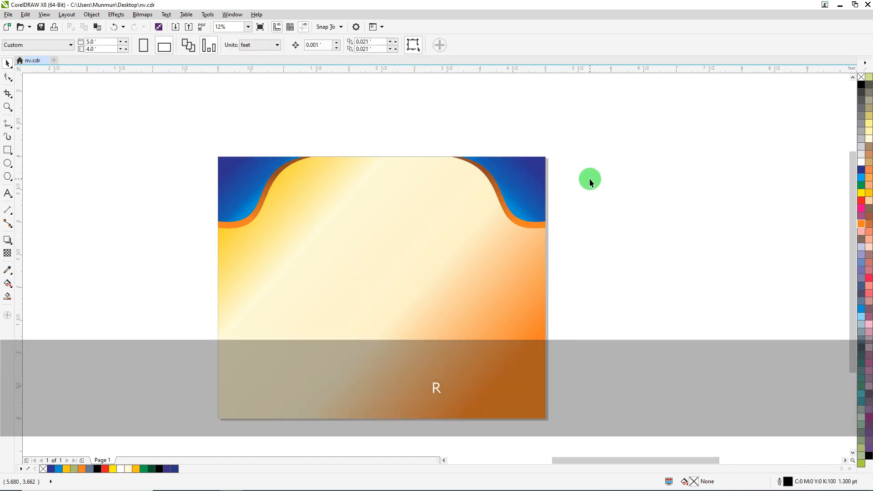
Step: Reduce a copy of the background rectangle to a strip about 0.349' high along the banner's bottom edge and fill it red
scroll(482, 194, down, 2)
click(426, 244)
key(shift+F2)
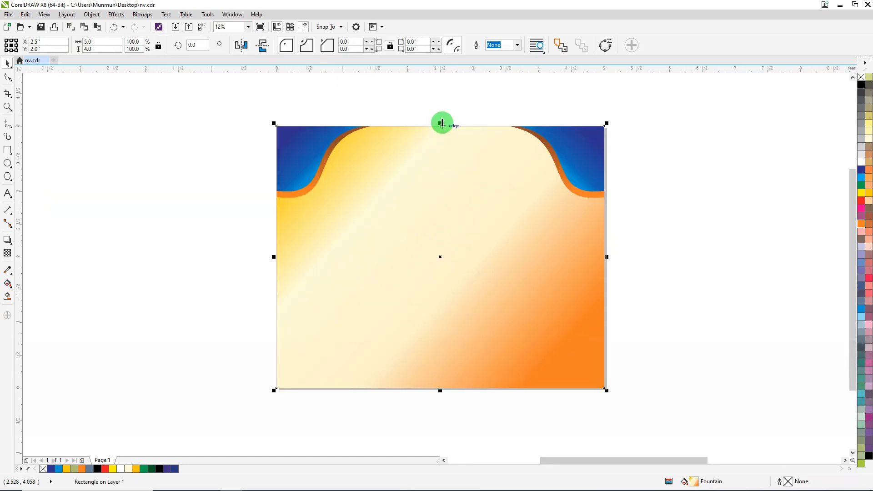
drag(442, 123, 430, 363)
click(848, 200)
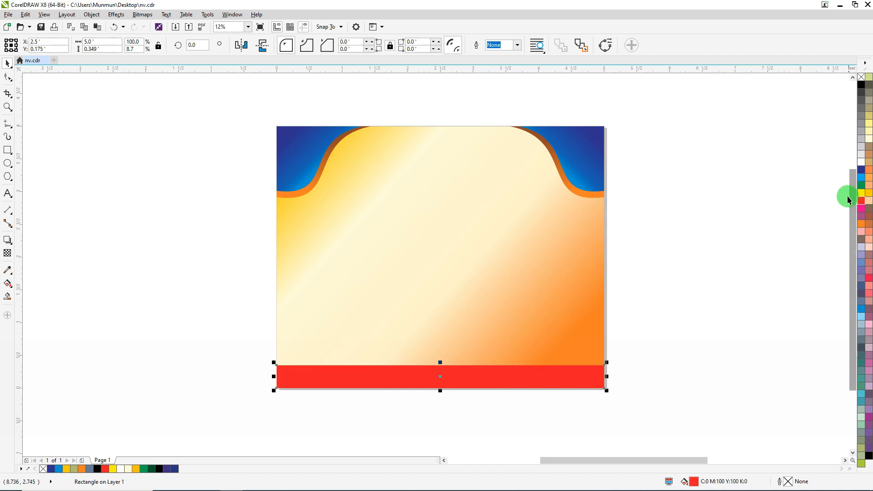
Step: Move the mobile number text onto the left part of the red strip, in front of it
scroll(577, 213, down, 1)
scroll(513, 302, up, 2)
scroll(436, 263, down, 2)
drag(804, 296, 360, 278)
scroll(370, 275, up, 3)
key(ctrl+Home)
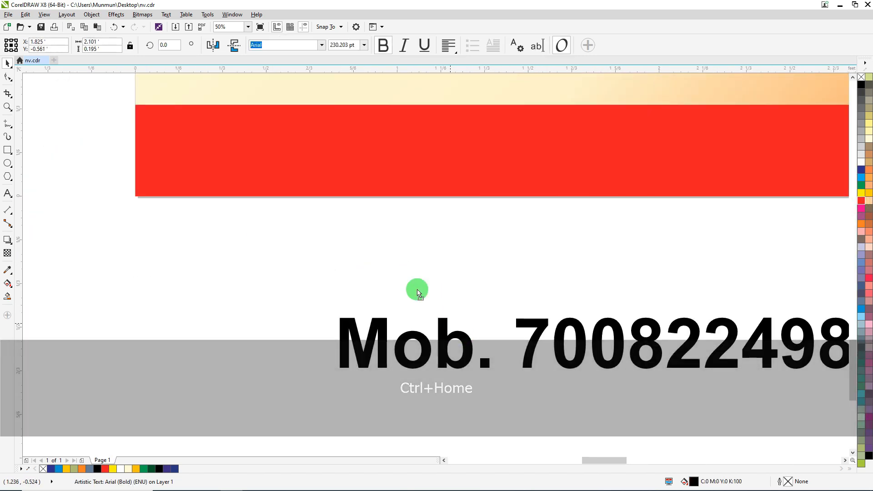
drag(417, 291, 277, 145)
scroll(347, 219, down, 1)
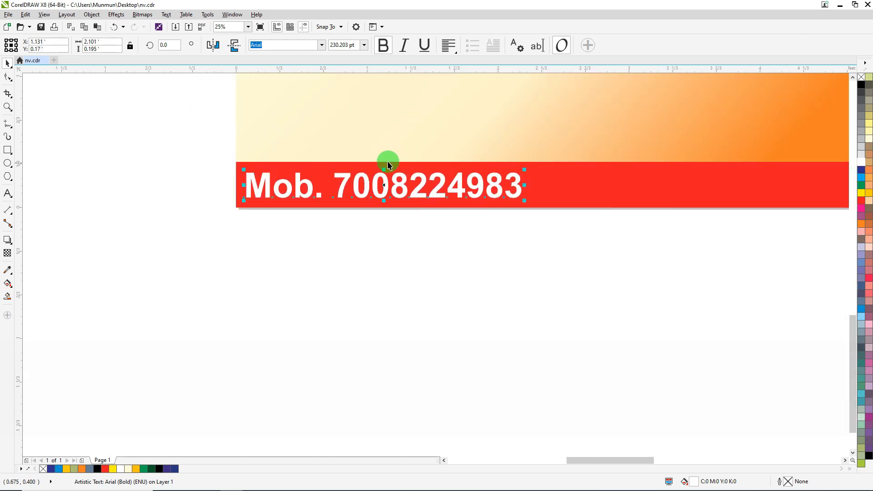
Step: Fill the mobile number text with yellow and nudge it slightly to the right
click(867, 191)
click(578, 281)
click(446, 181)
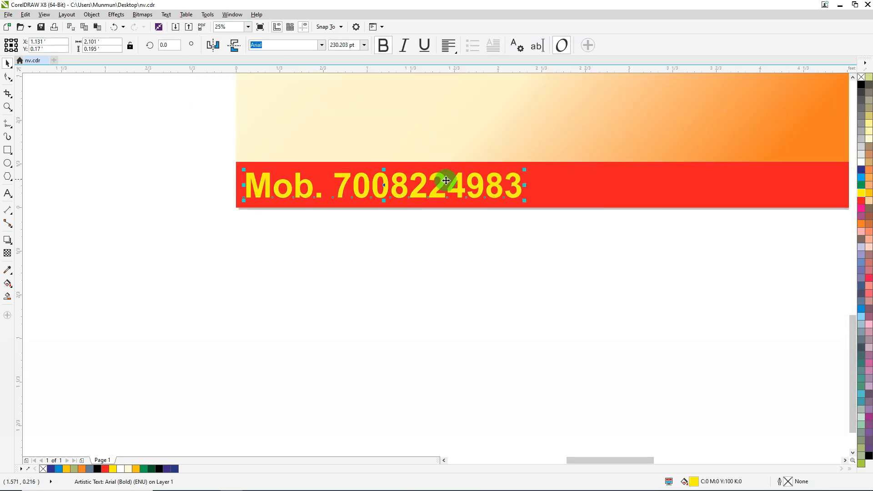
key(Right)
Step: Draw a slanted line about 0.181' by 0.474' across the strip after the mobile number and place a parallel copy beside it
click(8, 124)
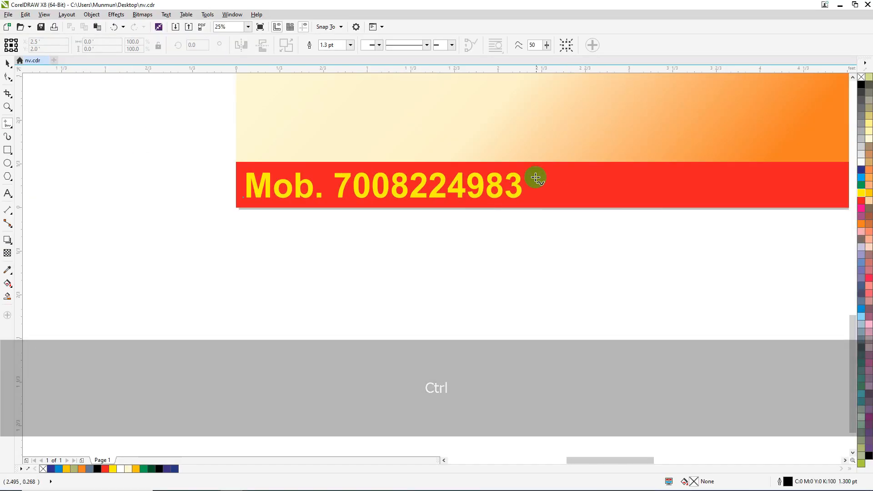
scroll(535, 178, up, 1)
click(512, 132)
click(561, 258)
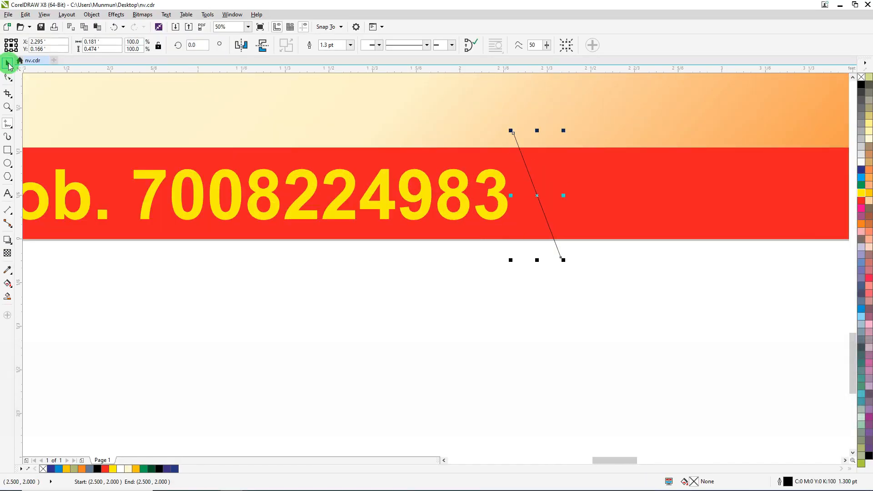
key(Right)
drag(535, 187, 571, 187)
right_click(571, 186)
scroll(509, 213, down, 1)
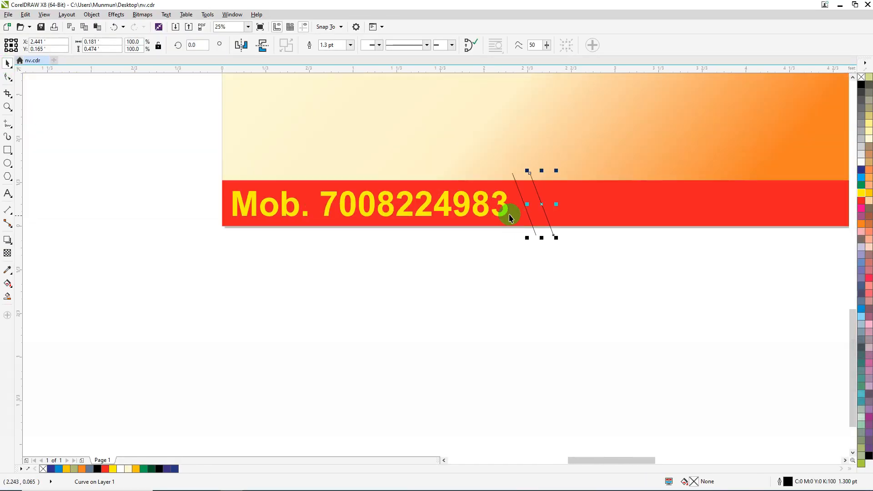
Step: Move the mobile number text below the strip and create separate objects from the strip's three sections with Smart Fill
drag(465, 203, 467, 265)
click(33, 276)
click(8, 296)
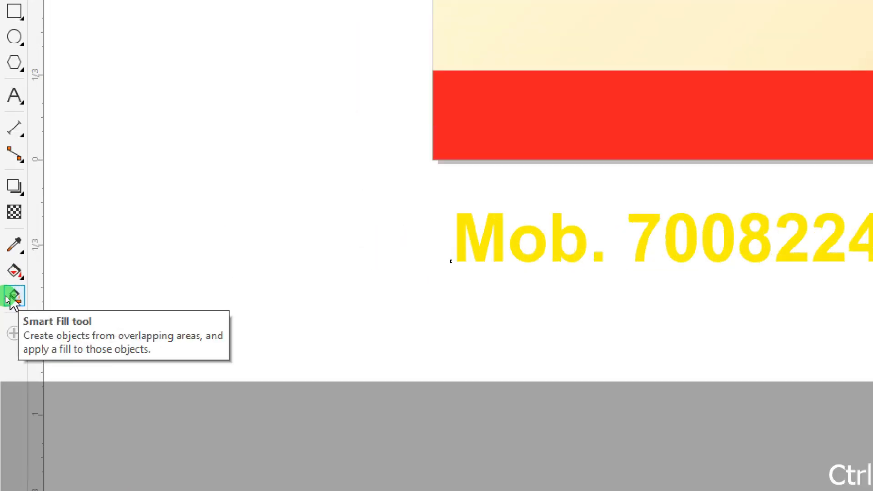
click(513, 204)
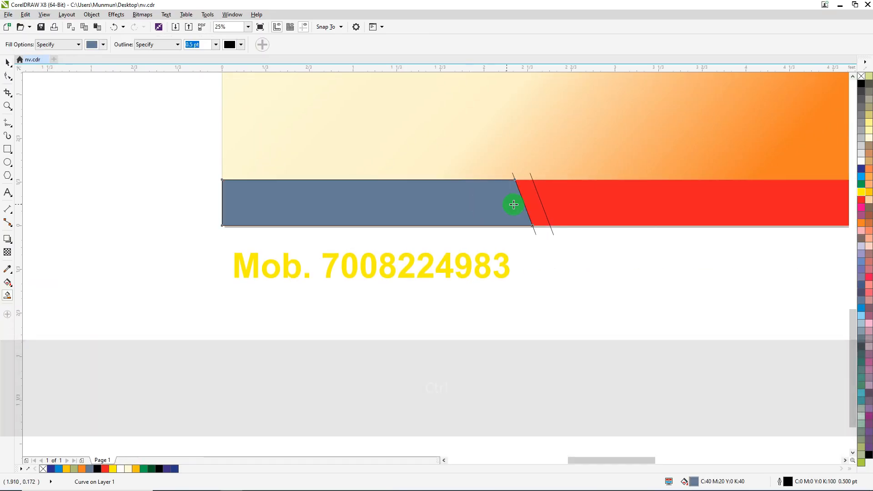
click(433, 183)
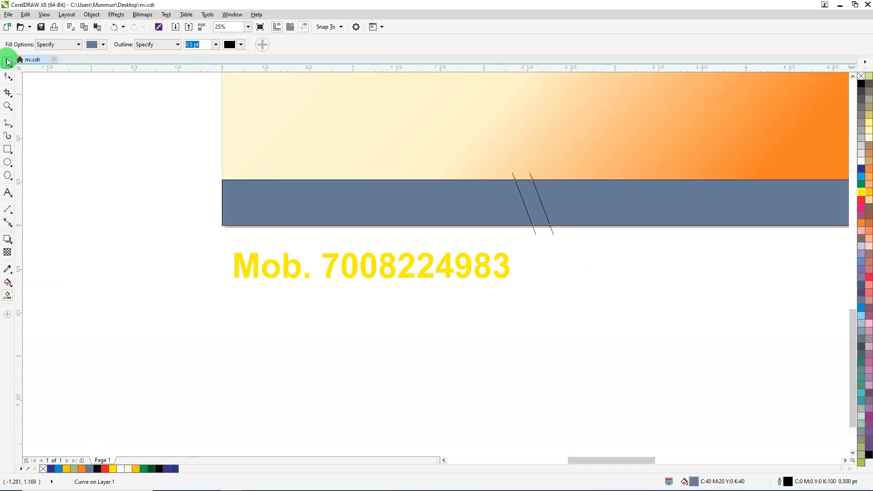
Step: Delete the two slanted lines that divide the strip
click(8, 62)
click(533, 230)
key(Delete)
click(552, 232)
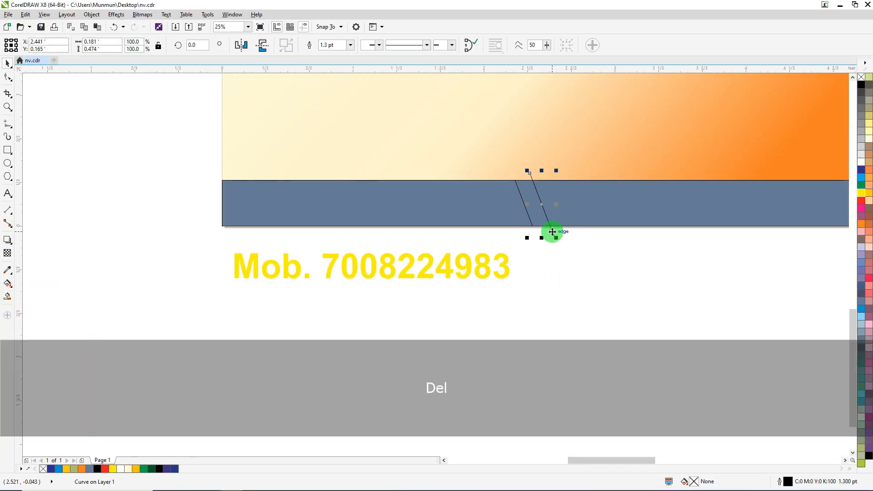
Step: Fill the strip's left section with red and its right section with dark blue
click(427, 199)
click(861, 200)
click(711, 200)
click(865, 178)
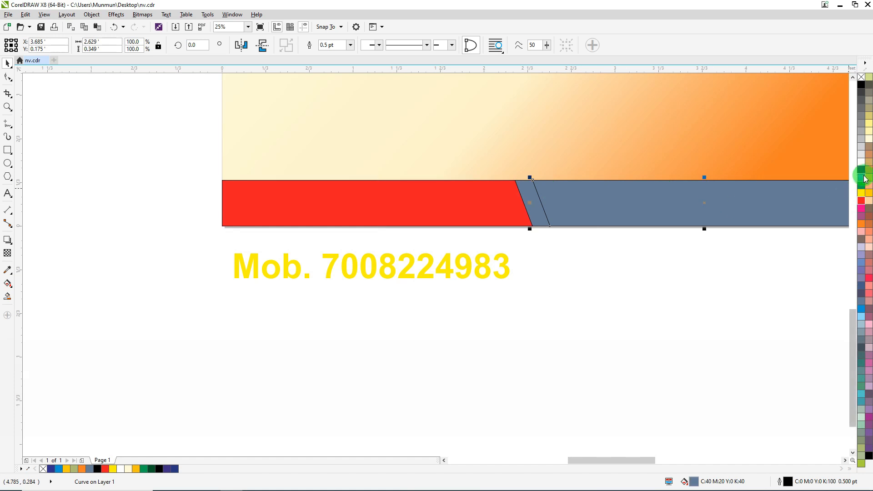
click(861, 170)
Step: Remove the outlines from all the strip sections
click(597, 260)
scroll(464, 238, down, 1)
drag(312, 242, 311, 243)
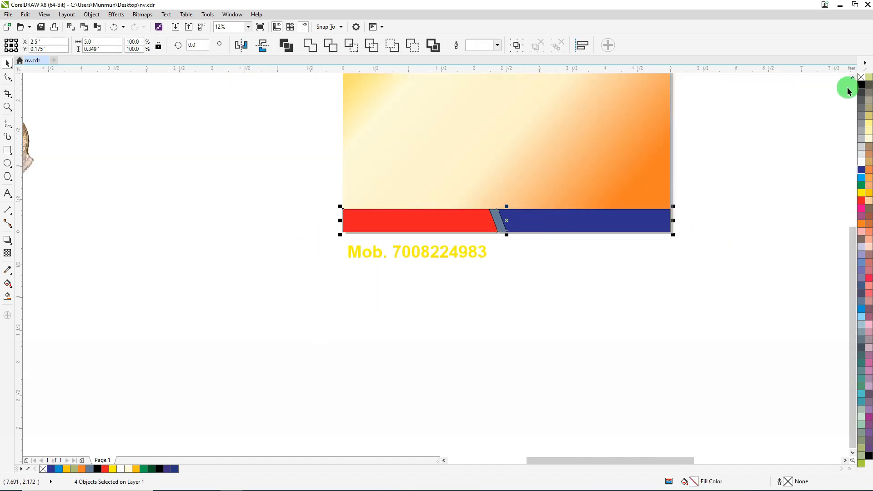
right_click(861, 76)
click(666, 246)
Step: Apply a fountain fill to the slanted middle section, from orange at its lower end to golden yellow at its upper end
scroll(485, 212, up, 2)
click(539, 228)
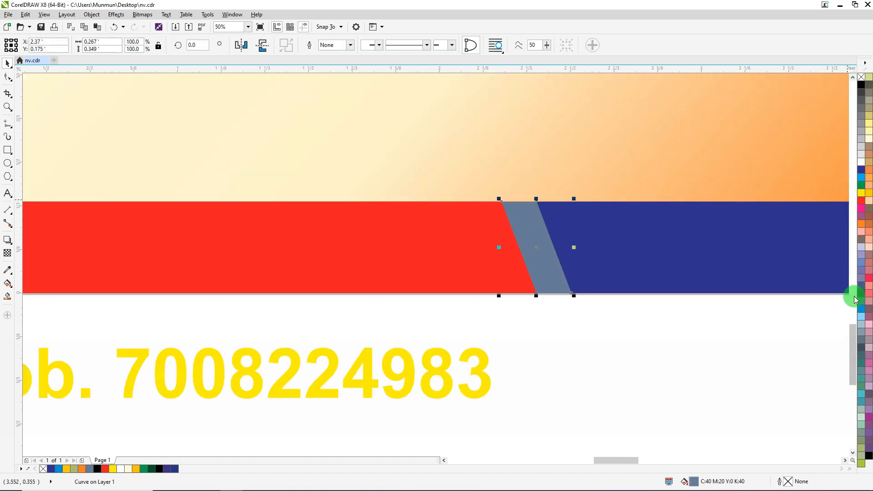
click(862, 224)
click(7, 282)
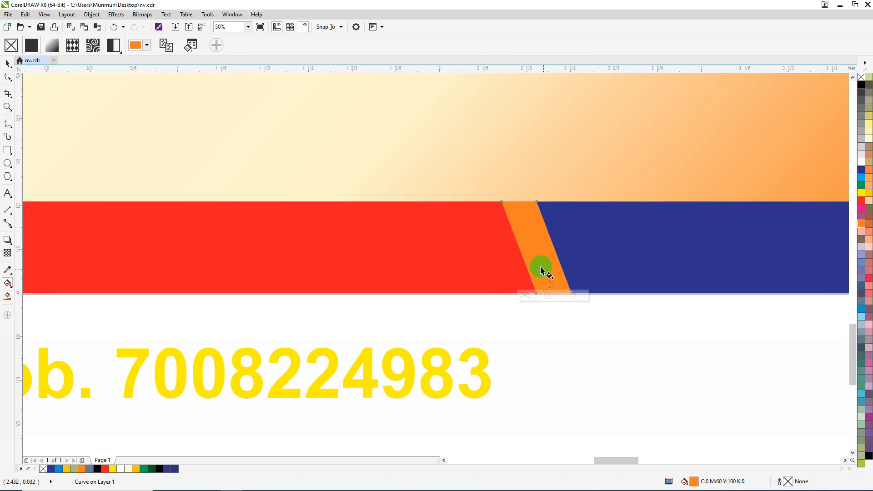
click(861, 193)
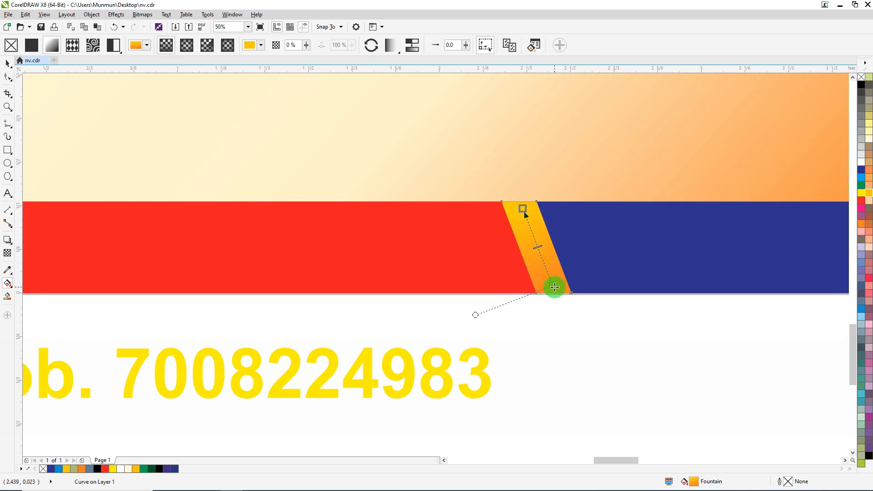
drag(554, 287, 548, 280)
drag(523, 209, 523, 218)
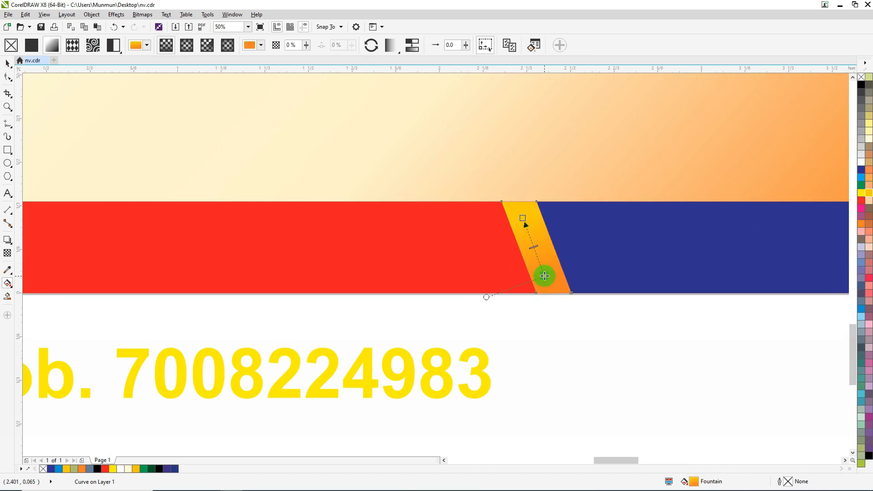
Step: Move the mobile number text back onto the red section and nudge it slightly to the left
click(9, 68)
scroll(549, 278, down, 1)
click(588, 323)
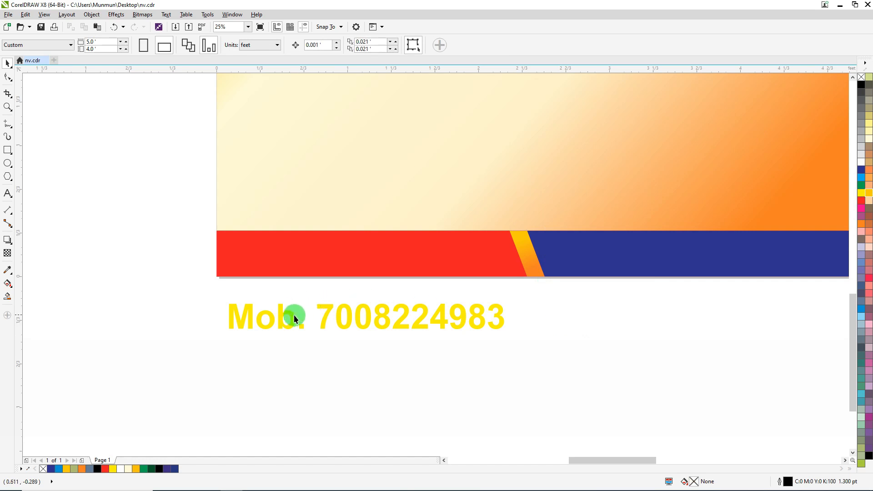
drag(294, 314, 290, 254)
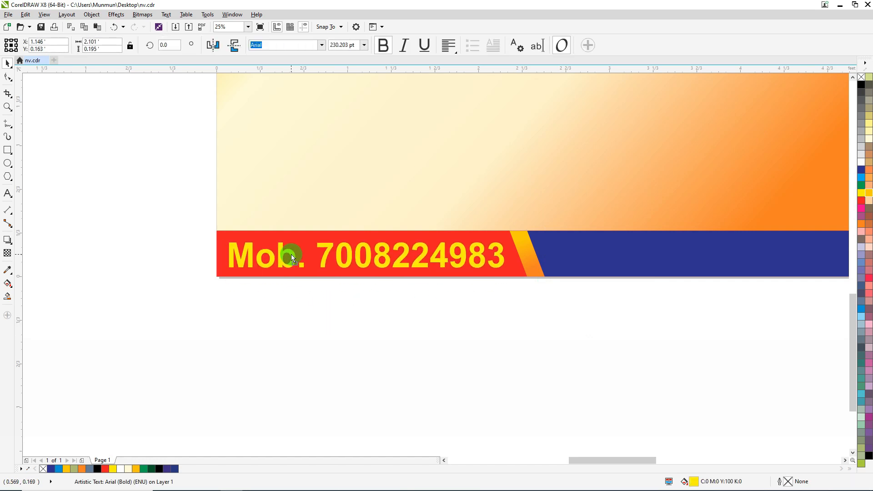
key(Left)
key(Left)
click(347, 291)
Step: Bring the mobile number text in front of the red section, keeping that section in place
scroll(313, 272, down, 1)
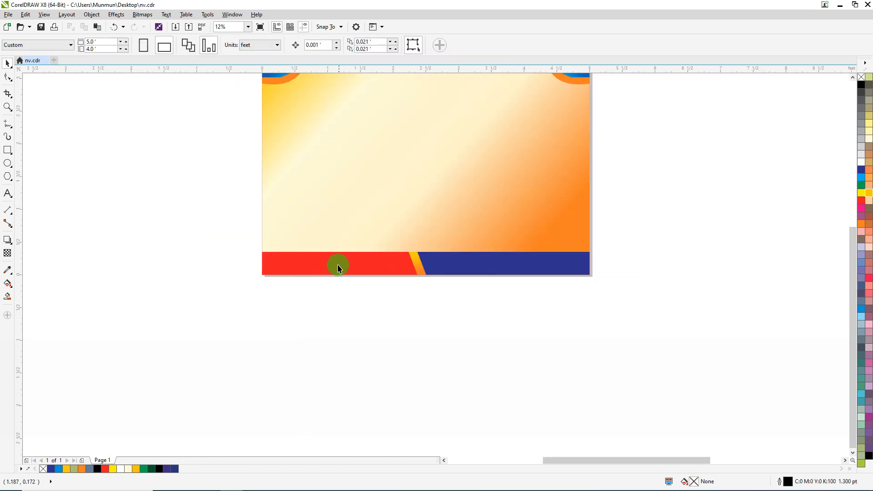
drag(337, 267, 339, 288)
key(ctrl+z)
alt+click(342, 262)
key(ctrl+Home)
click(452, 279)
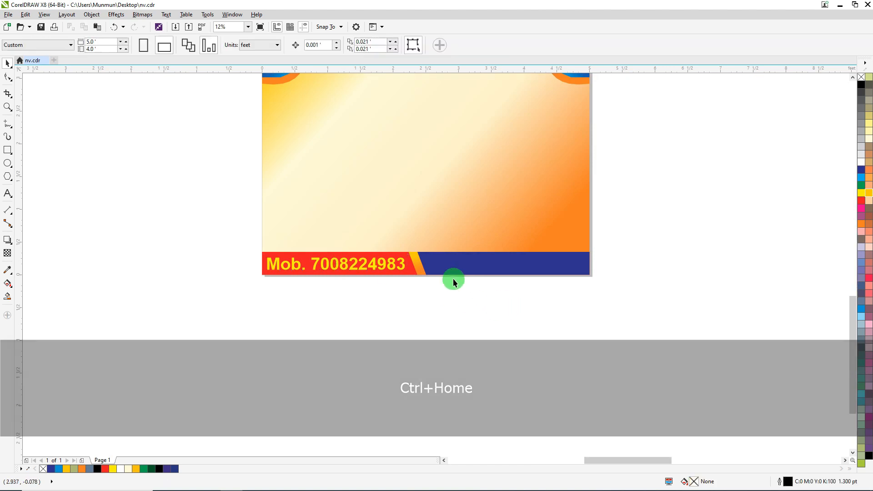
Step: Shift the slanted orange divider to the right along the bottom strip, to X 2.628'
scroll(452, 278, up, 2)
key(Right)
key(Right)
key(Right)
key(Right)
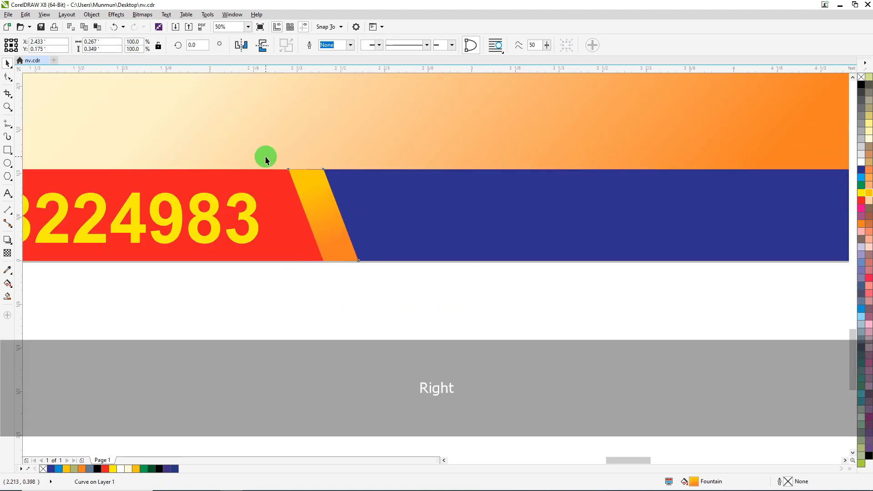
key(Right)
key(Right)
key(Right)
key(Right)
key(Right)
key(Right)
key(Right)
key(Right)
key(Right)
key(Right)
key(Right)
key(Right)
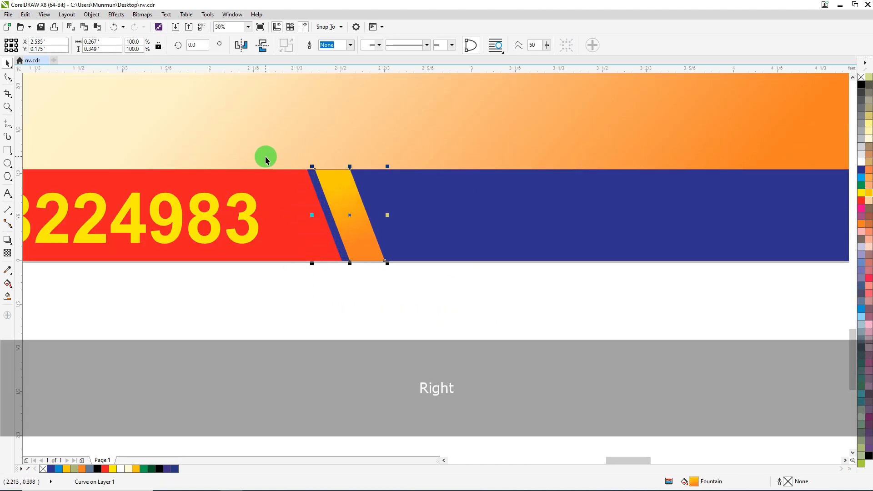
key(Right)
key(Right)
key(Right)
key(Right)
key(Right)
key(Right)
key(Right)
key(Right)
scroll(342, 232, down, 2)
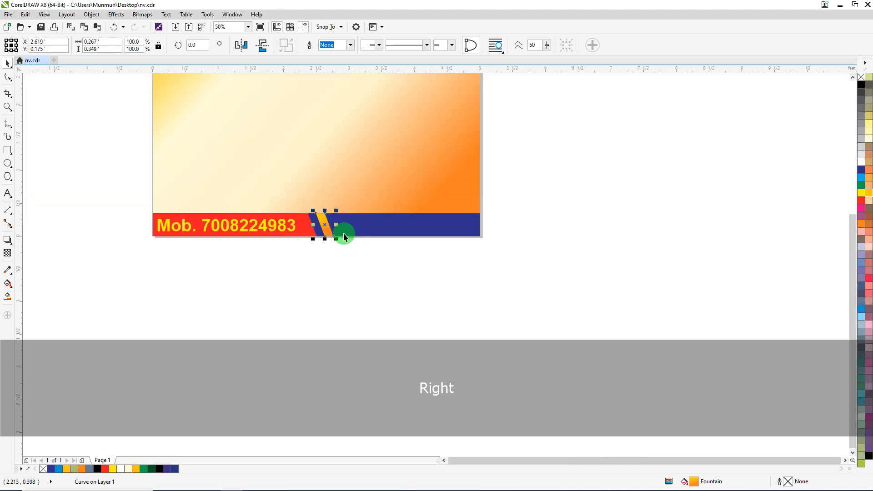
scroll(639, 210, down, 2)
scroll(452, 218, up, 2)
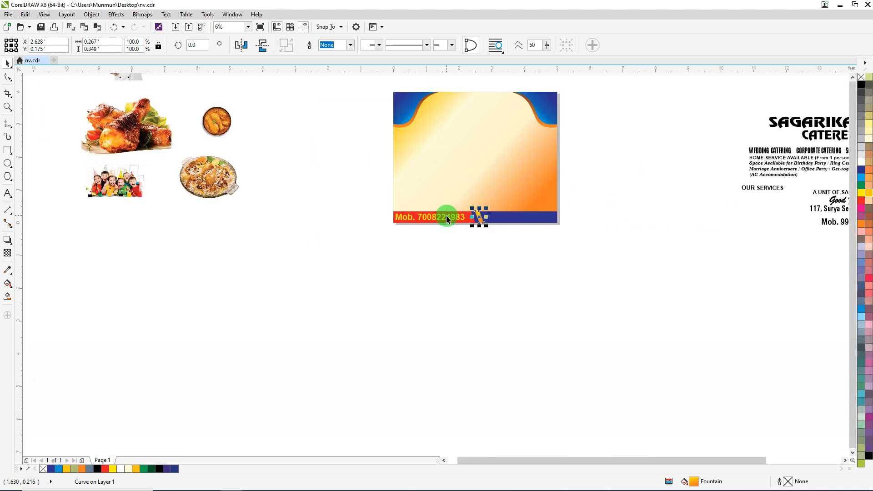
Step: Move the mobile number text onto the blue section, colour it white, and nudge it up and slightly left
scroll(380, 224, up, 2)
drag(393, 222, 612, 213)
scroll(570, 219, up, 2)
click(860, 161)
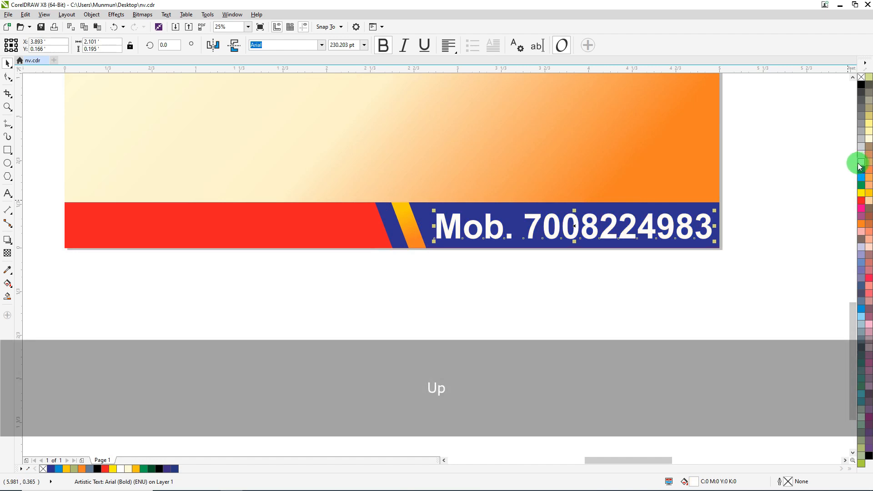
key(Up)
key(Up)
key(Left)
click(353, 222)
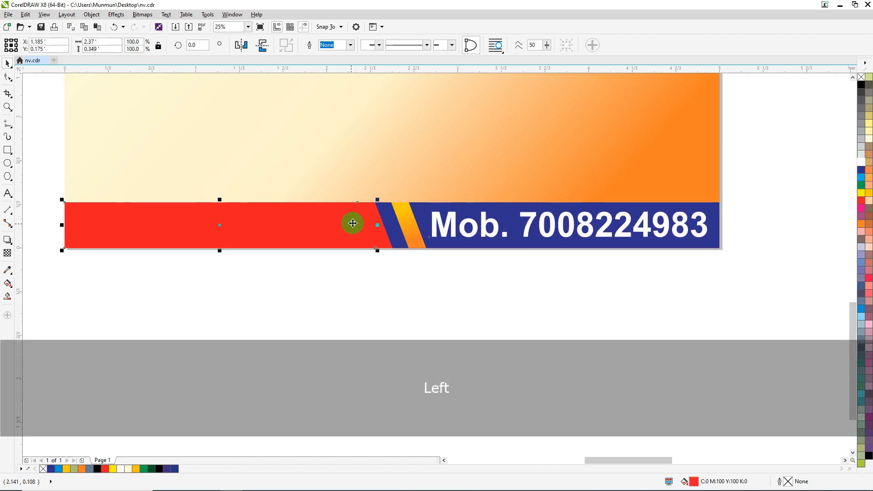
scroll(352, 222, up, 1)
click(8, 76)
scroll(417, 274, up, 1)
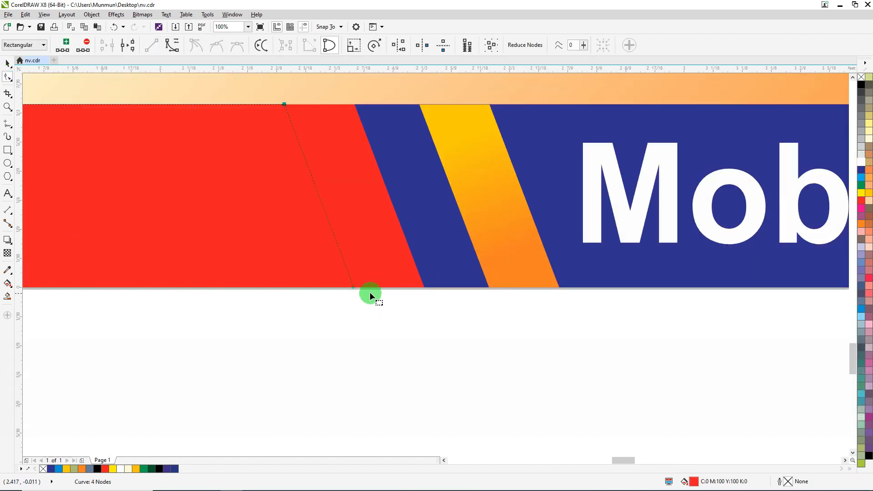
drag(352, 286, 489, 286)
key(ctrl+z)
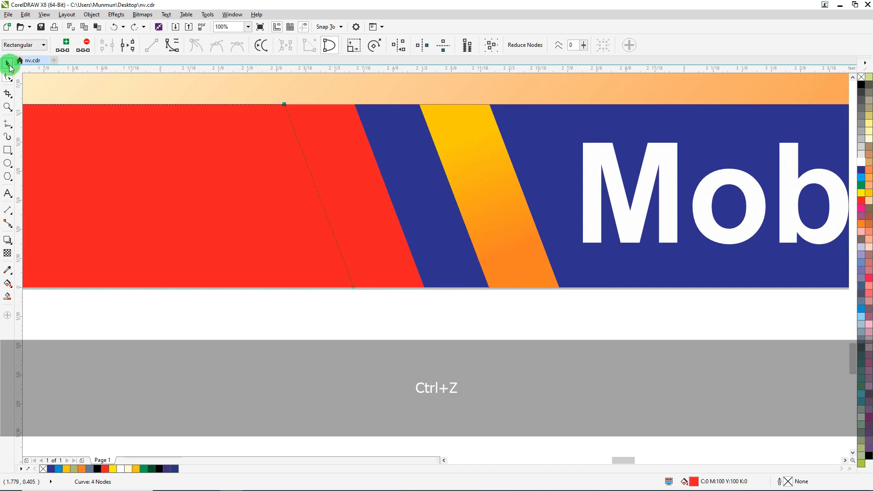
Step: Delete the short red section, keeping the full-width red strip beneath it in its original place
click(8, 64)
scroll(536, 254, down, 2)
drag(471, 250, 466, 327)
key(Delete)
key(ctrl+z)
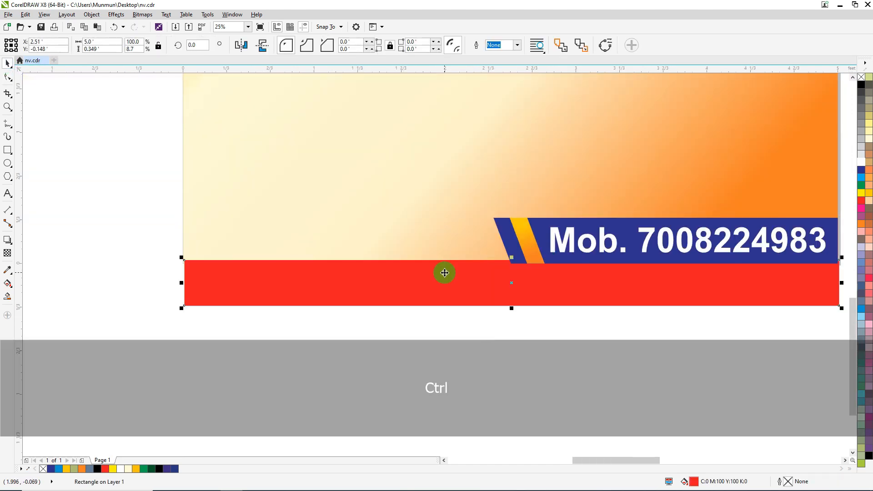
key(ctrl+z)
Step: Shift the slanted edge nodes of the blue section right so that the edge meets the orange divider
scroll(519, 279, up, 1)
click(9, 77)
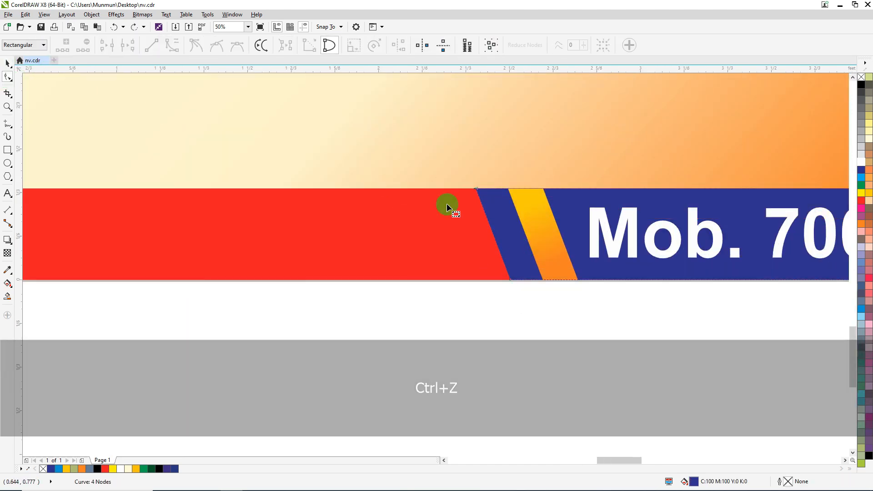
drag(425, 164, 541, 280)
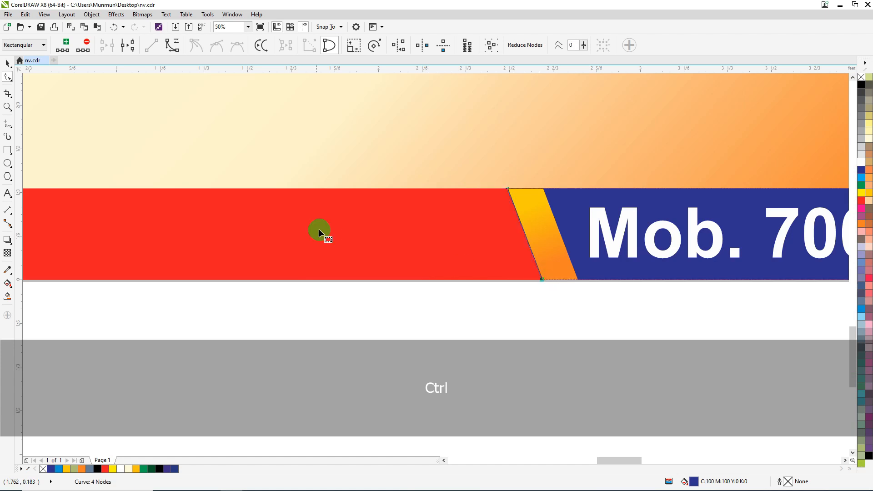
drag(483, 181, 563, 303)
scroll(551, 278, up, 2)
drag(514, 283, 523, 283)
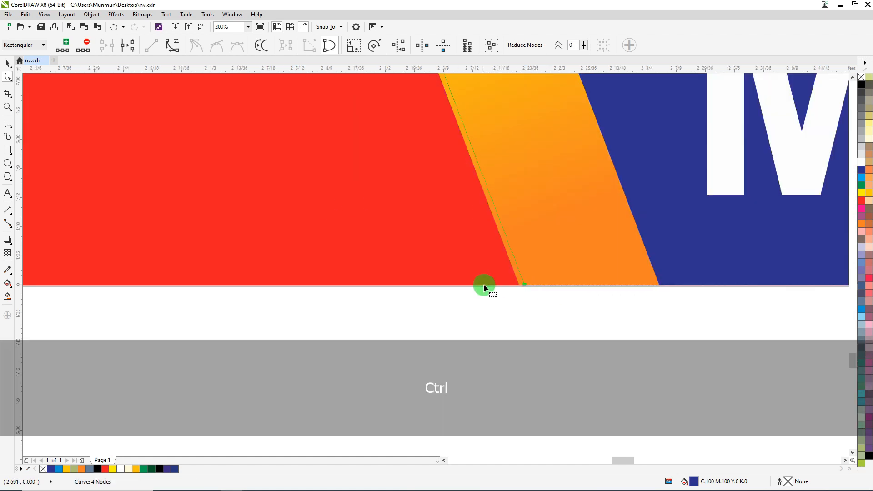
scroll(484, 284, down, 1)
click(9, 64)
Step: Place the second mobile number text, with the empty brackets, on the red section in yellow, in front of the strip
scroll(418, 219, down, 4)
drag(759, 218, 350, 230)
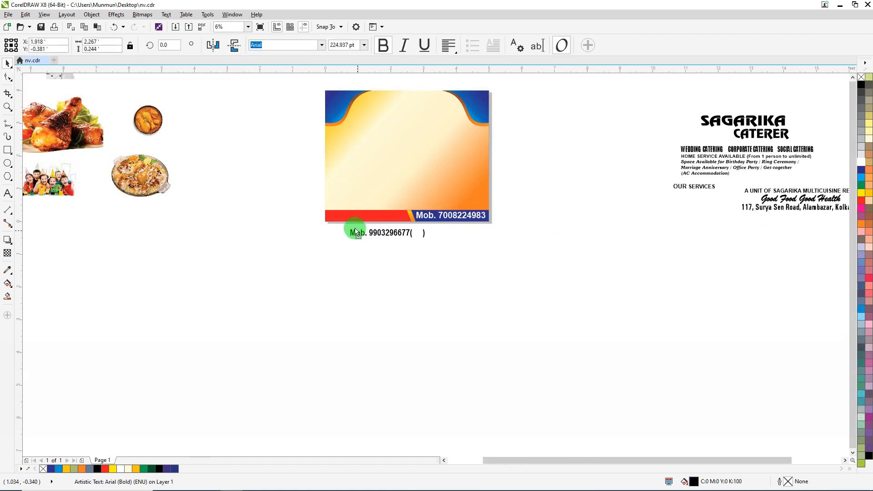
scroll(348, 221, up, 2)
click(862, 199)
drag(452, 275, 358, 210)
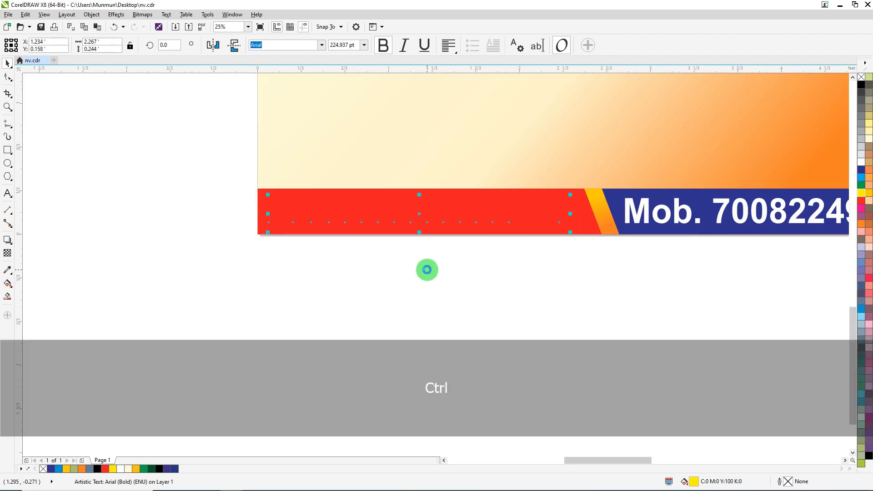
key(ctrl+Home)
click(536, 267)
Step: Place the WhatsApp logo between the brackets after the mobile number and bring it to the front in yellow
scroll(343, 253, down, 2)
scroll(595, 195, down, 2)
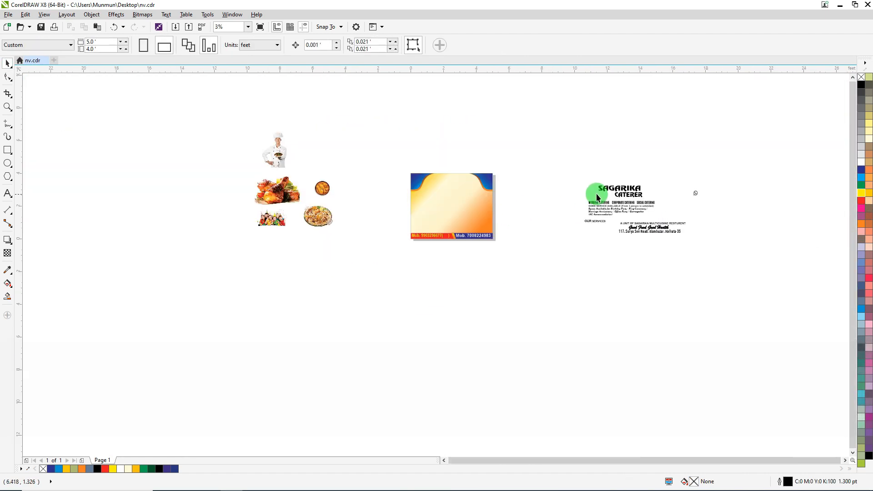
click(697, 194)
drag(436, 242, 436, 240)
scroll(439, 235, up, 3)
drag(388, 298, 485, 248)
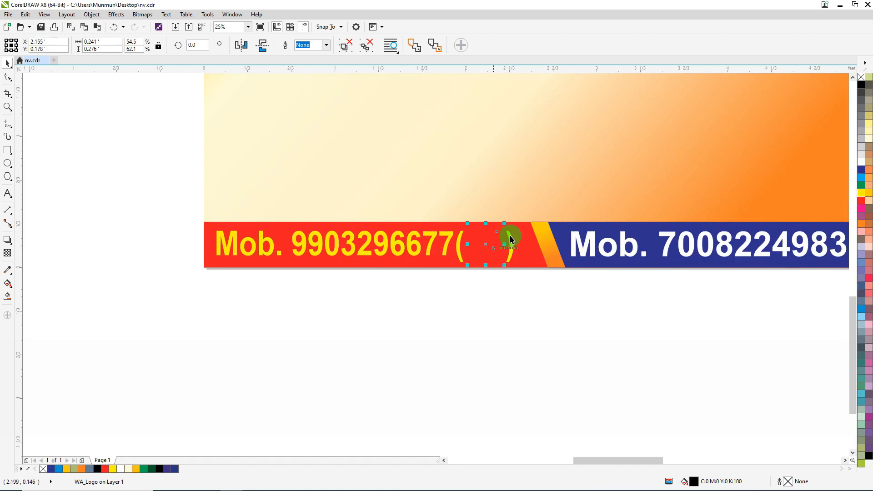
click(861, 192)
key(ctrl+Home)
Step: Widen the mobile number text on the red section to 2.342' and undo the accidental shift of the red strip
drag(170, 189, 528, 265)
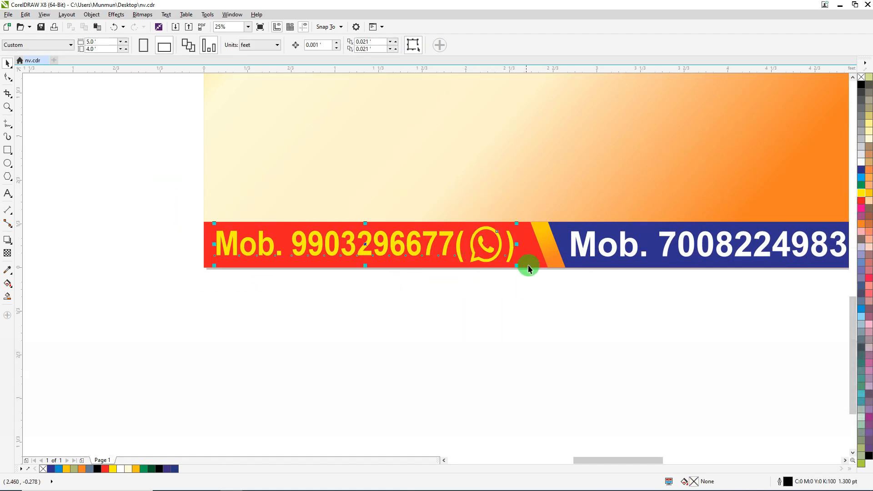
scroll(505, 252, up, 2)
click(386, 265)
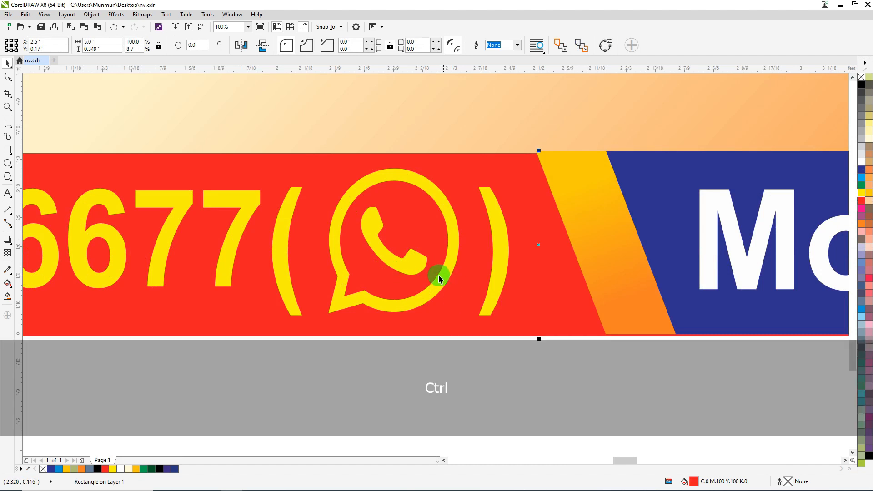
key(ctrl+z)
scroll(438, 275, down, 3)
click(304, 299)
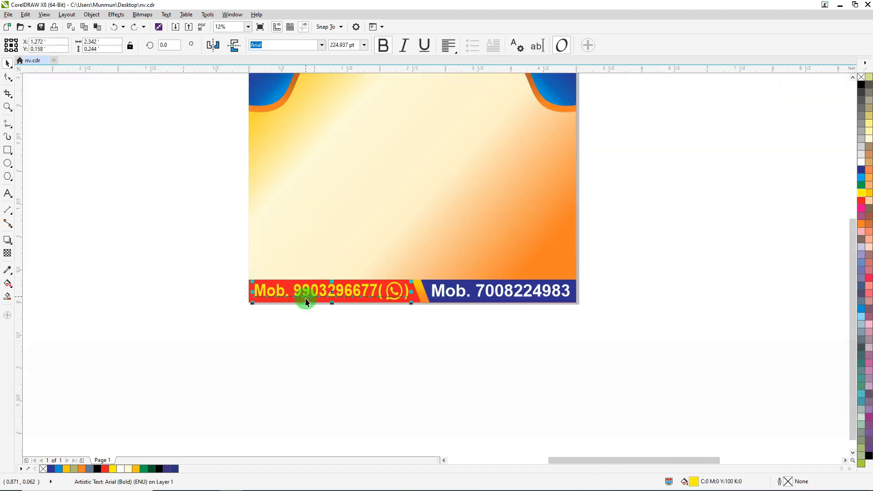
Step: Group the six objects of the bottom contact strip, and select the whole banner artwork together with the strip
scroll(305, 298, up, 2)
scroll(305, 293, down, 1)
drag(637, 336, 203, 263)
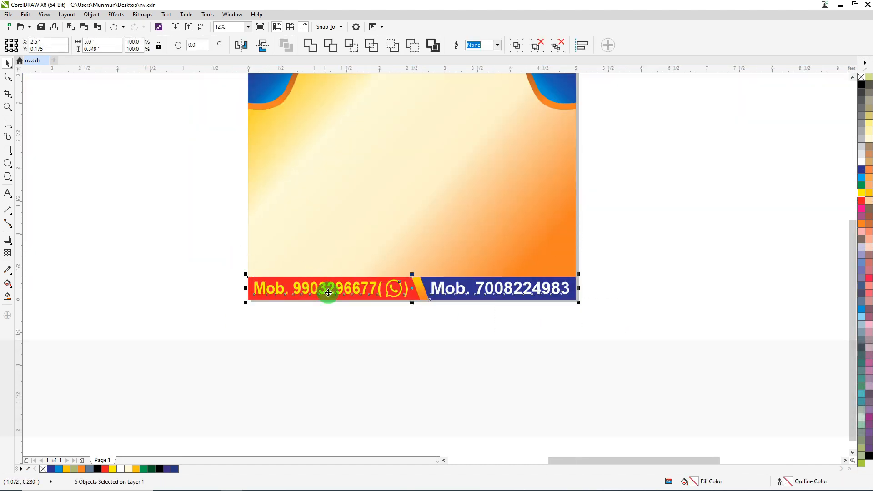
right_click(328, 290)
click(377, 125)
scroll(359, 234, down, 2)
drag(469, 137, 317, 260)
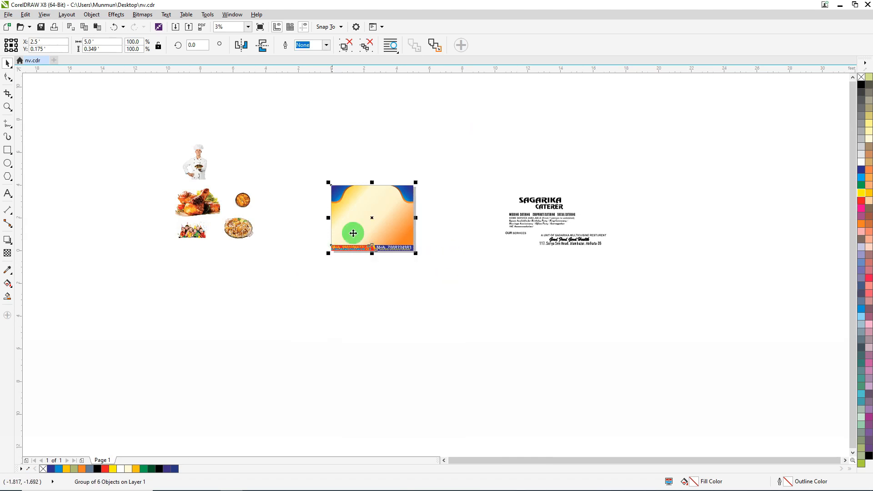
scroll(360, 218, up, 2)
right_click(354, 209)
click(488, 347)
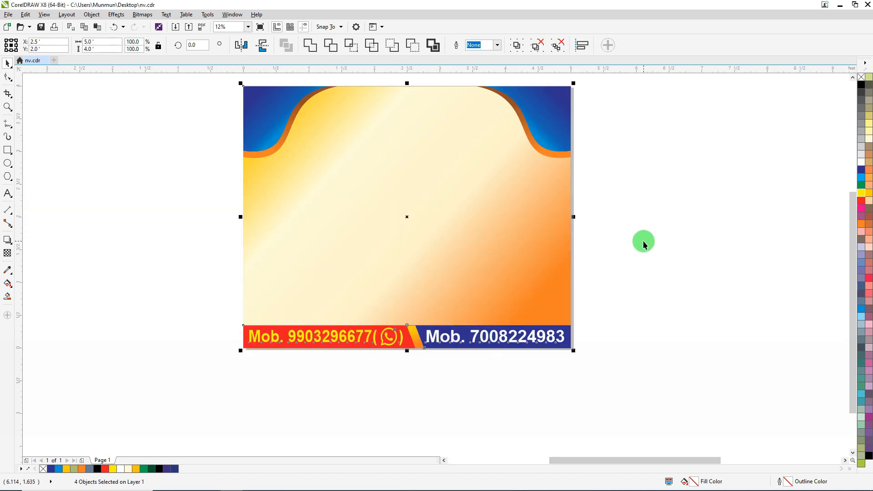
click(539, 230)
Step: Move the chef image to the empty area just beyond the banner's right edge
scroll(539, 229, down, 5)
drag(250, 199, 347, 228)
scroll(346, 228, up, 4)
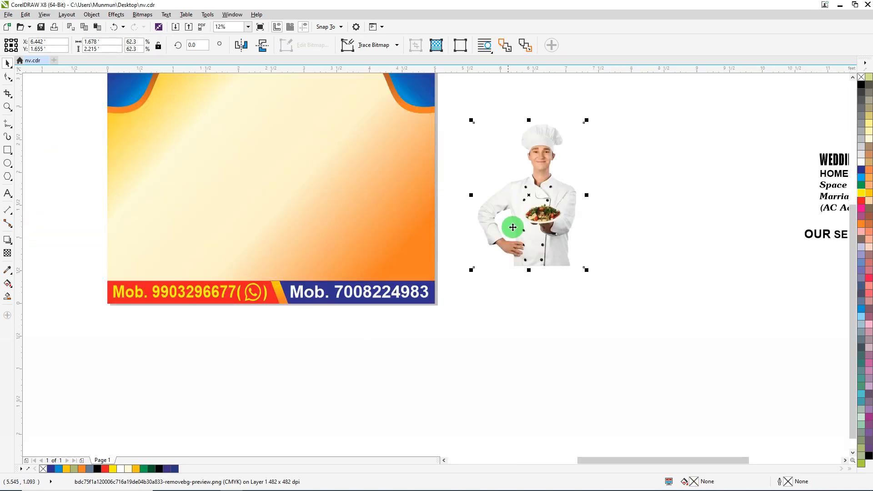
click(365, 213)
key(ctrl+i)
key(Escape)
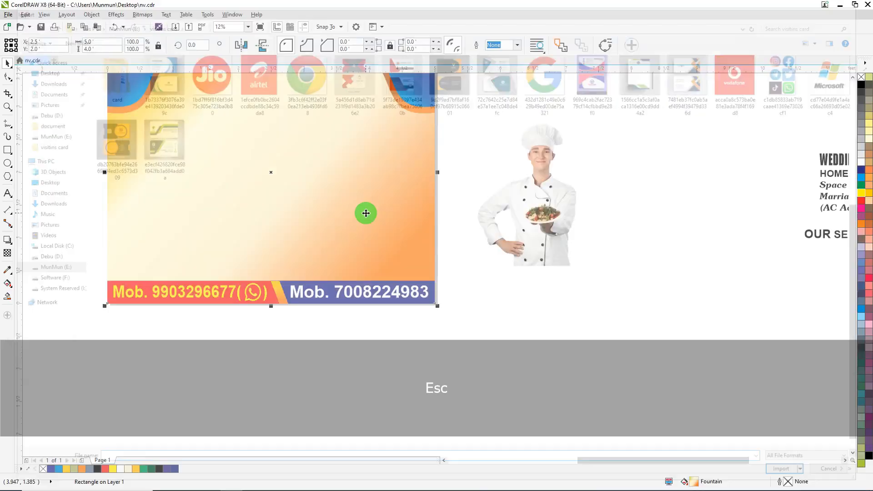
key(ctrl+u)
scroll(365, 213, up, 1)
scroll(374, 211, down, 1)
Step: PowerClip the chef image inside the banner's background rectangle and open the clipped contents for editing
click(550, 179)
right_click(552, 175)
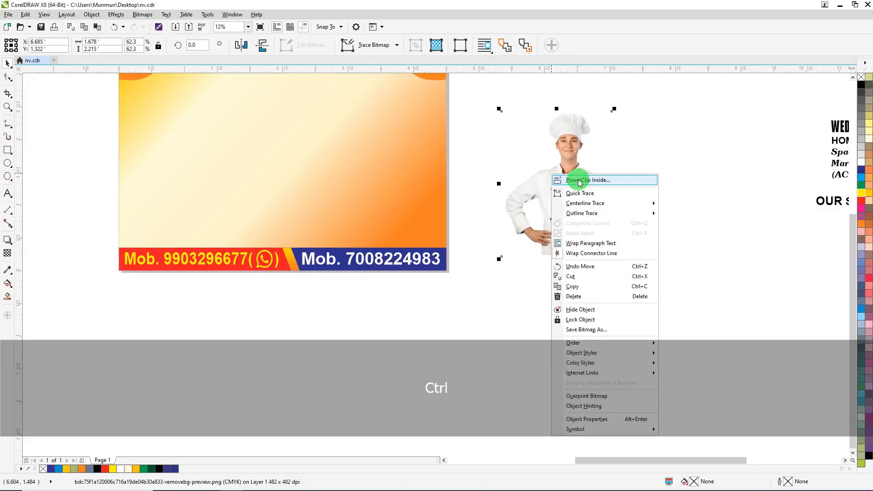
click(579, 181)
click(378, 145)
ctrl+click(378, 146)
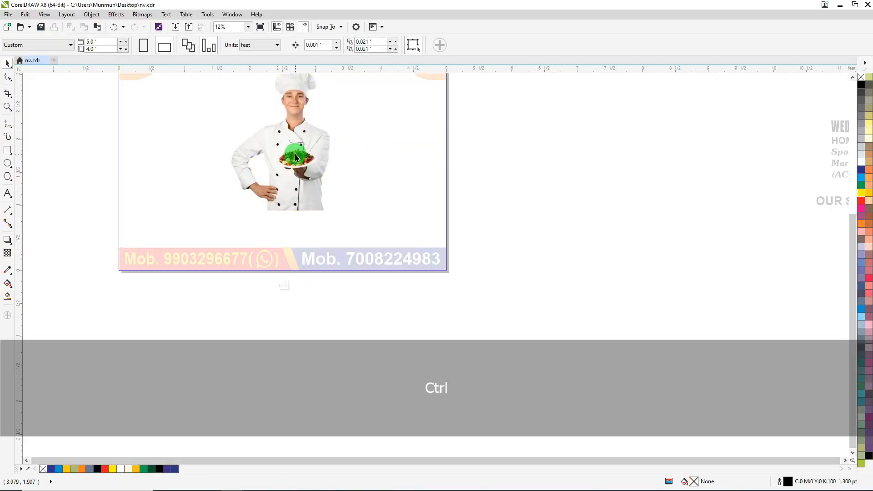
Step: Position the chef against the banner's right edge, standing directly on the blue strip, and finish editing the clipped contents
drag(294, 154, 405, 190)
click(517, 187)
scroll(421, 177, up, 1)
drag(463, 192, 469, 192)
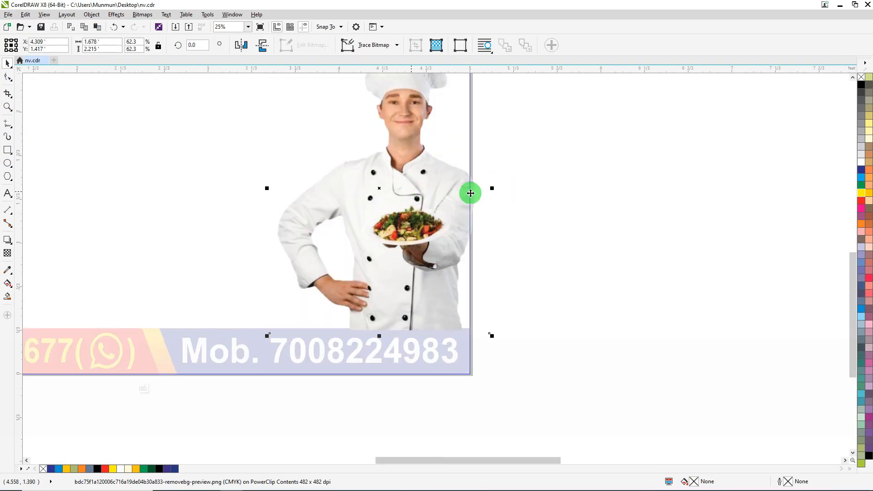
ctrl+click(551, 178)
scroll(464, 208, down, 1)
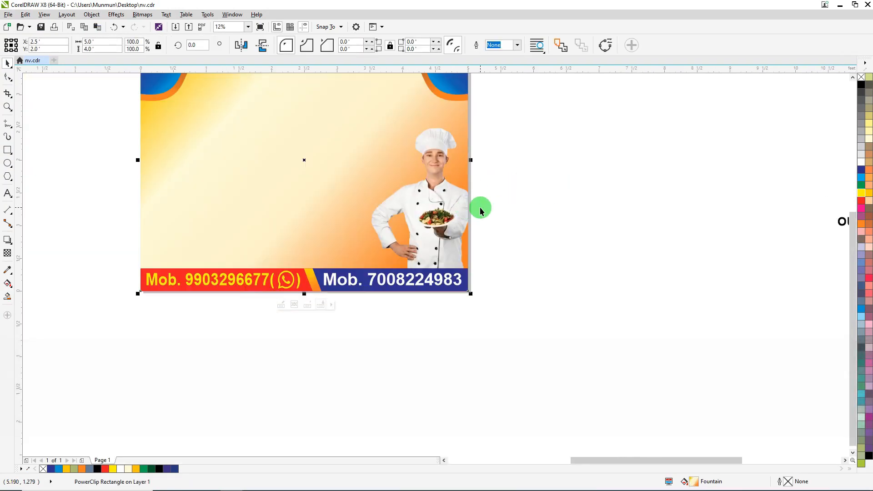
Step: Move the curry bowl image beside the banner's left edge, PowerClip it inside the background, and open the clipped contents
scroll(479, 206, down, 2)
click(143, 150)
drag(291, 213, 291, 213)
scroll(303, 231, up, 2)
right_click(205, 191)
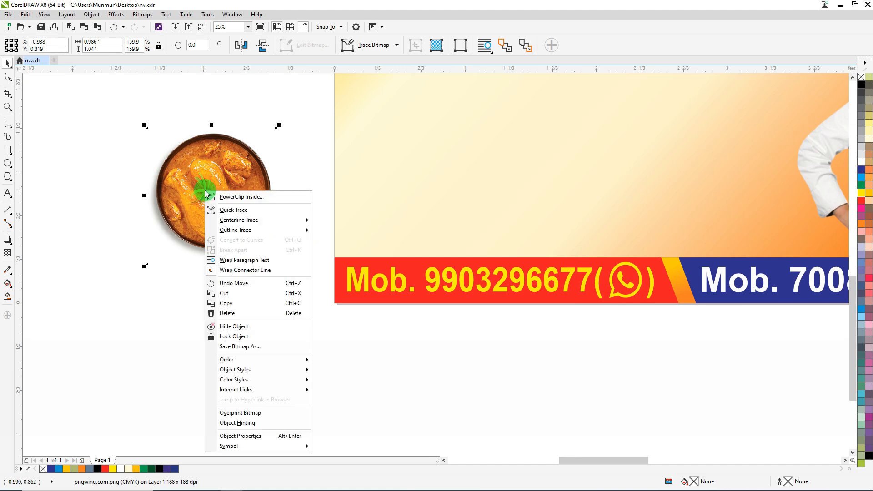
click(223, 196)
click(399, 169)
ctrl+click(625, 153)
Step: Position the curry bowl overlapping the banner's left edge just above the red strip, and finish editing the clipped contents
drag(627, 115, 376, 225)
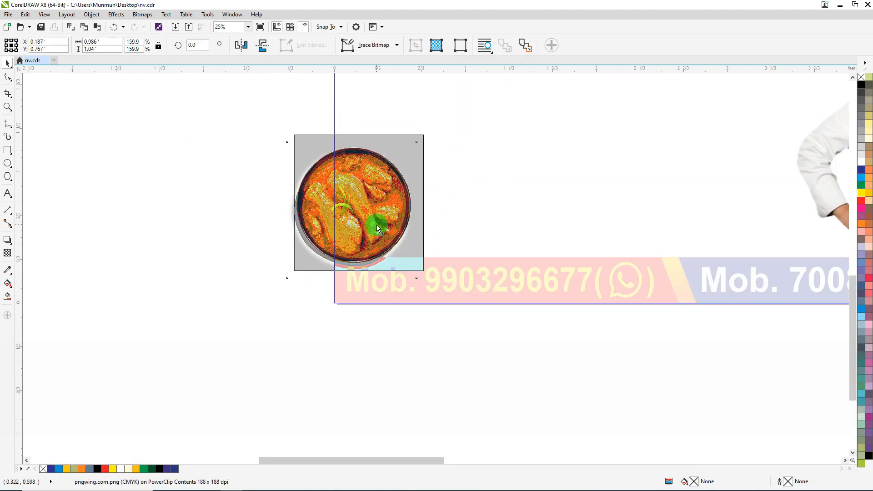
ctrl+click(222, 216)
ctrl+click(382, 209)
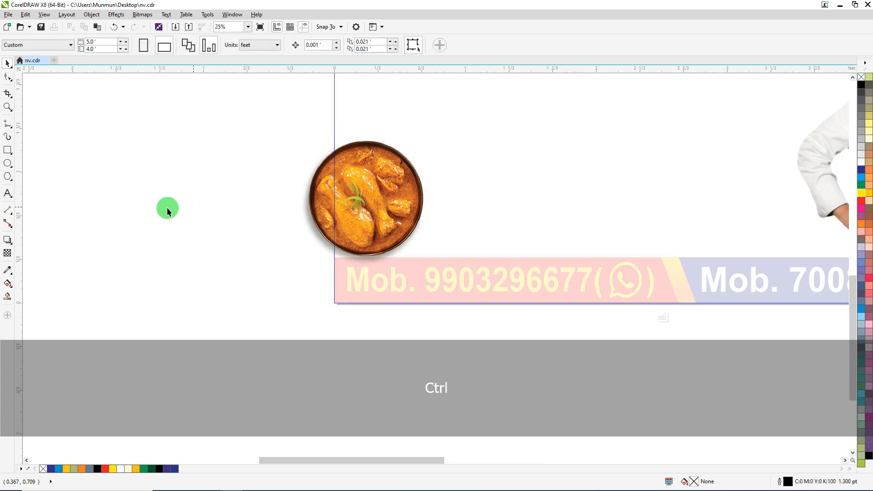
ctrl+click(263, 204)
Step: Move the rice dish image beside the banner's right edge, PowerClip it inside the background, and open the clipped contents
scroll(264, 204, down, 3)
scroll(171, 181, up, 1)
drag(168, 201, 553, 149)
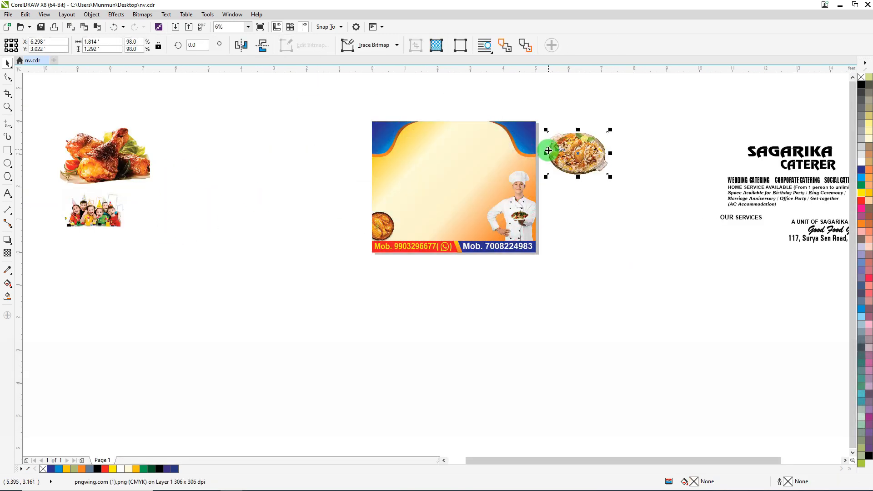
scroll(549, 158, up, 1)
right_click(612, 142)
click(631, 151)
click(370, 185)
ctrl+click(370, 185)
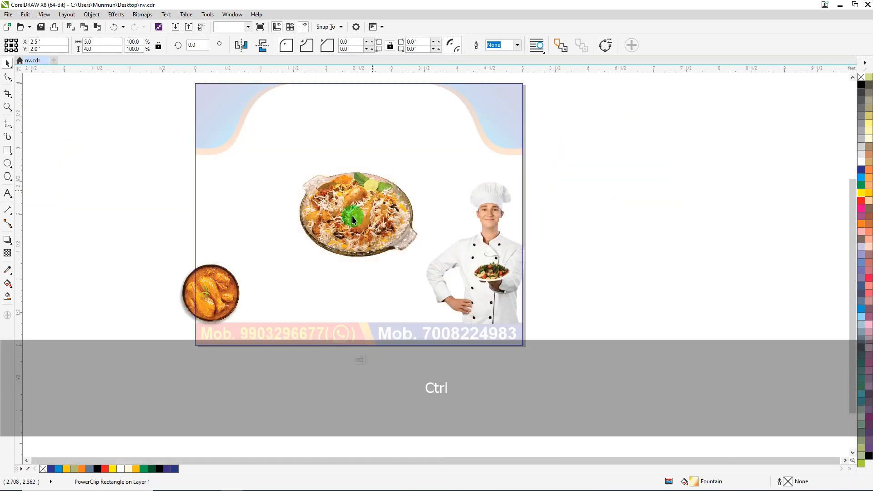
Step: Place the rice dish over the banner's upper right edge, send it behind the chef, and finish editing the clipped contents
drag(370, 185, 534, 190)
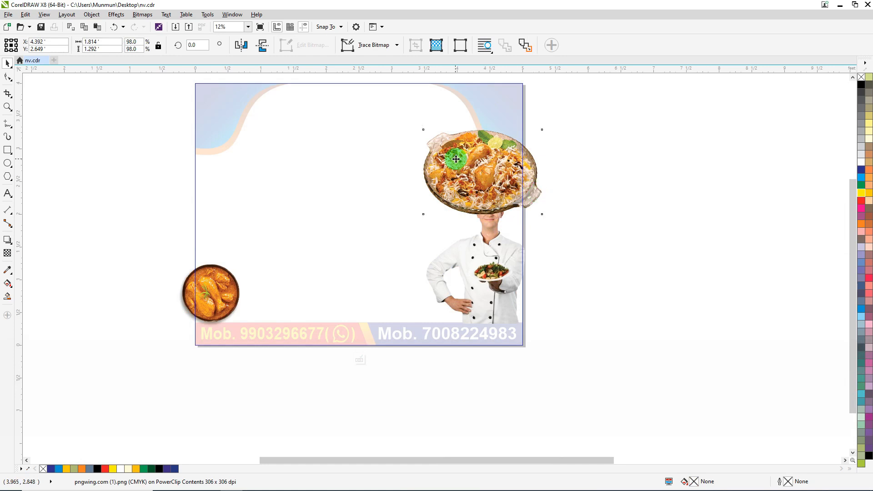
drag(456, 158, 468, 168)
right_click(482, 166)
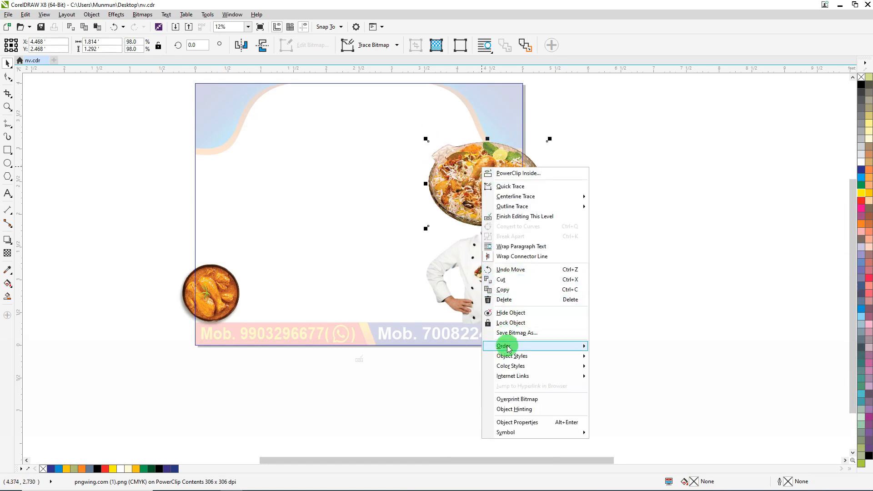
mouse_move(507, 347)
click(631, 381)
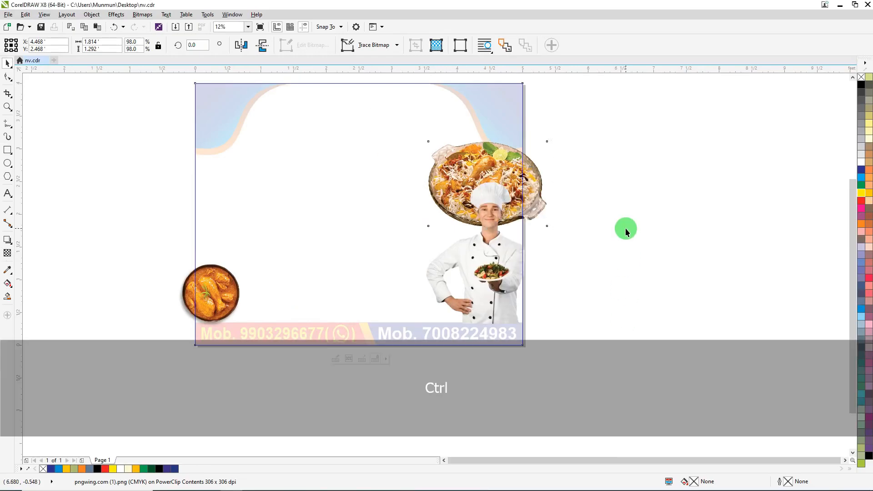
ctrl+click(626, 228)
Step: Move the roast chicken image closer to the banner's left side and PowerClip it inside the background rectangle
scroll(516, 220, down, 2)
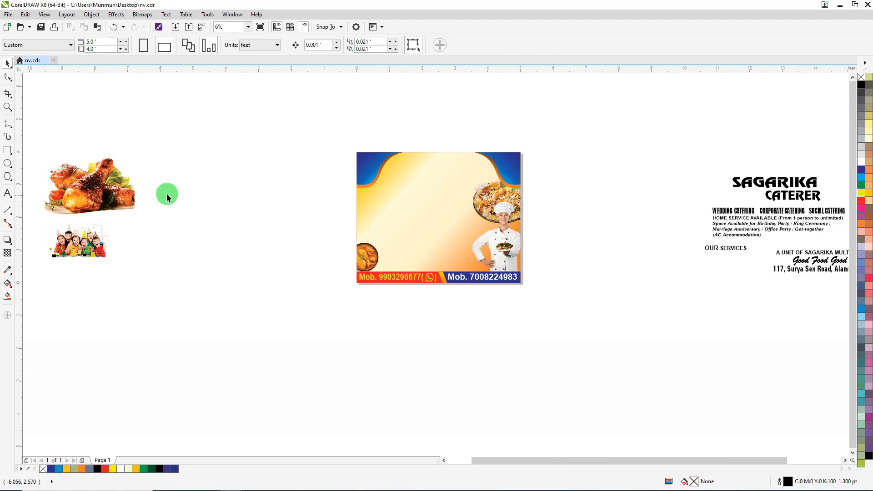
drag(87, 173, 238, 153)
right_click(238, 152)
click(268, 163)
click(426, 165)
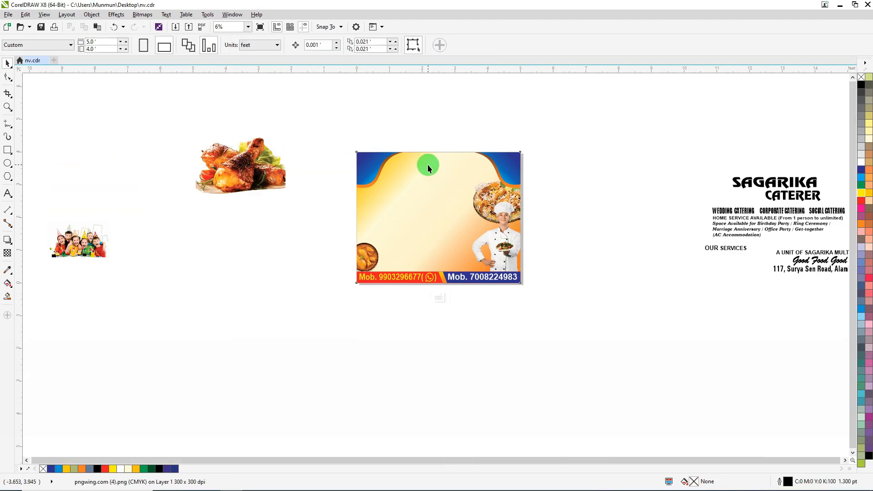
Step: Undo the accidental move of the background, open its clipped contents, and place the roast chicken at the banner's top centre
drag(438, 217, 436, 147)
key(ctrl+z)
ctrl+click(440, 206)
drag(439, 214, 452, 172)
Step: Apply a vertical linear fountain transparency to the roast chicken image so that its lower edge fades out
scroll(451, 155, up, 1)
click(7, 254)
scroll(425, 209, up, 1)
click(425, 209)
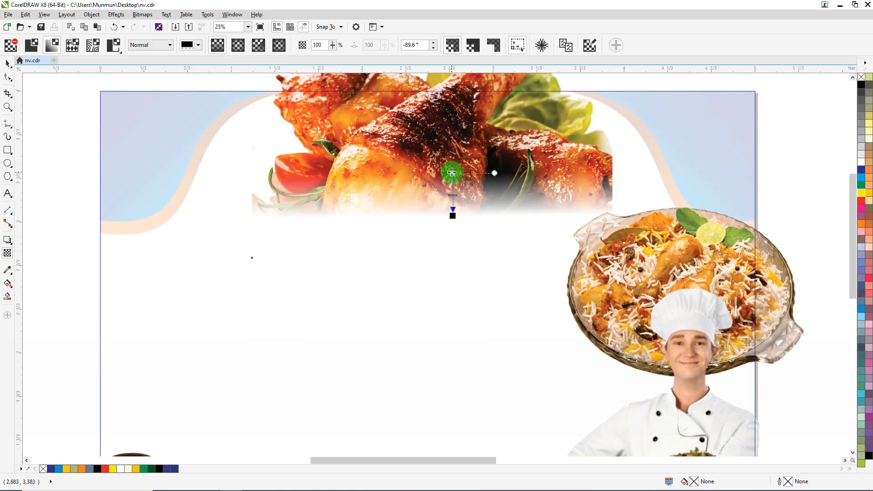
Step: Finish editing the clipped contents and place the SAGARIKA text across the banner's upper part, enlarged to 3.55' wide
click(8, 62)
scroll(198, 158, down, 1)
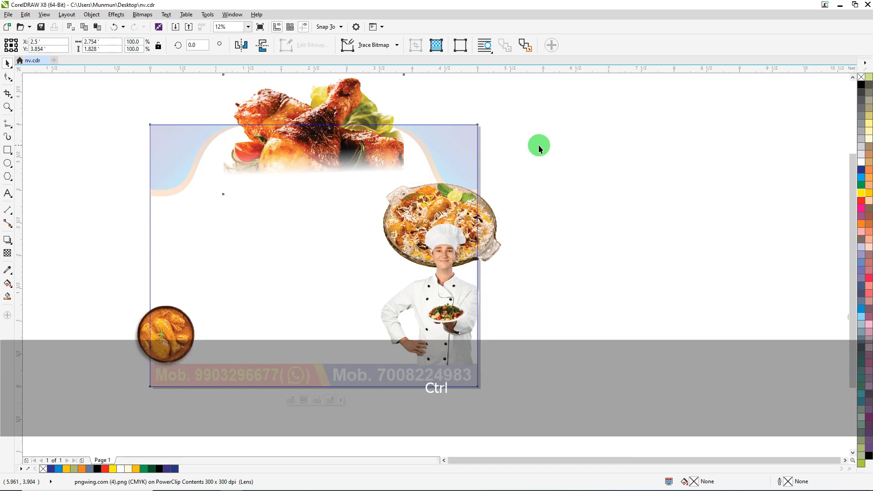
ctrl+click(542, 144)
scroll(552, 161, down, 1)
drag(799, 168, 435, 168)
scroll(435, 168, up, 1)
drag(500, 167, 547, 155)
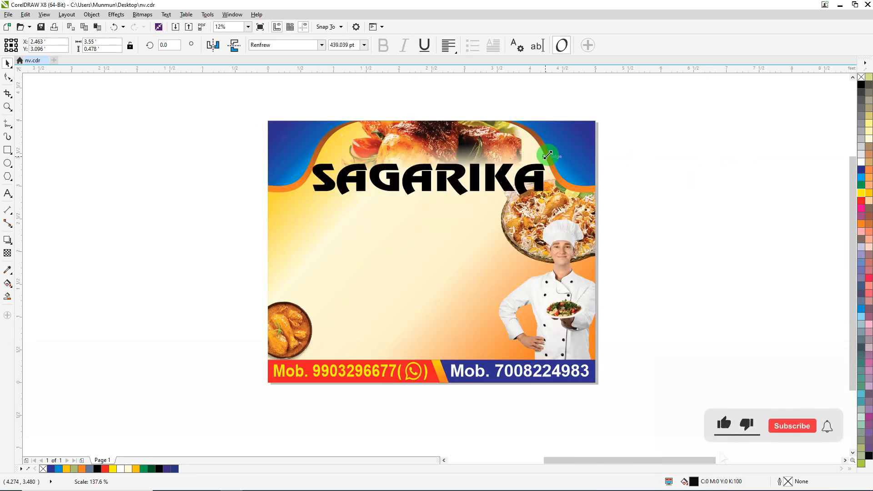
scroll(436, 150, up, 1)
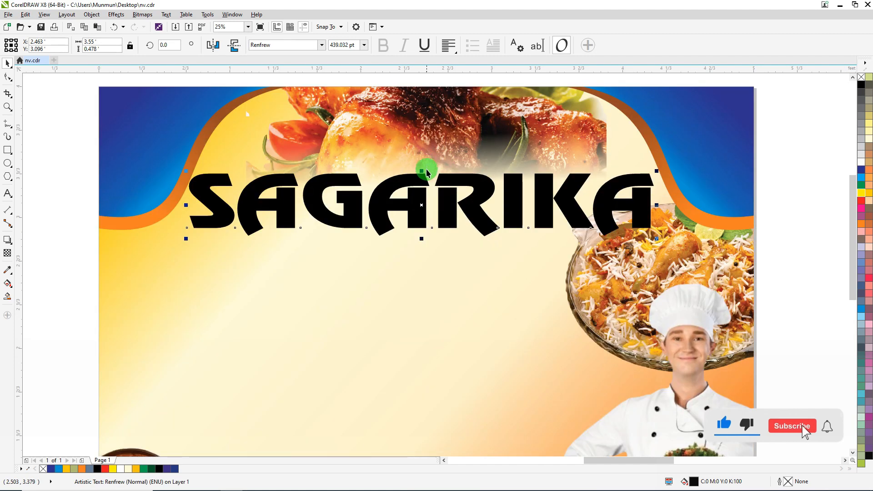
drag(421, 166, 421, 163)
Step: Apply a Single Arc envelope to the SAGARIKA text and pull its upper right corner up so the letters grow taller toward the end
click(7, 240)
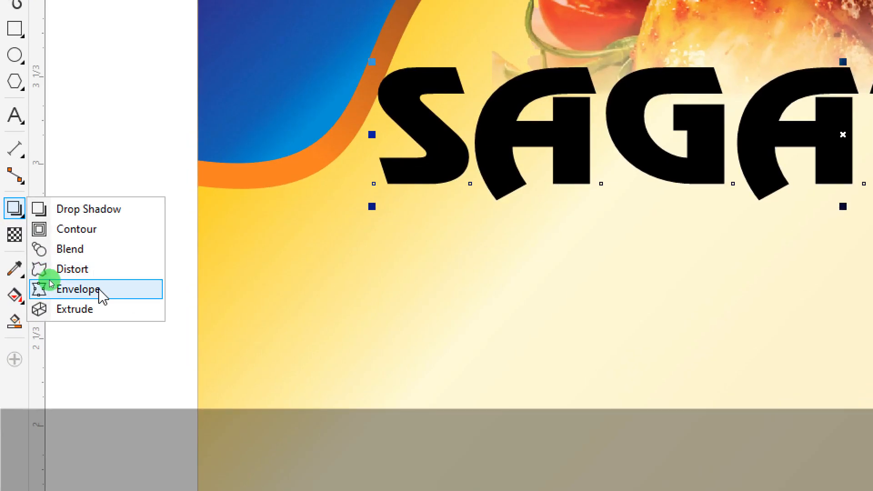
click(38, 280)
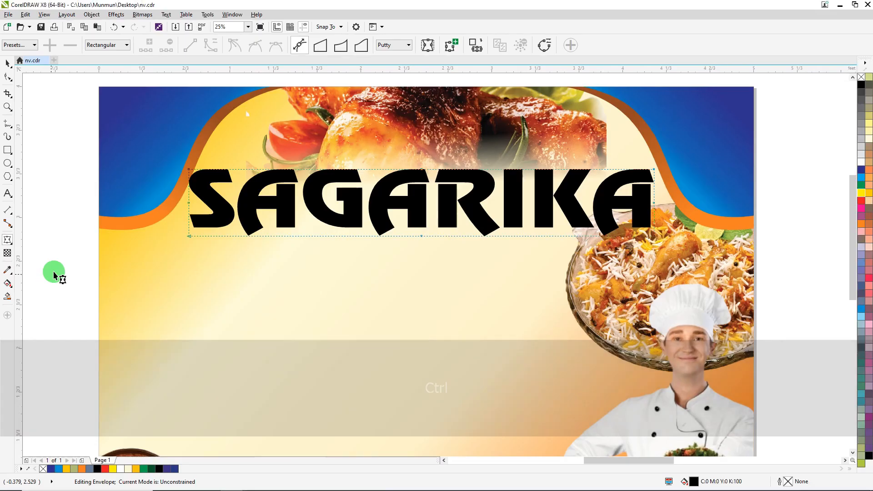
scroll(433, 176, down, 2)
scroll(454, 167, up, 1)
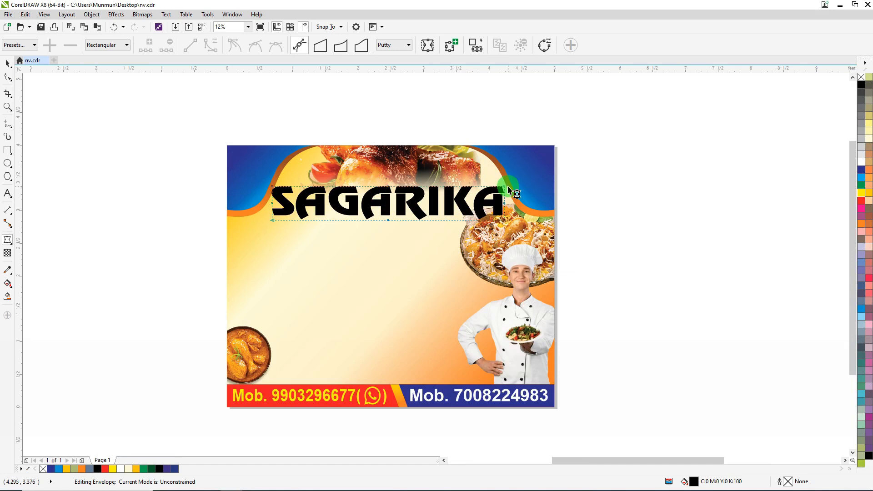
drag(501, 186, 527, 160)
key(ctrl+z)
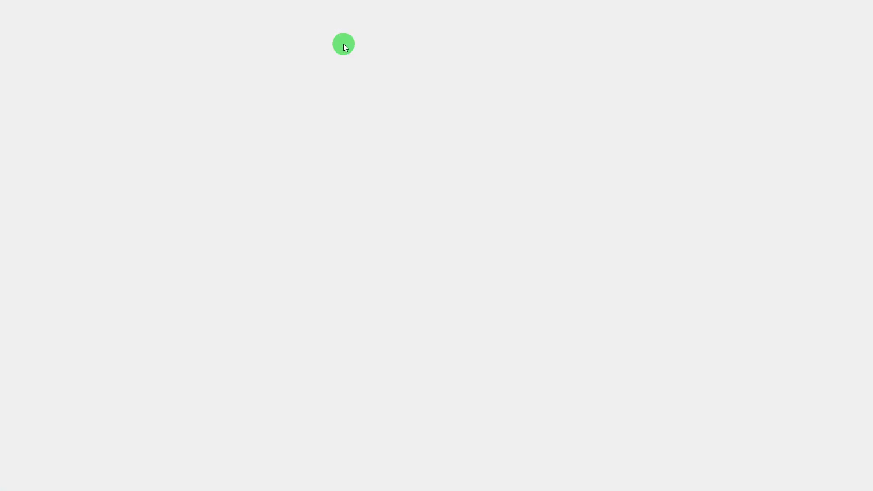
click(340, 45)
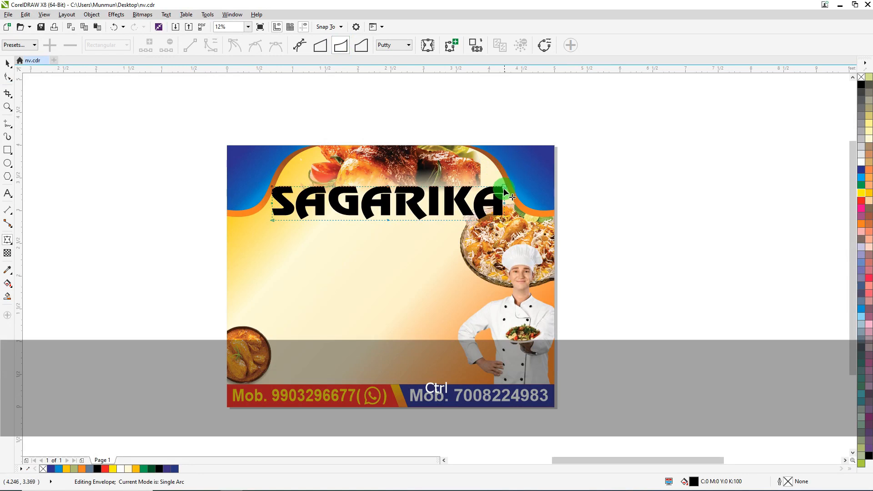
drag(503, 187, 503, 157)
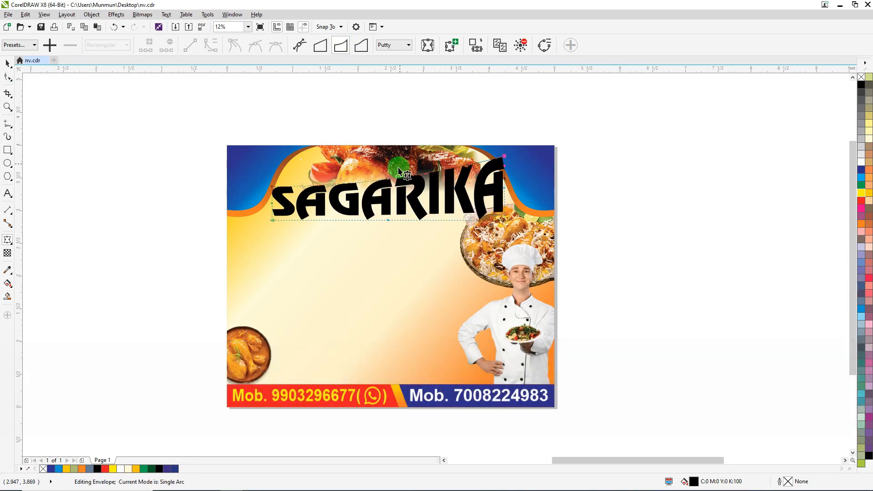
scroll(399, 172, up, 2)
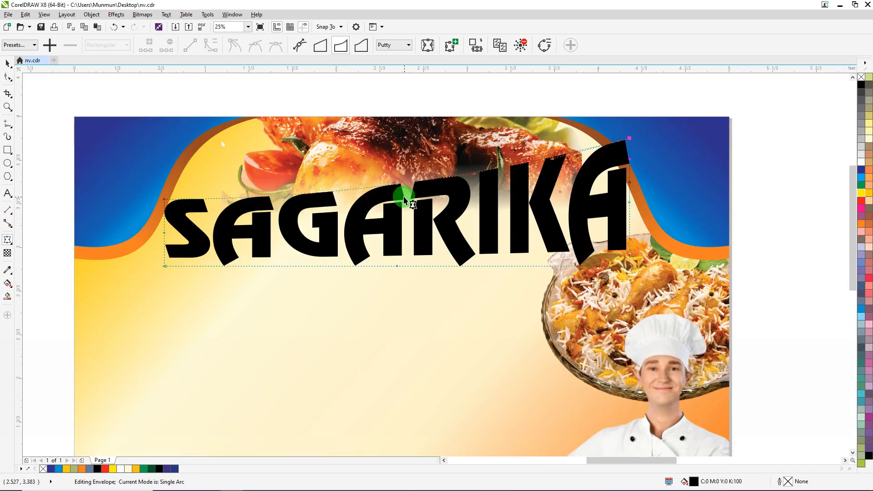
scroll(374, 182, down, 2)
click(8, 62)
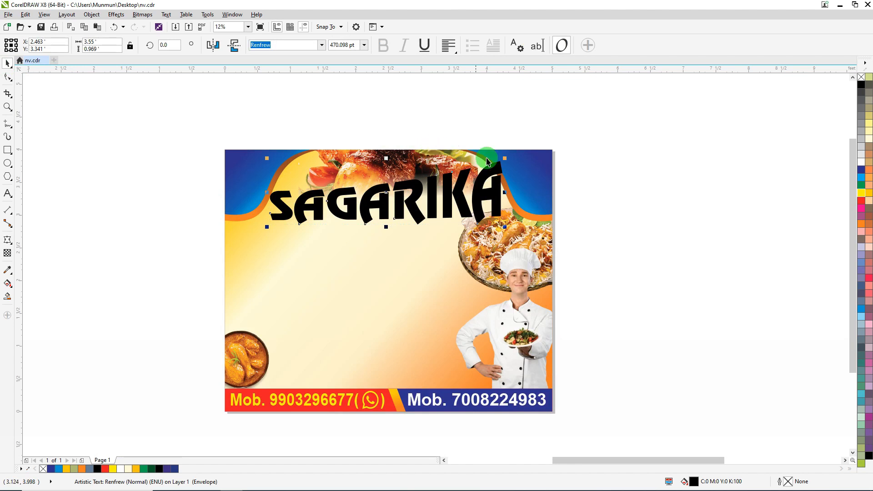
Step: Stretch the enveloped SAGARIKA text to 4.114' wide and 1.03' high
drag(502, 196, 523, 195)
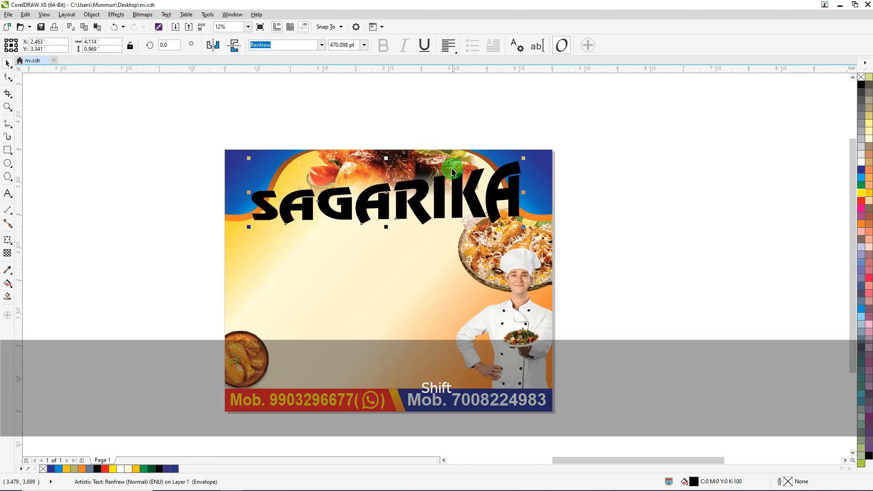
drag(386, 227, 389, 231)
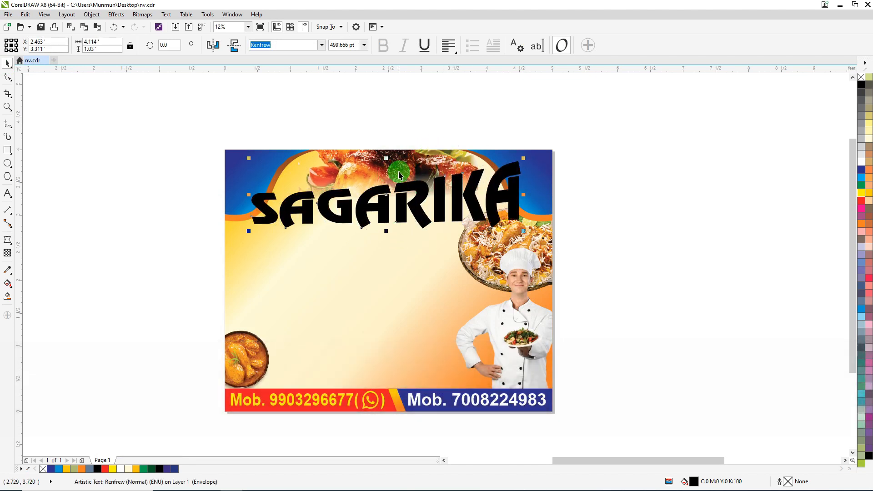
click(572, 173)
Step: Copy the SAGARIKA text and give the original a black outline 100 points wide
click(515, 188)
right_click(514, 187)
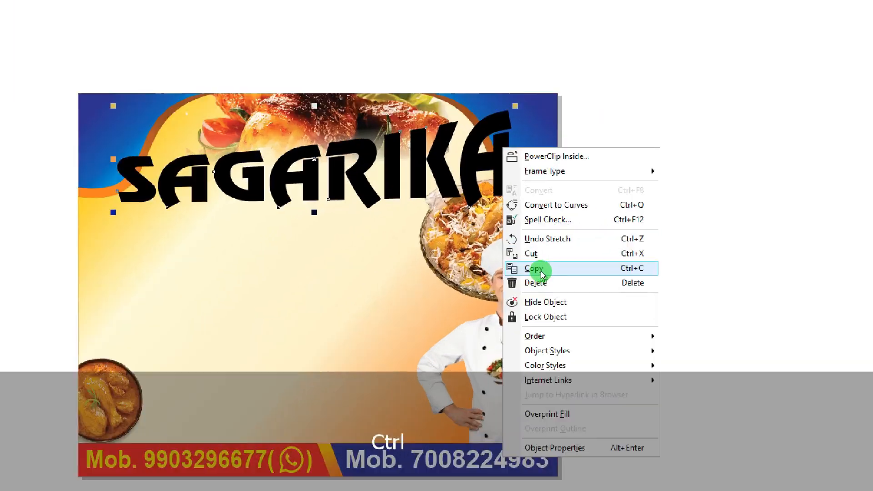
click(551, 248)
right_click(861, 84)
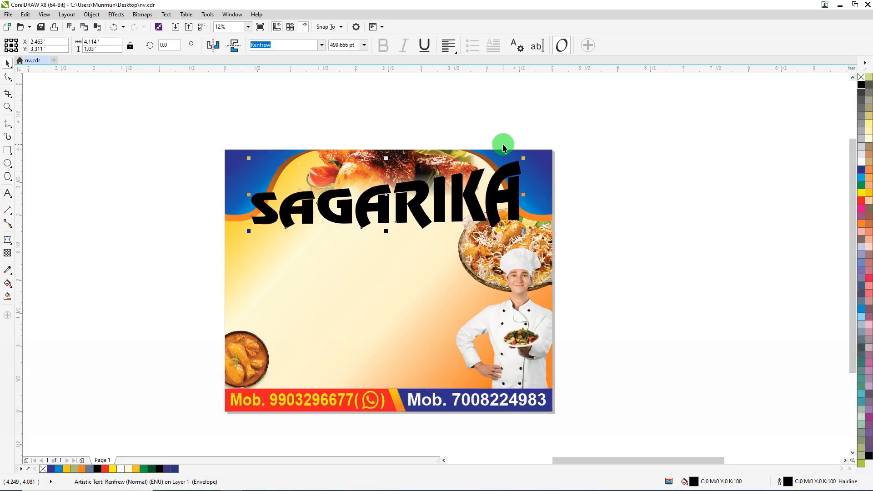
key(F12)
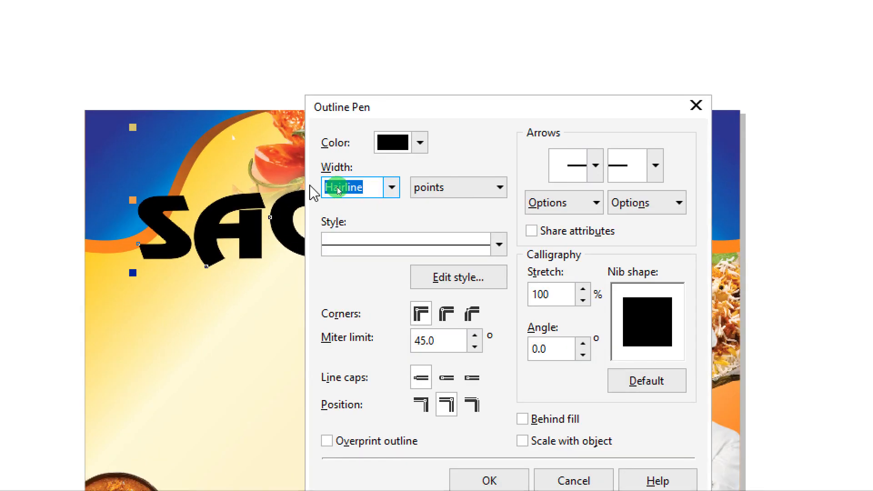
key(Return)
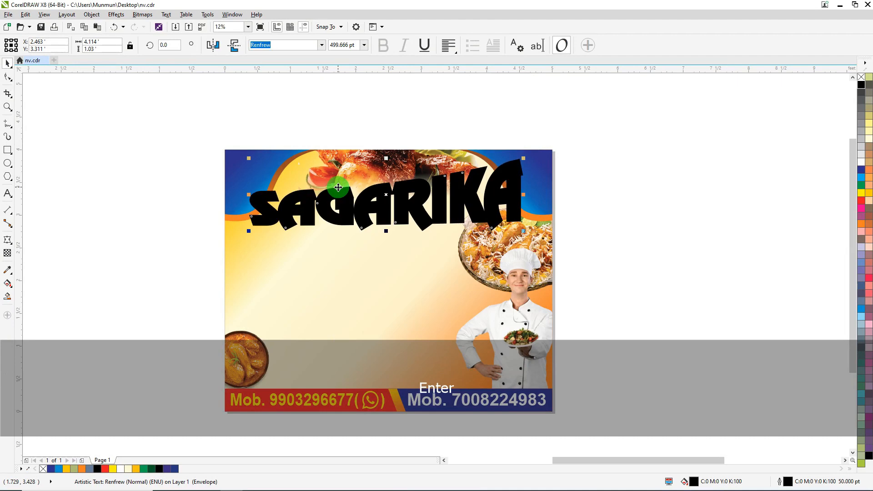
key(F12)
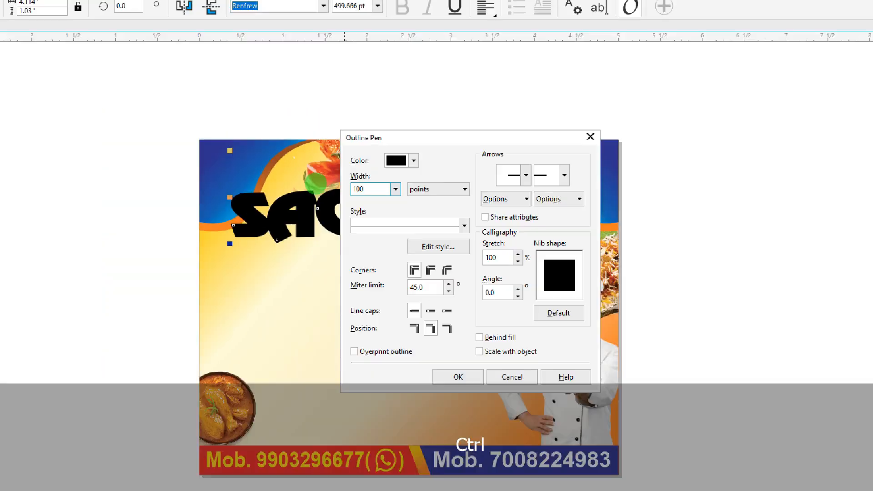
key(Return)
Step: Paste the copied text over the original and give it a white fill and a white 50-point outline
right_click(606, 133)
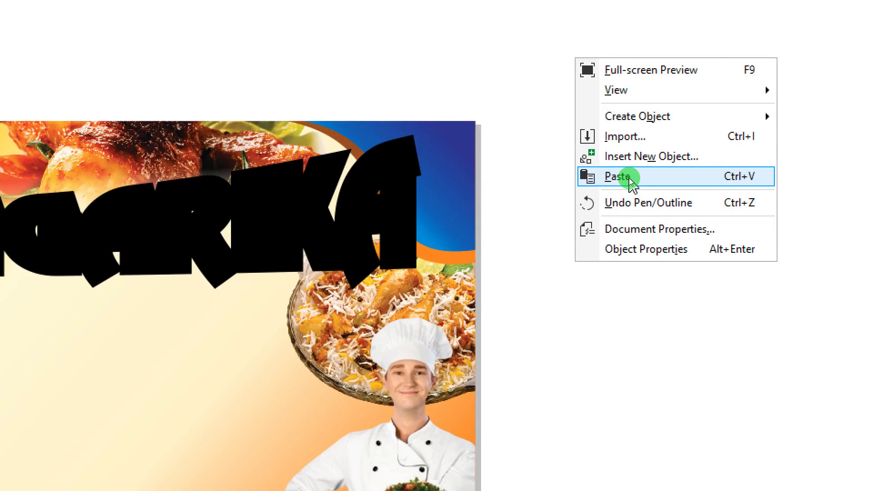
click(625, 175)
click(861, 163)
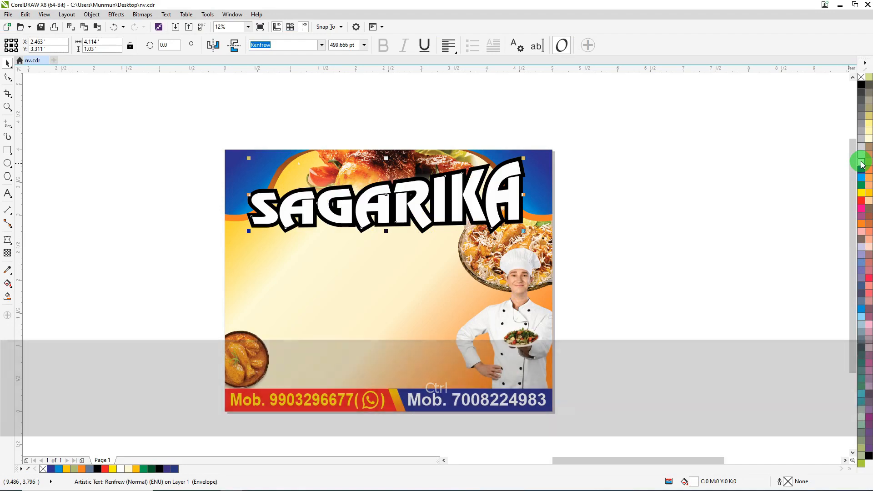
scroll(442, 189, up, 2)
key(F12)
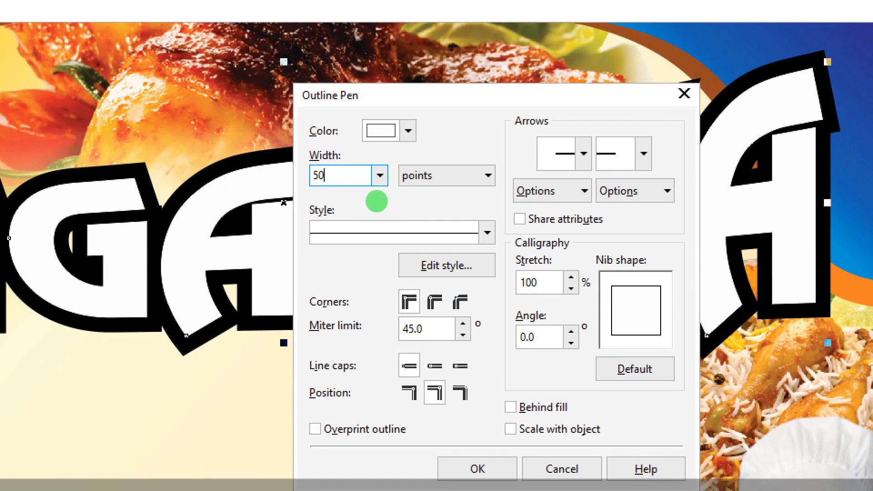
text(50)
key(Return)
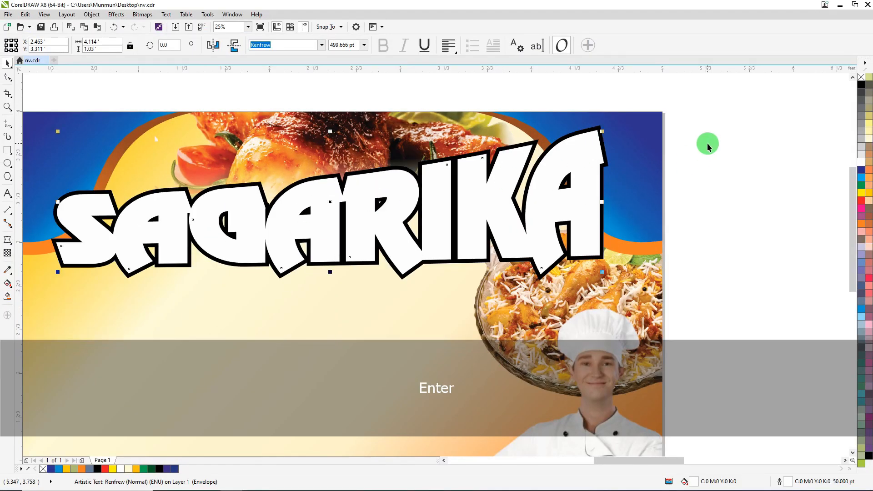
Step: Paste another copy of the SAGARIKA text on top and fill it with red
right_click(708, 147)
click(736, 200)
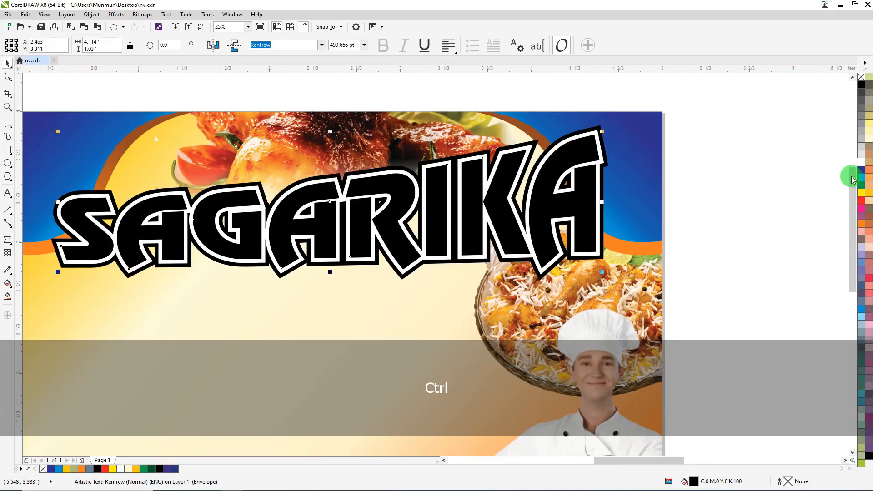
click(861, 200)
click(772, 179)
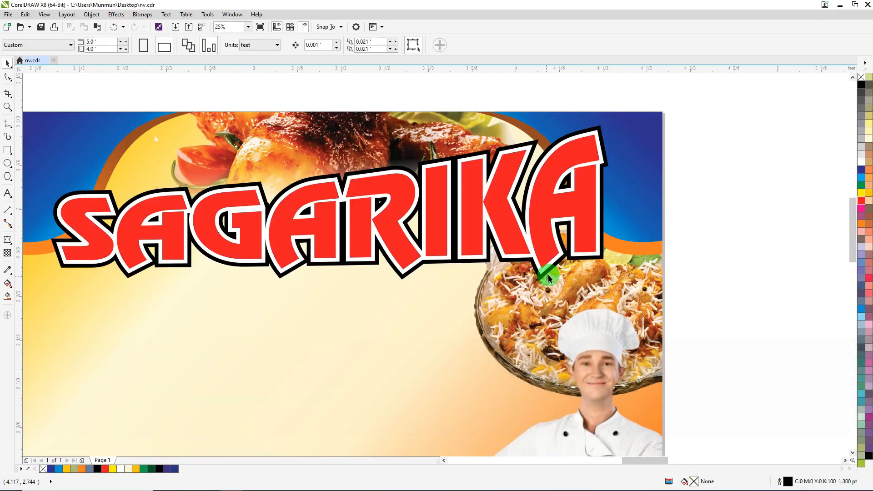
Step: Offset the black-outlined text down and to the right, to X 2.511', Y 3.23', as a block shadow behind the title
scroll(548, 276, up, 4)
click(548, 305)
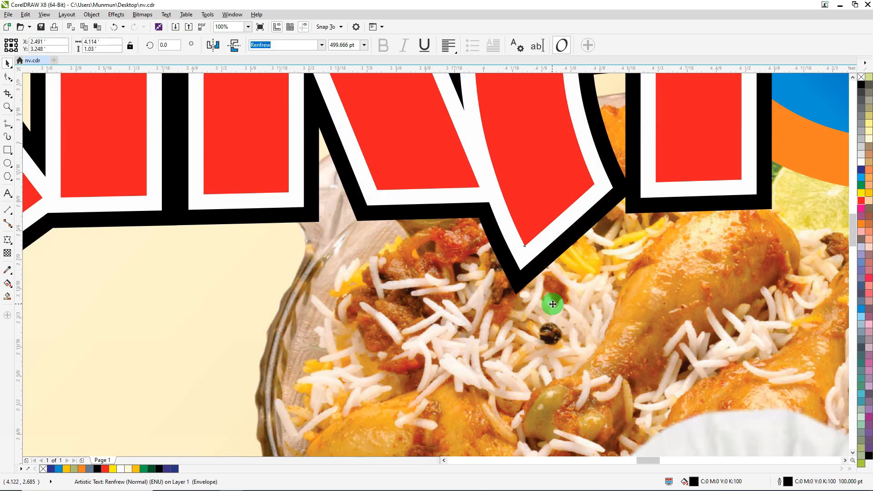
scroll(495, 254, down, 4)
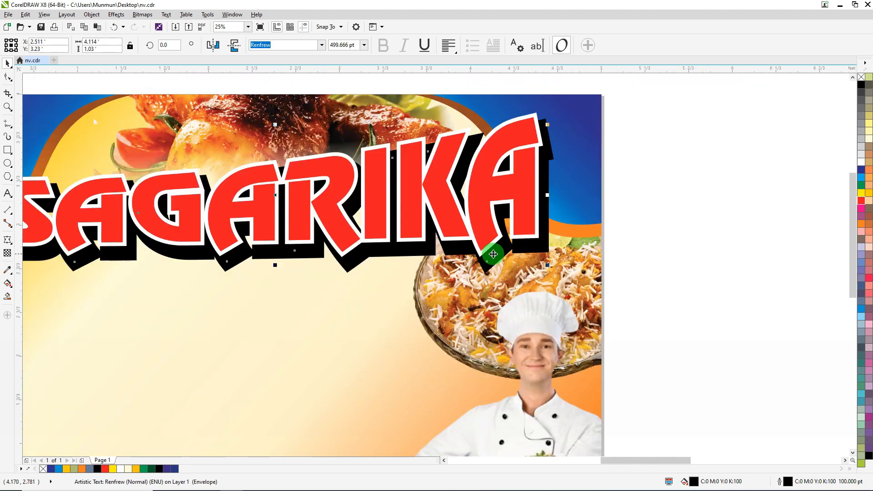
scroll(493, 253, down, 1)
Step: Select all three SAGARIKA text layers together and stretch them vertically to 1.279' high
click(617, 266)
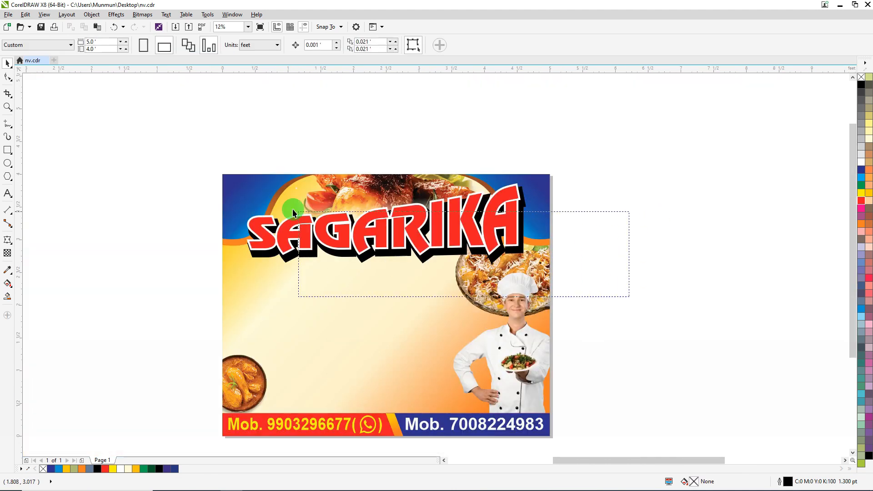
drag(203, 188, 203, 185)
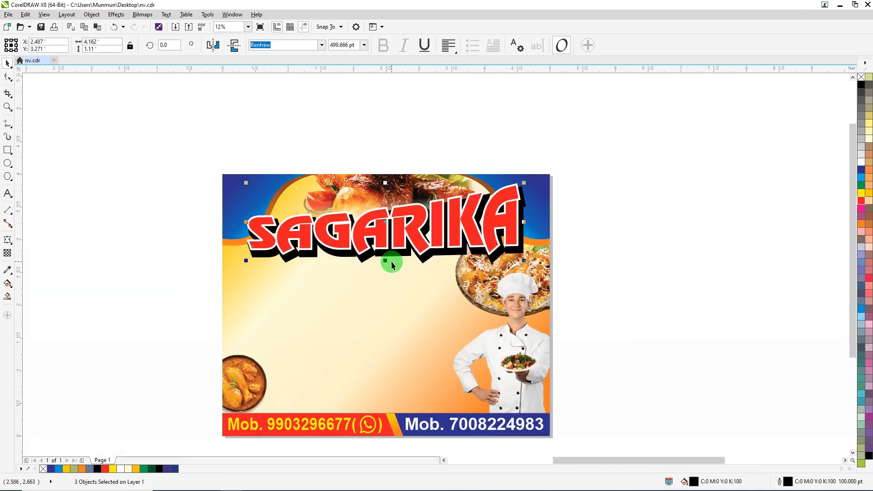
drag(391, 261, 388, 207)
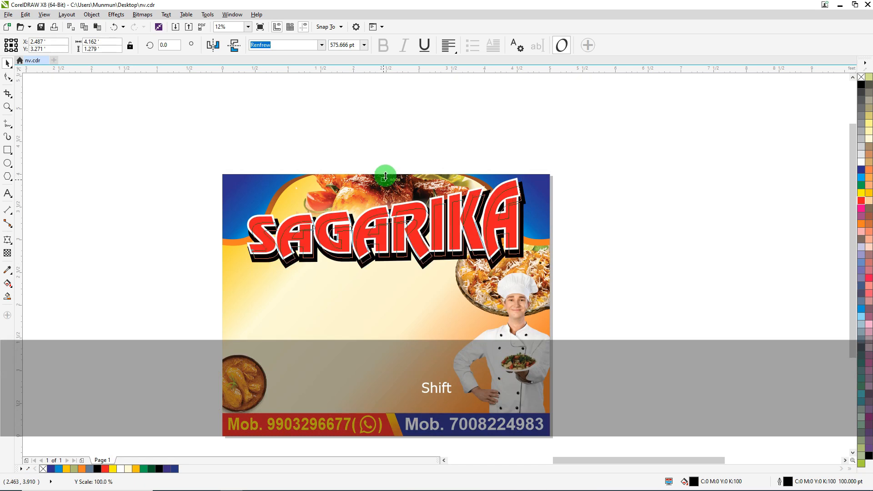
Step: Apply a vertical linear fountain fill to the top SAGARIKA text, from red in the upper part to dark red at the base
scroll(461, 222, up, 2)
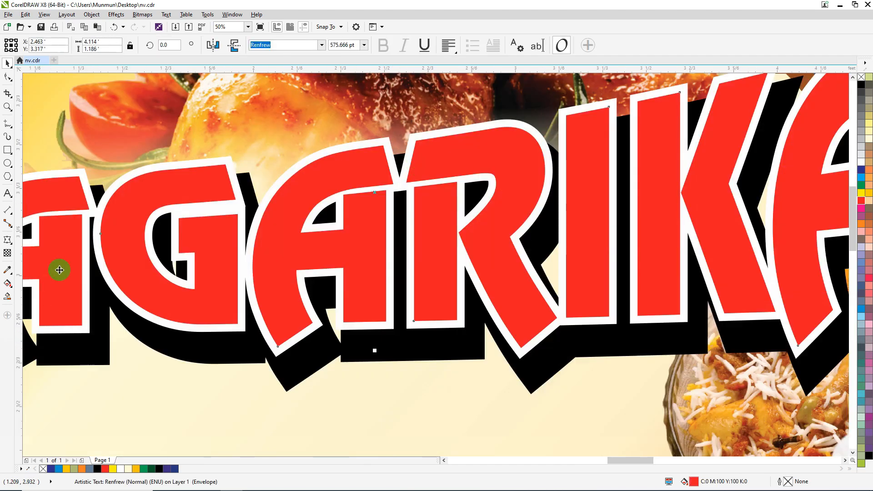
click(17, 282)
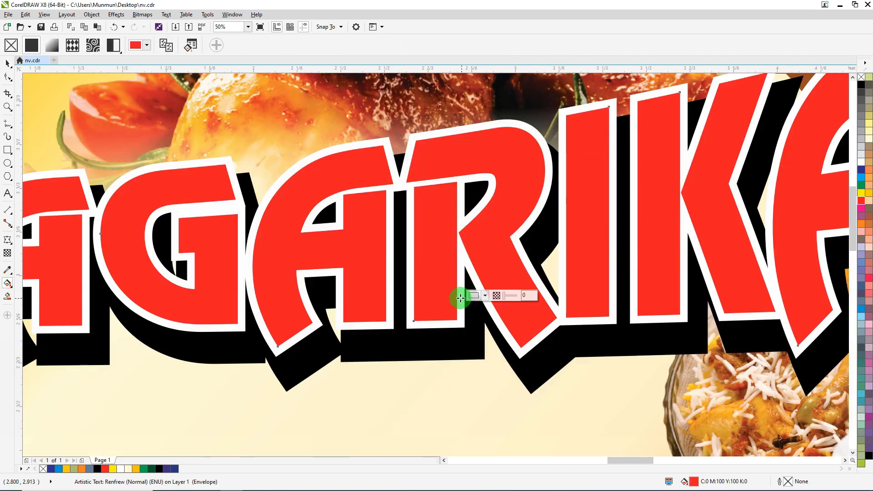
drag(460, 298, 465, 150)
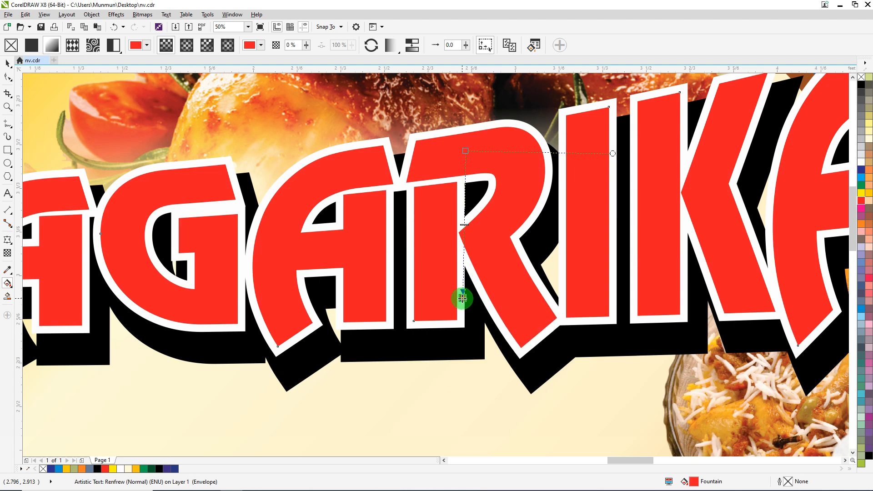
click(485, 296)
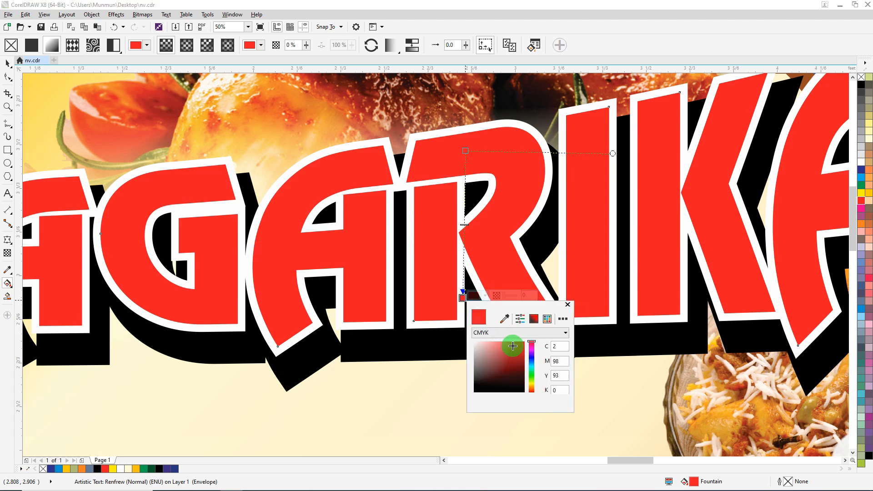
click(592, 376)
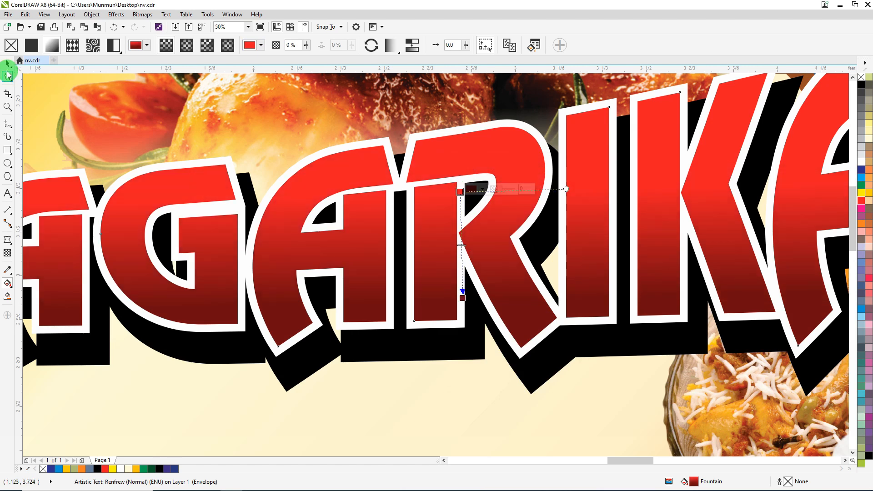
click(7, 63)
scroll(468, 237, down, 4)
click(673, 196)
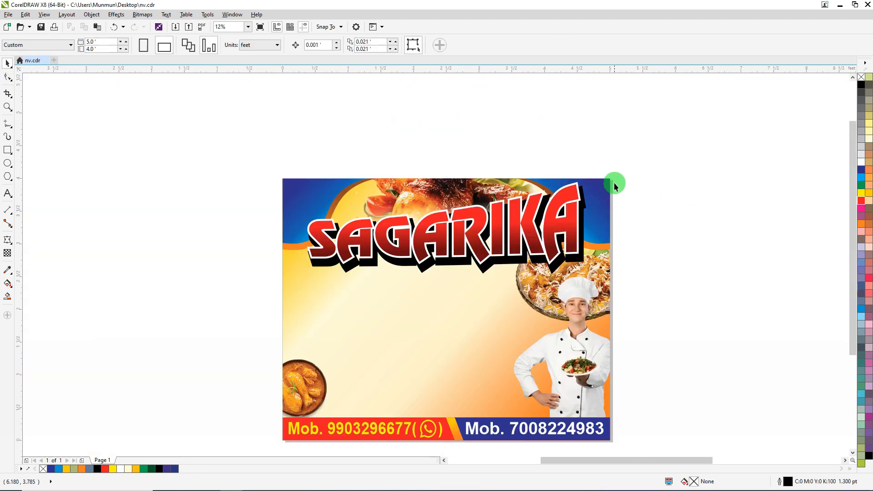
Step: Place the CATERER text on the banner beneath the SAGARIKA title and enlarge it to about 2.534' wide
scroll(612, 172, down, 2)
drag(840, 222, 521, 226)
scroll(521, 226, up, 2)
drag(457, 253, 349, 263)
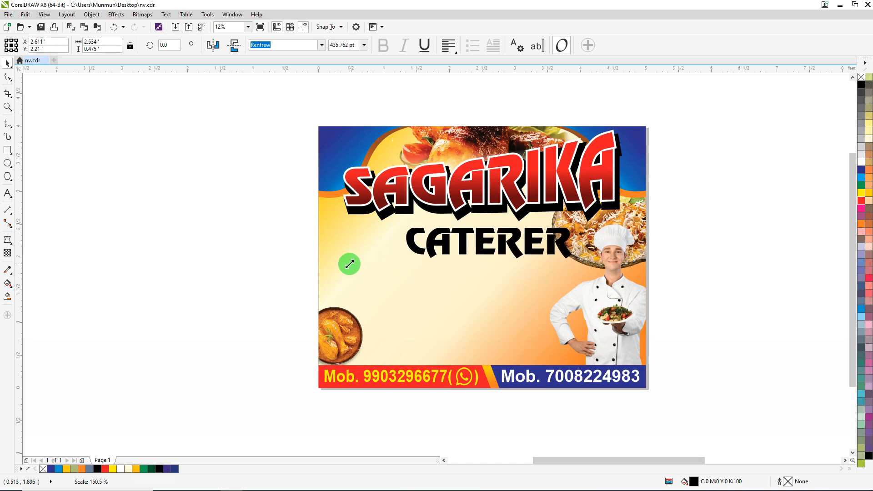
Step: Select only the SAGARIKA title layers and slightly reduce their height from the lower edge
drag(327, 226, 328, 225)
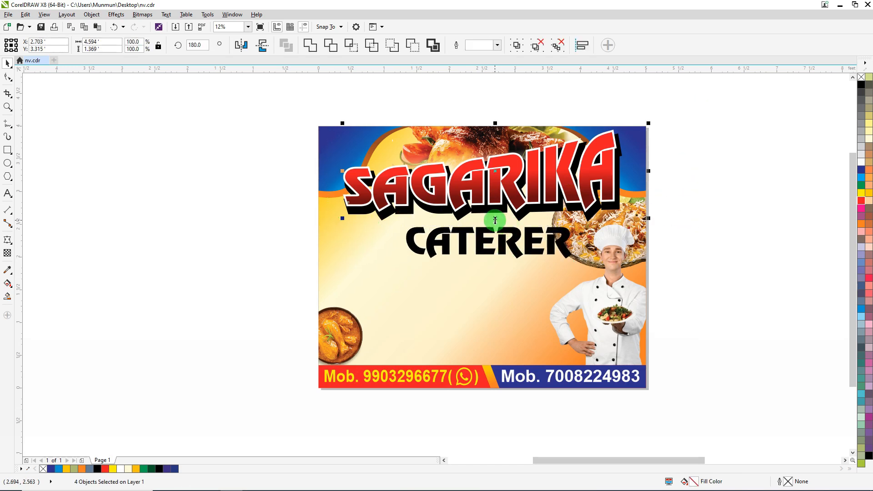
drag(497, 212, 497, 212)
key(ctrl+z)
drag(636, 103, 311, 229)
drag(645, 214, 645, 215)
click(537, 245)
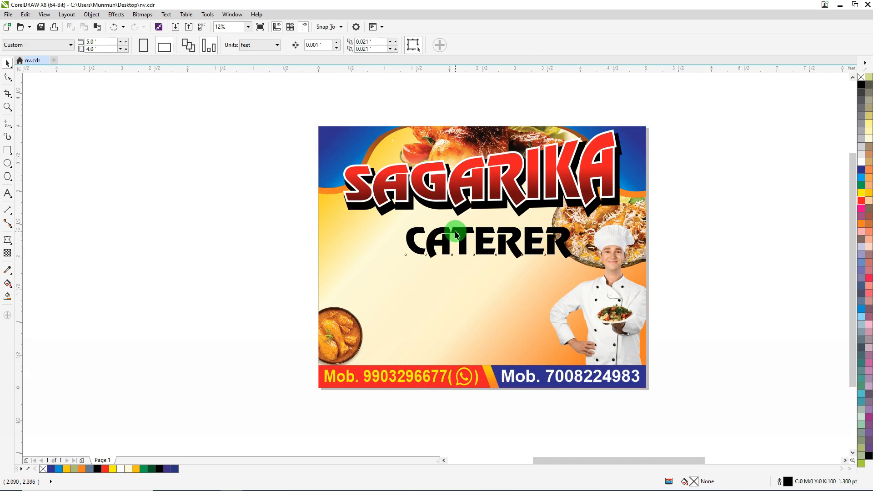
Step: Move the CATERER text closer under the title, around X 2.706', Y 2.341', and enlarge it to 2.767' wide
drag(456, 234, 453, 217)
drag(574, 250, 586, 263)
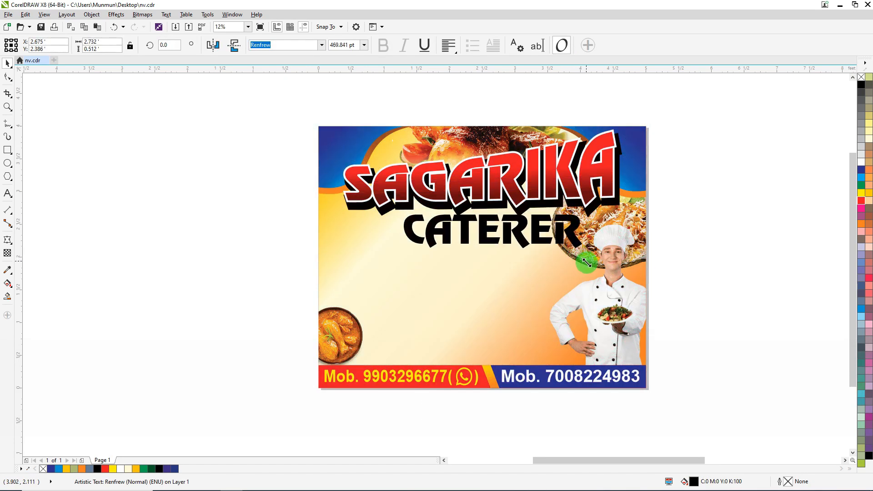
drag(485, 220, 487, 223)
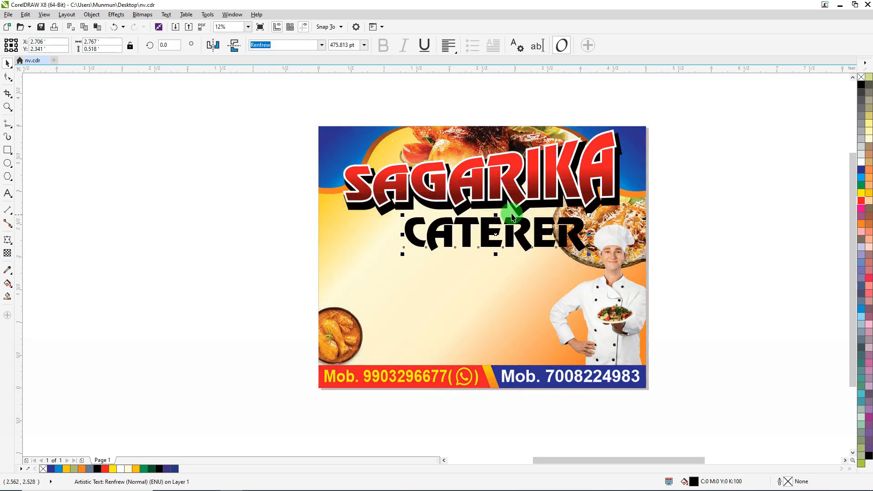
Step: Fill the CATERER text with dark green, C100 M0 Y100 K60
click(862, 185)
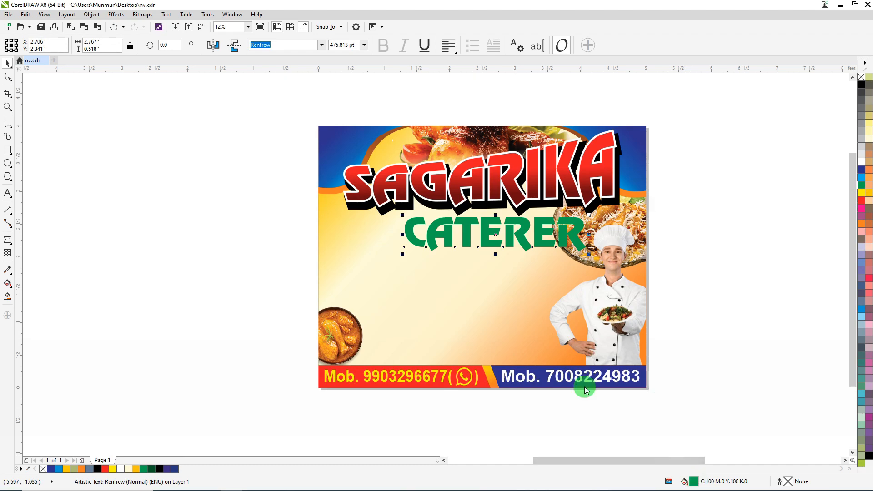
double_click(522, 249)
text(60)
key(shift+Tab)
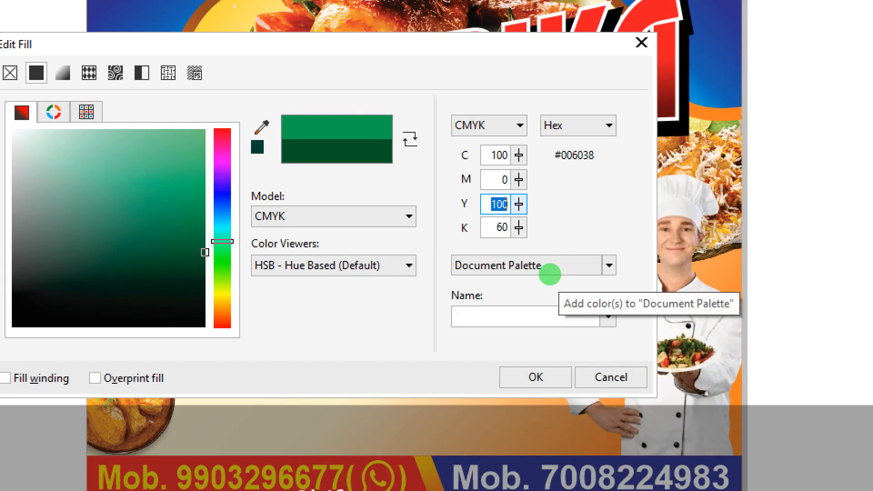
key(Return)
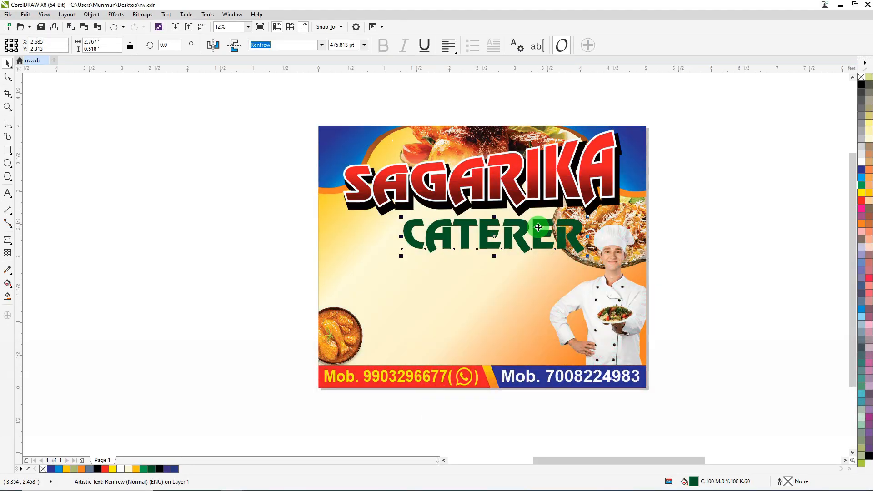
Step: Copy the green CATERER text, then give the original a black fill and an 80-point black outline
right_click(538, 228)
click(563, 307)
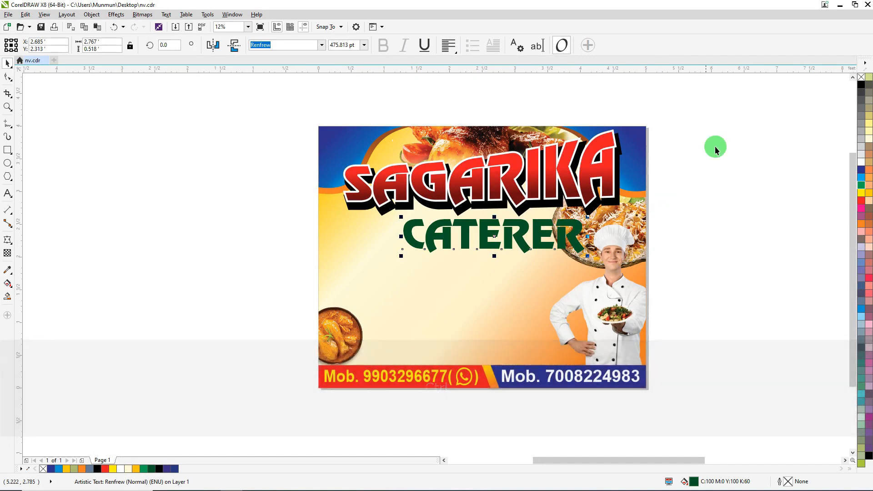
click(861, 85)
right_click(861, 85)
key(F12)
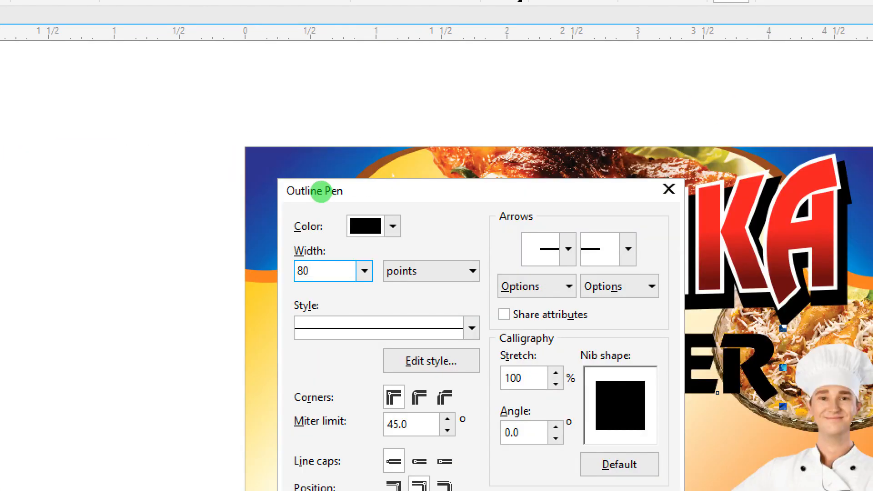
key(Return)
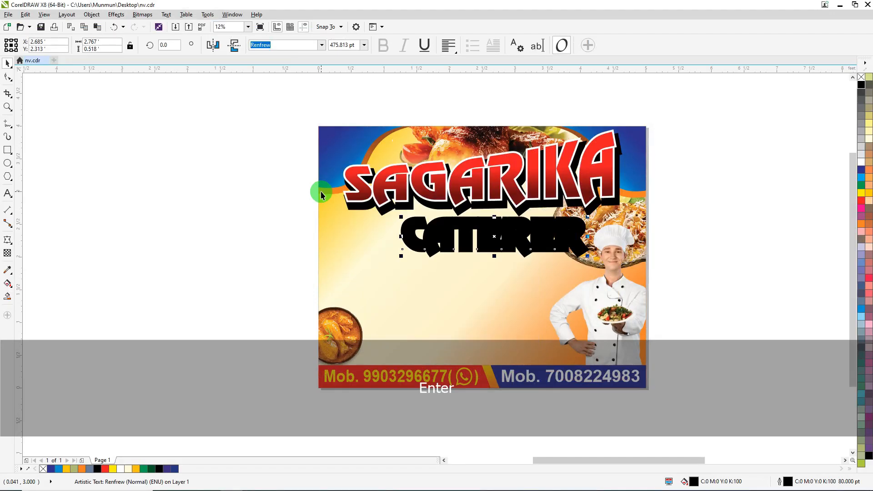
Step: Paste a CATERER copy on top and give it a white fill and a 40-point white outline
right_click(681, 128)
click(700, 189)
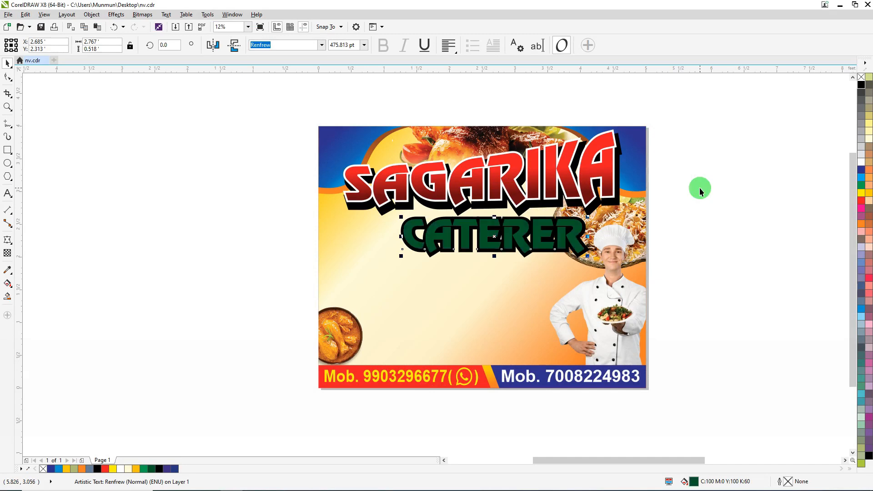
click(861, 164)
scroll(487, 230, up, 3)
key(F12)
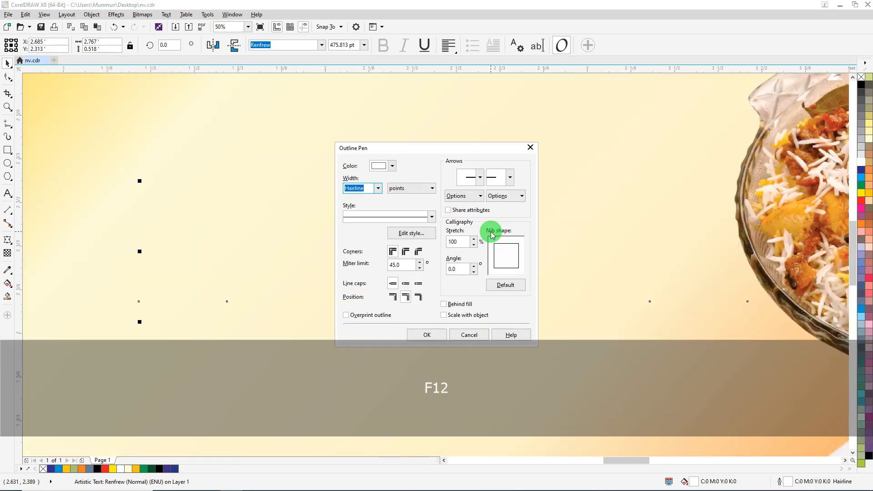
key(Return)
scroll(422, 224, down, 3)
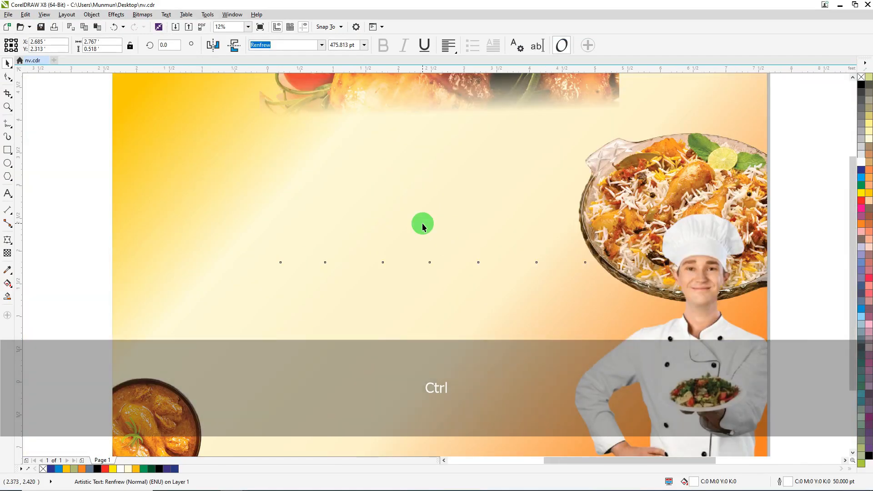
key(F12)
text(40)
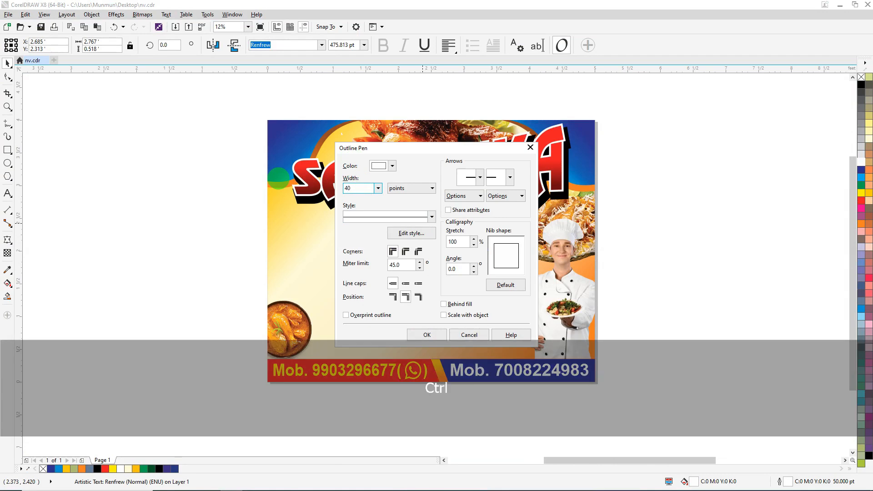
key(Return)
Step: Paste another green CATERER copy on top and offset the black layer down and right to X 2.724', Y 2.285'
right_click(645, 114)
click(676, 175)
click(671, 179)
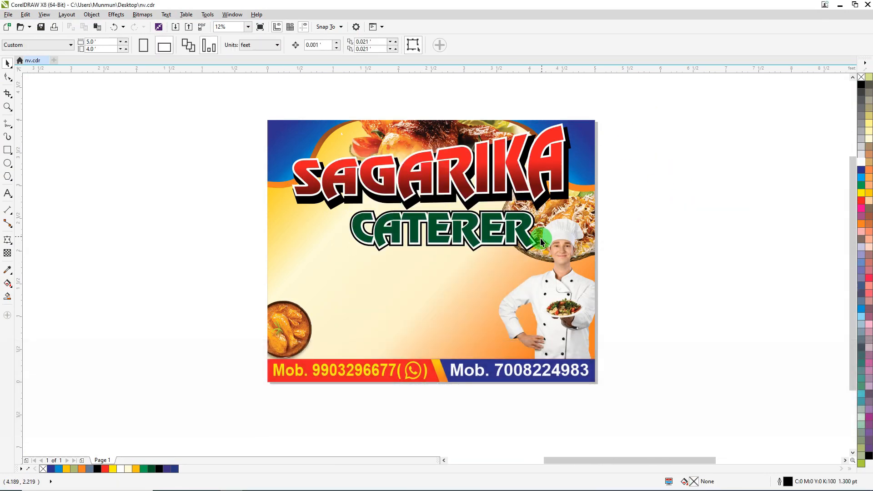
scroll(539, 248, up, 2)
click(512, 258)
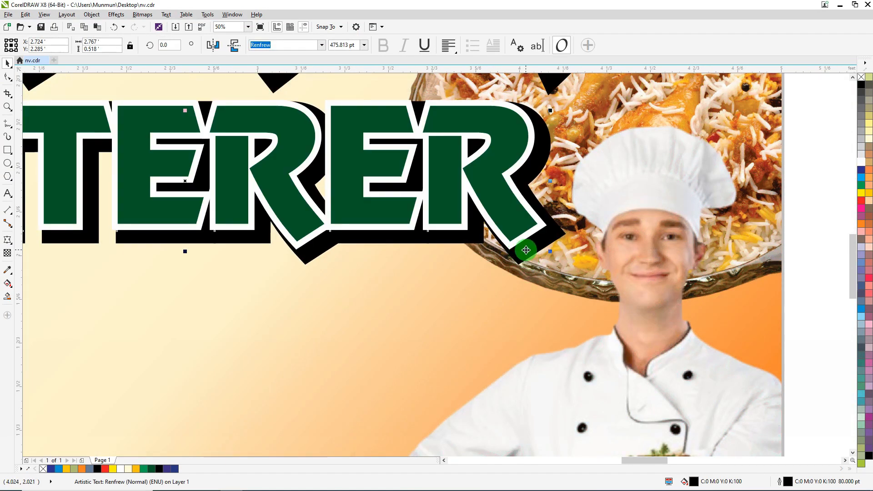
Step: Select all three CATERER layers together and shift them up and slightly left to X 2.684', Y 2.33'
scroll(531, 255, down, 3)
drag(665, 283, 605, 275)
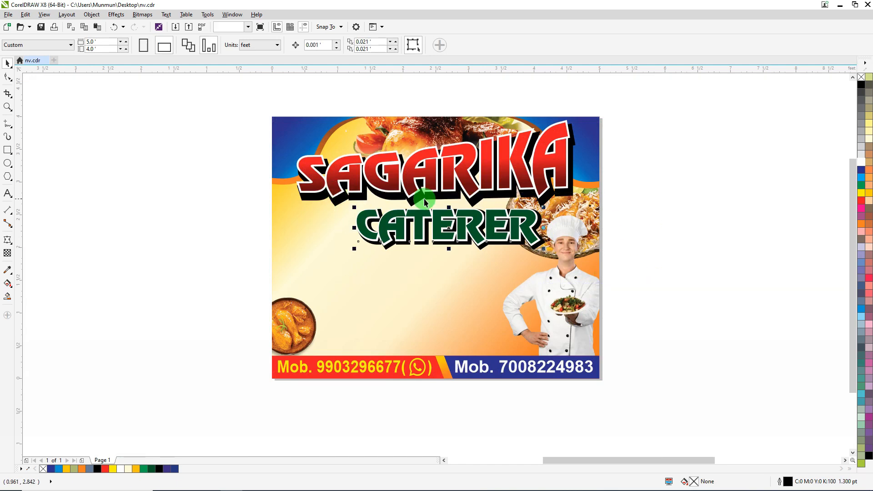
scroll(424, 198, up, 1)
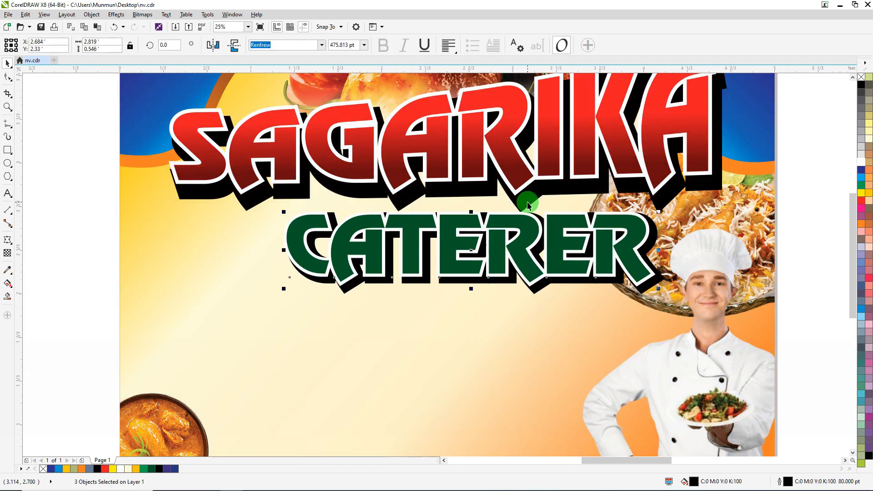
click(814, 155)
Step: Apply a vertical linear fountain fill to the top CATERER text, from dark green at the top to a darker green at the base
click(524, 223)
click(7, 283)
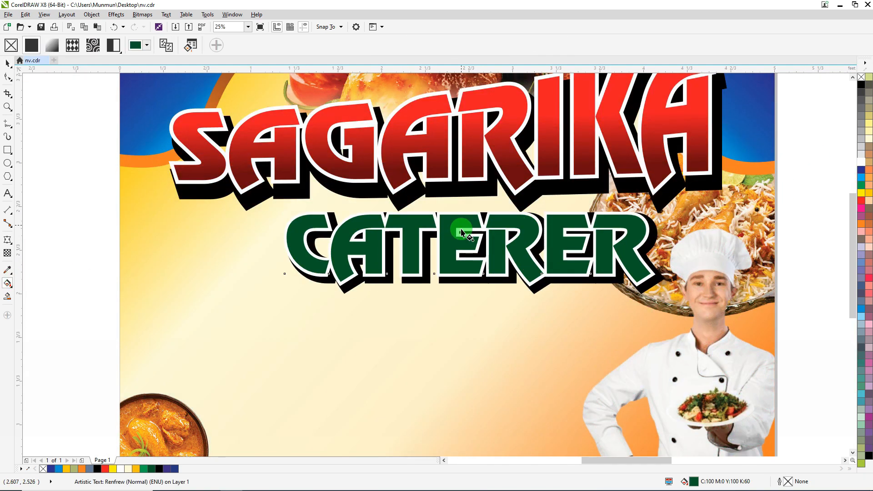
drag(463, 271, 458, 273)
mouse_move(151, 483)
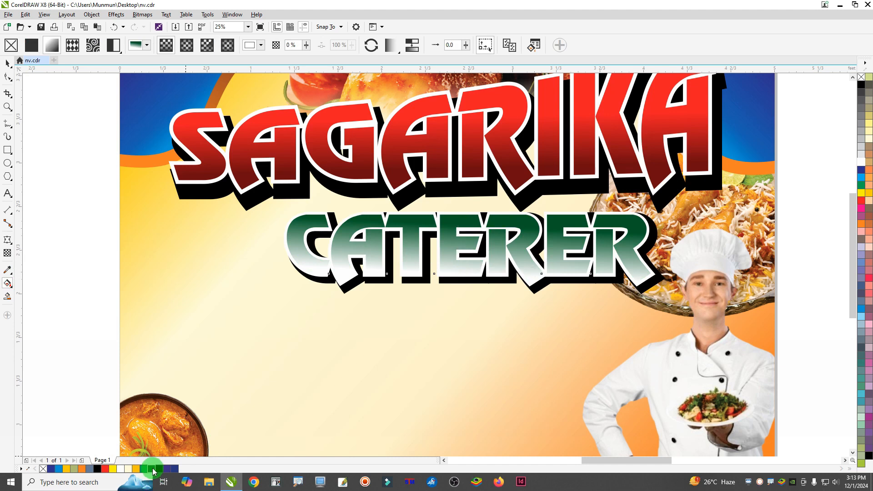
drag(153, 468, 462, 275)
click(480, 272)
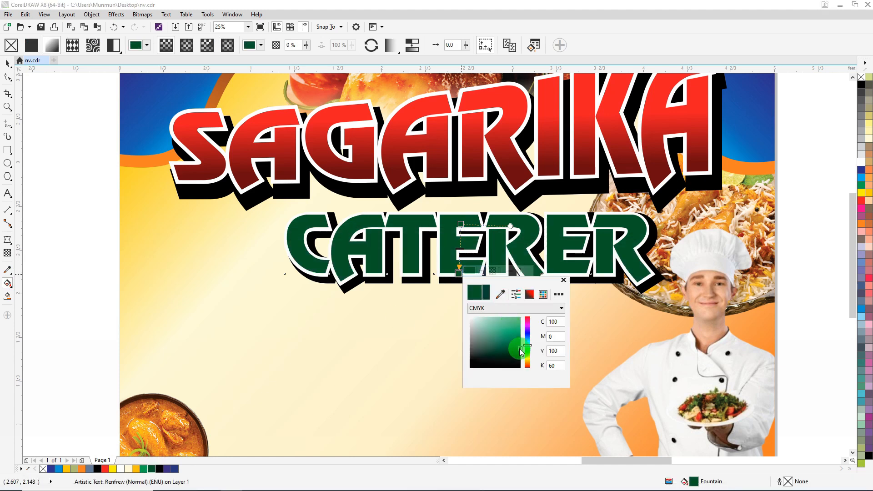
drag(521, 352, 515, 359)
key(Escape)
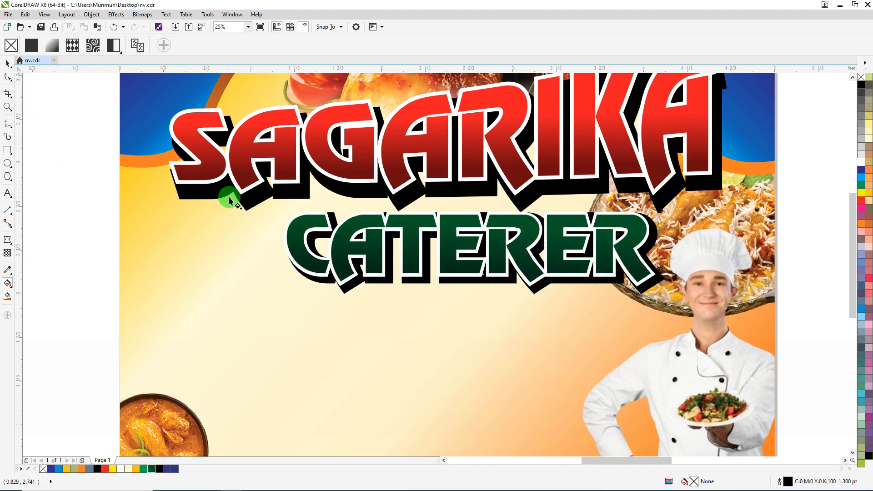
Step: Move the picture of the party children closer to the banner, to X -1.994', Y 2.611'
click(7, 64)
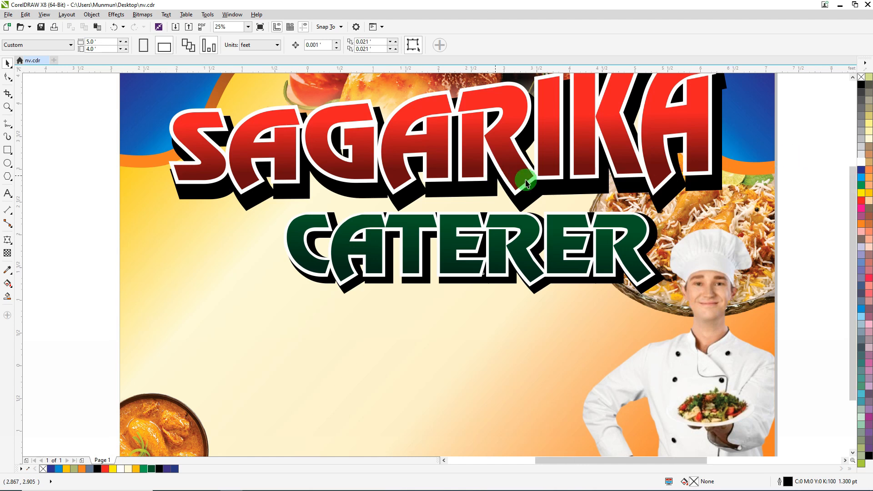
scroll(521, 171, down, 3)
drag(171, 233, 384, 189)
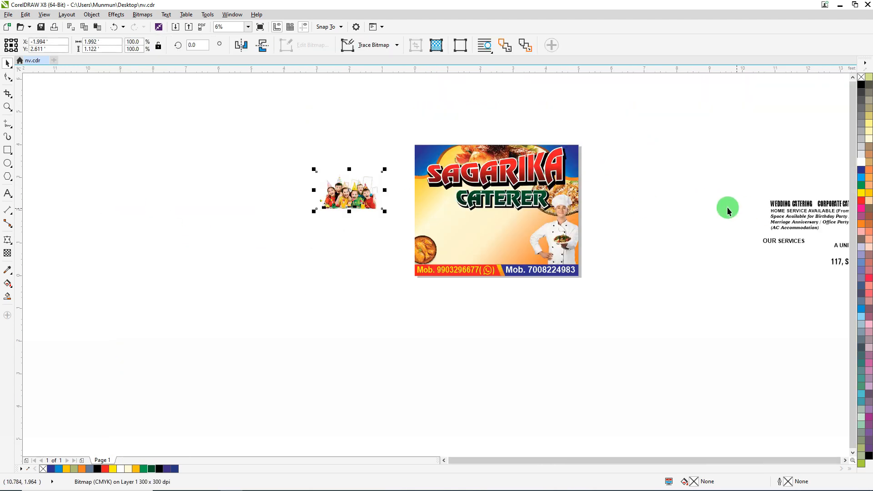
scroll(424, 210, down, 1)
scroll(635, 235, up, 1)
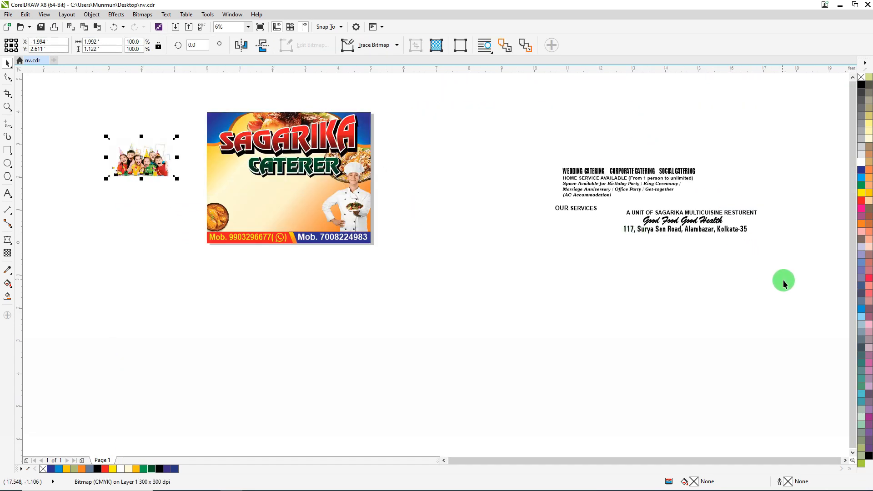
Step: Place the restaurant unit, tagline and address lines just above the contact strip and fill them with blue
drag(609, 199, 227, 205)
scroll(234, 208, up, 3)
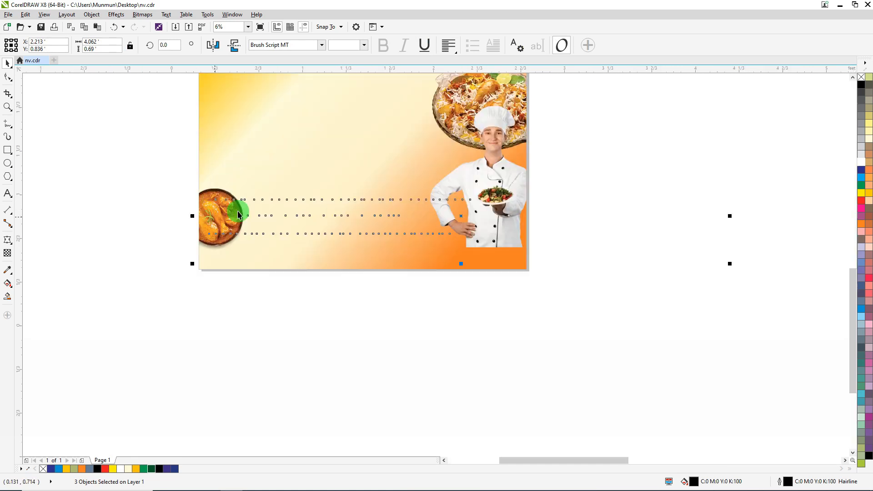
click(864, 170)
drag(398, 244, 386, 259)
drag(718, 181, 722, 180)
click(405, 363)
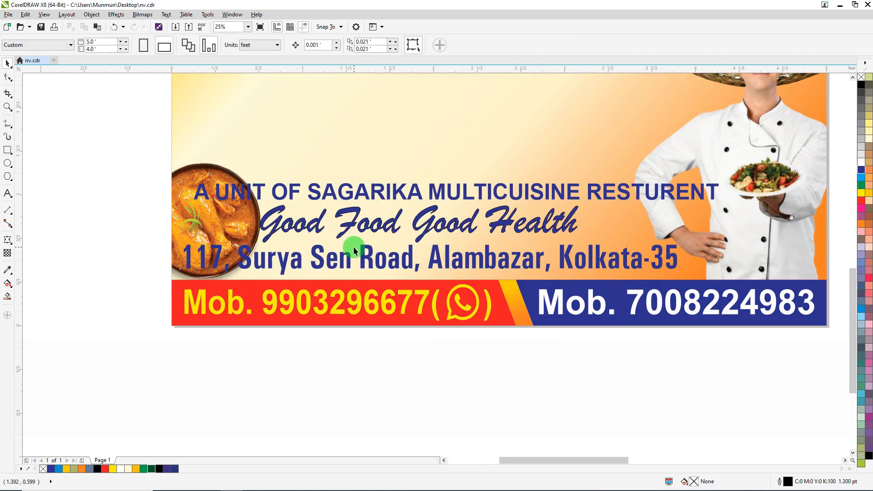
Step: Give the "Good Food Good Health" line a red fill and a red outline
click(353, 218)
click(862, 201)
right_click(861, 201)
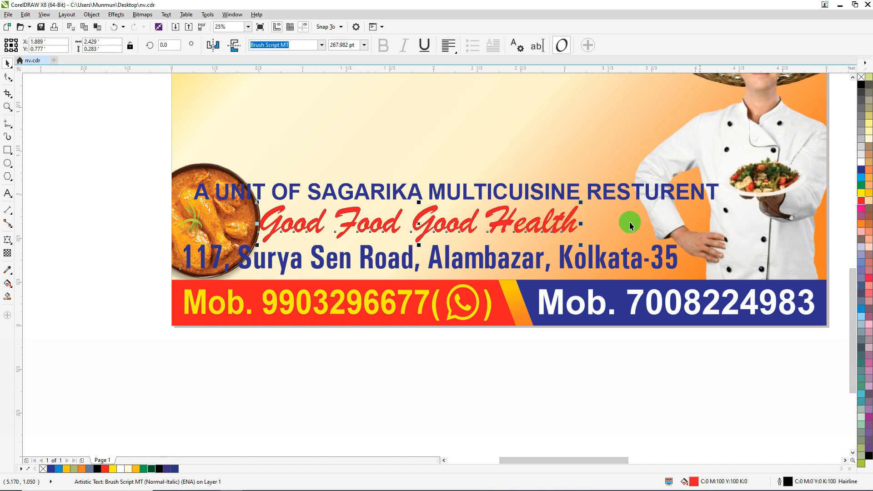
Step: Copy the three lower text lines, give the originals a white fill and 40-point white outline, and paste the coloured copy on top
drag(120, 148, 227, 188)
drag(714, 279, 716, 279)
key(ctrl+c)
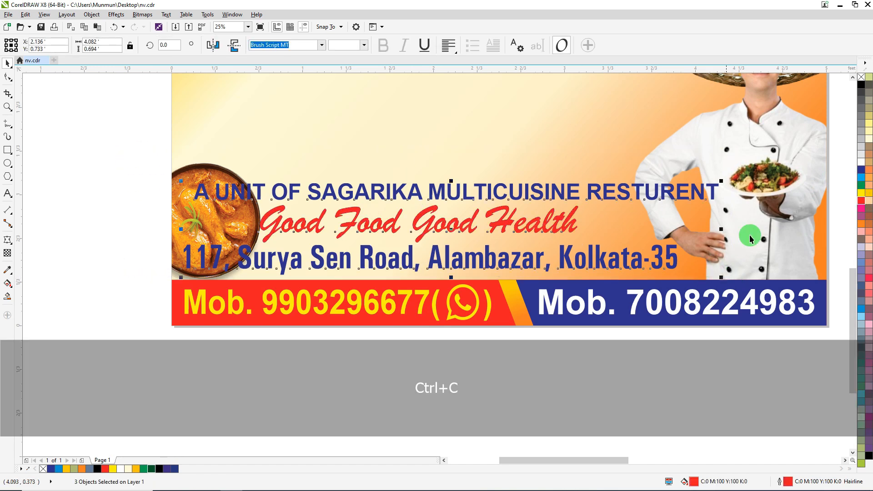
click(862, 162)
right_click(861, 162)
key(F12)
text(40)
key(Return)
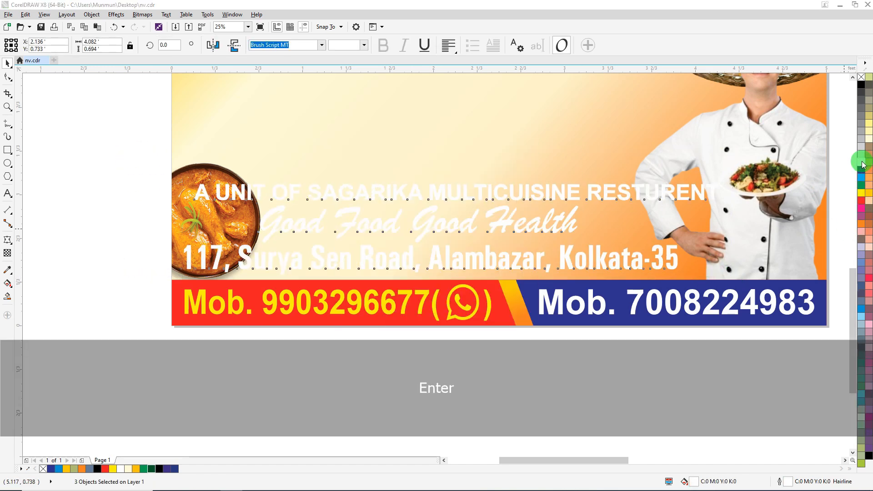
key(ctrl+v)
click(616, 360)
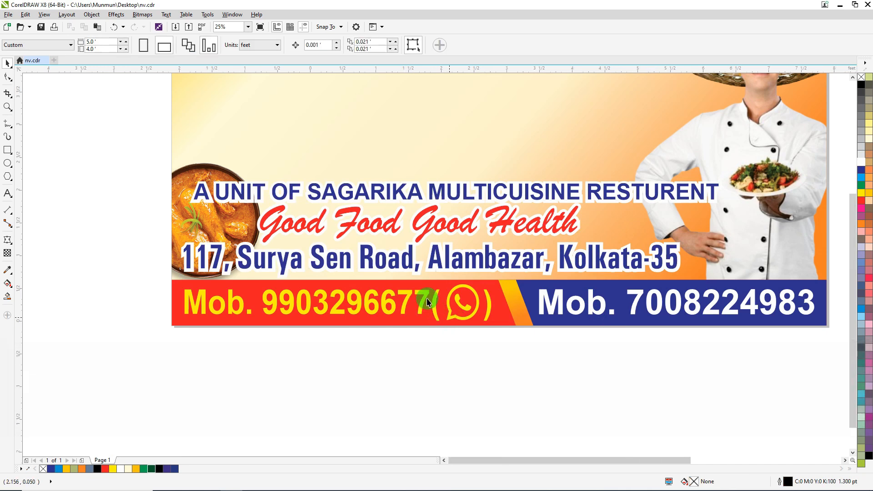
Step: Place the catering types, home service and party space text blocks below CATERER, around X 2.19', Y 1.609', and fill them with blue
scroll(729, 227, down, 3)
click(845, 460)
click(845, 460)
drag(524, 203, 728, 272)
drag(584, 240, 229, 257)
scroll(234, 272, up, 2)
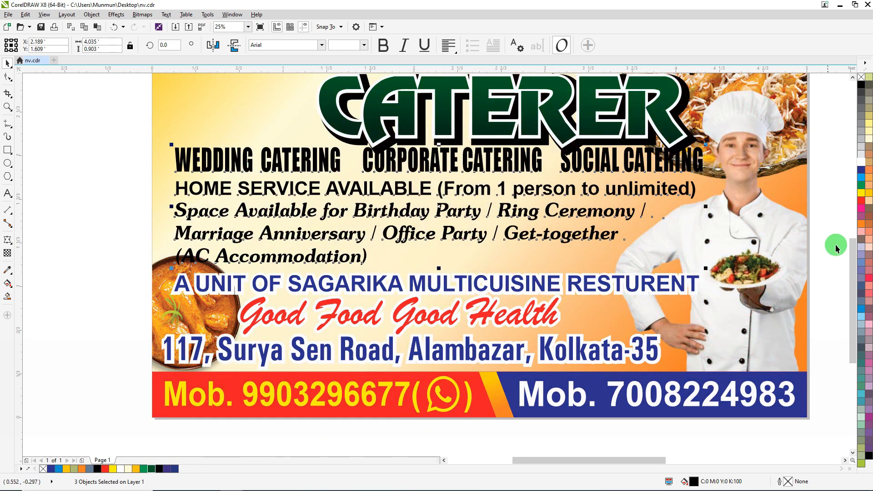
click(862, 171)
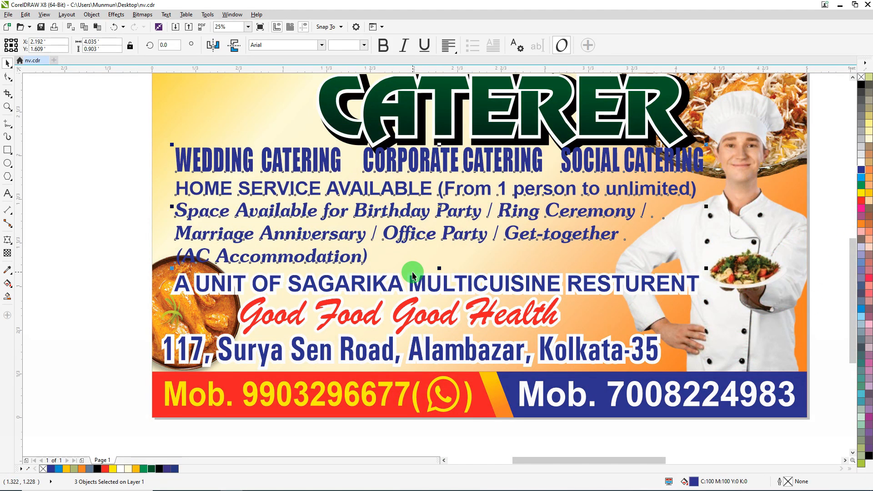
Step: Nudge the restaurant unit, tagline and address lines slightly down toward the contact strip
scroll(413, 278, down, 2)
drag(199, 252, 541, 330)
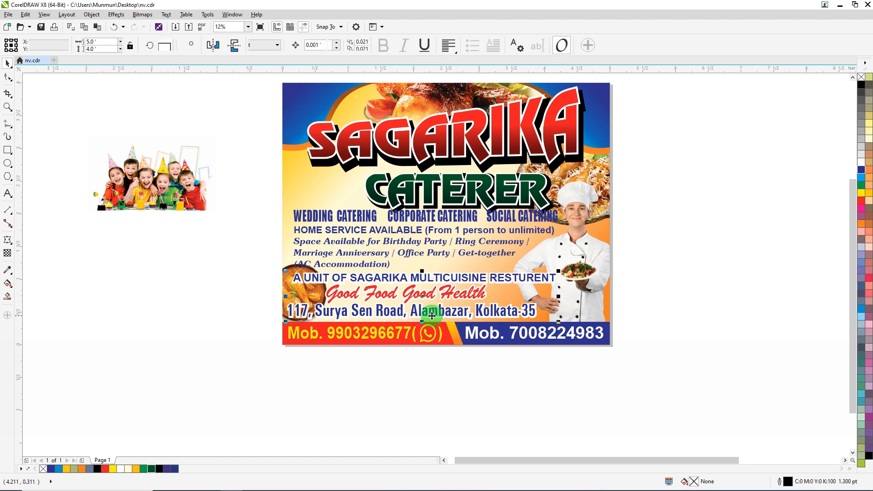
scroll(382, 314, up, 2)
key(Down)
key(Down)
key(Down)
key(Down)
scroll(382, 299, down, 2)
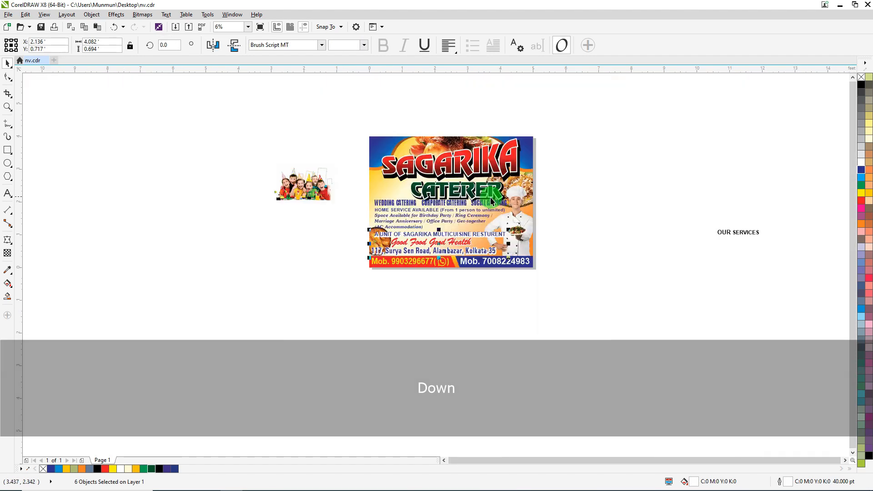
drag(646, 106, 344, 224)
drag(248, 255, 249, 255)
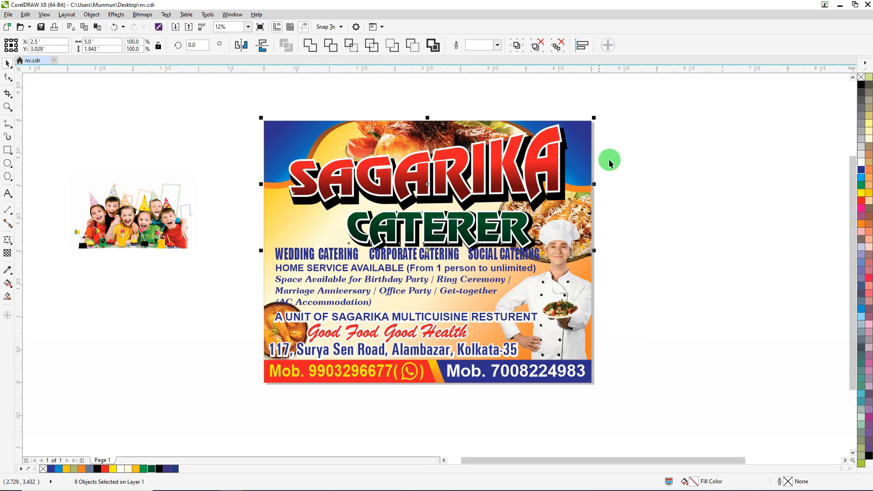
drag(248, 87, 576, 219)
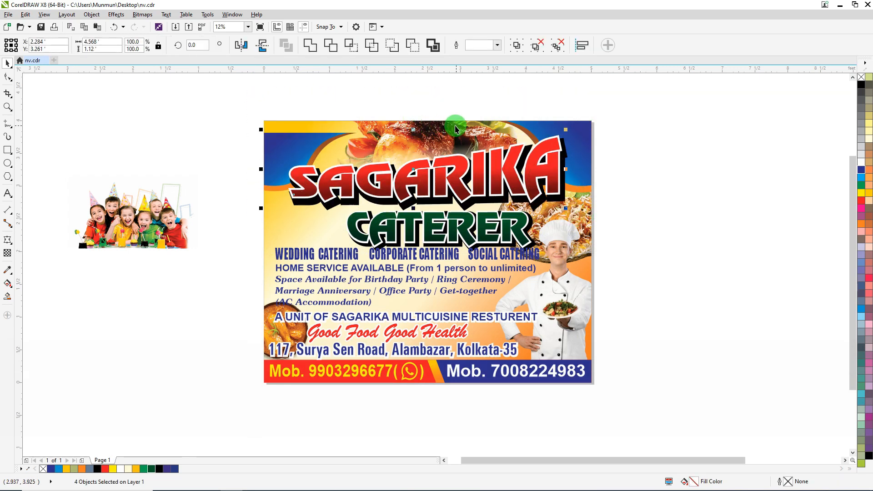
key(ctrl+z)
Step: Group the blue and orange shapes in the banner's two upper corners
drag(242, 99, 448, 200)
drag(689, 85, 455, 199)
key(ctrl+g)
Step: Reposition and resize the layered SAGARIKA title to about 4.356' wide and 1.132' high, within the banner's upper edge
drag(247, 88, 578, 215)
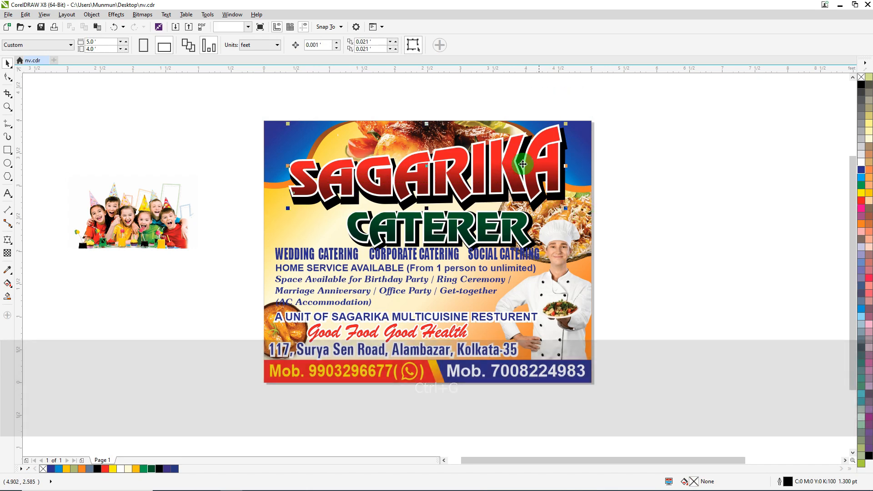
drag(427, 123, 428, 131)
drag(429, 179, 421, 214)
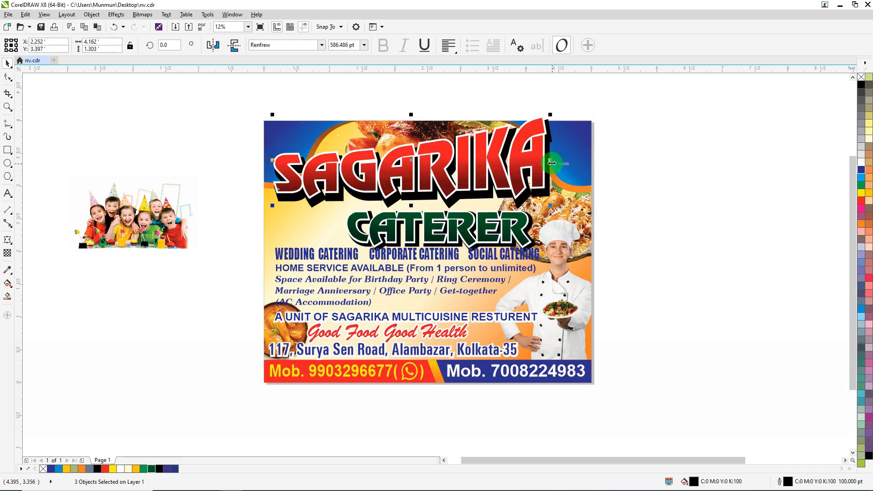
drag(551, 162, 562, 162)
drag(418, 115, 418, 126)
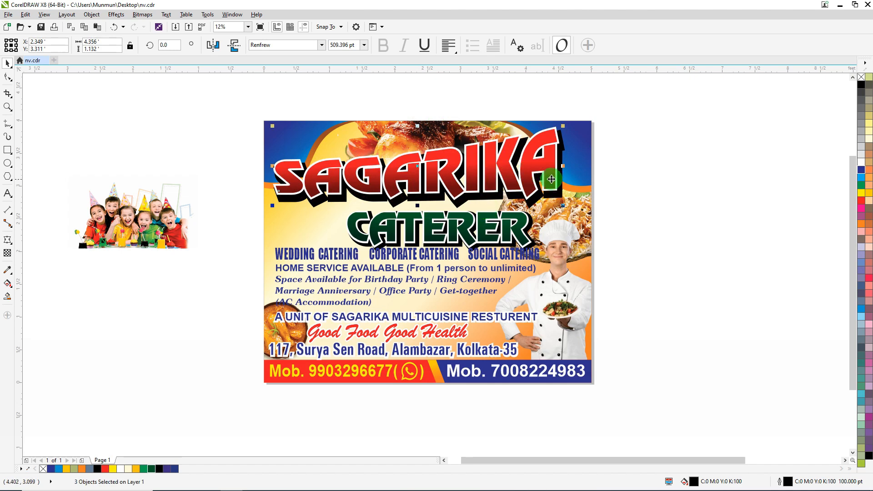
Step: Move the layered CATERER title up and slightly left beneath SAGARIKA, around X 2.59', Y 2.445'
drag(646, 192, 336, 256)
scroll(485, 223, up, 1)
drag(488, 209, 444, 201)
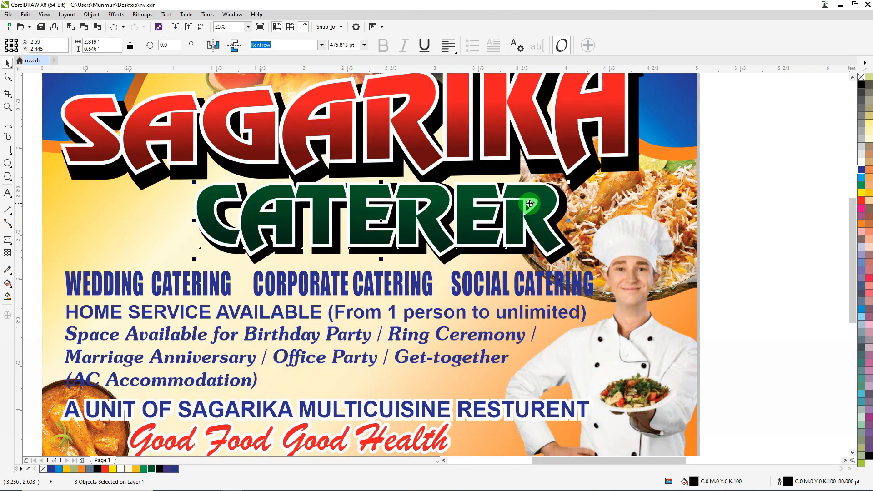
scroll(530, 204, down, 1)
click(669, 215)
scroll(496, 224, down, 1)
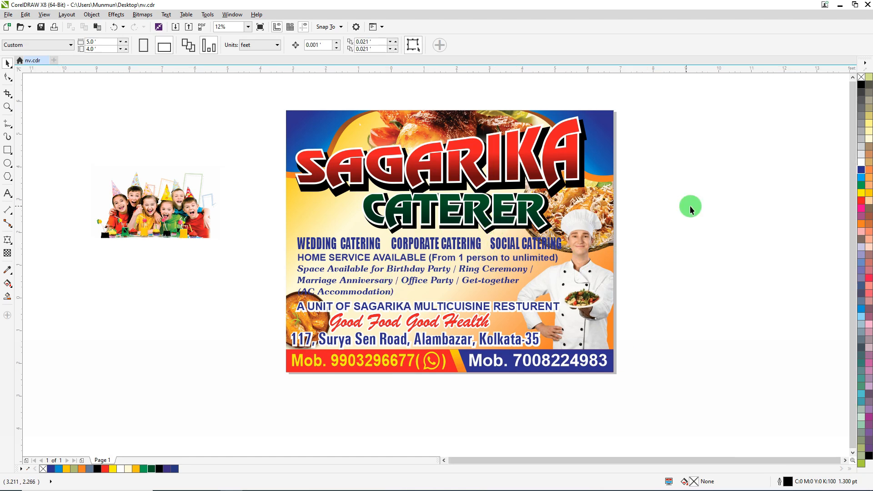
Step: Place OUR SERVICES above the WEDDING CATERING line, around X 0.826', Y 2.198', filled red and underlined
drag(748, 263, 402, 223)
scroll(420, 220, up, 2)
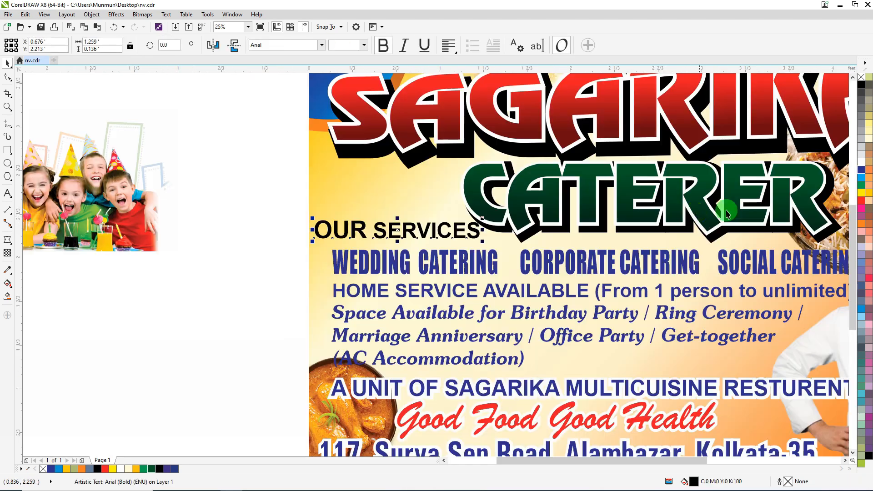
click(858, 199)
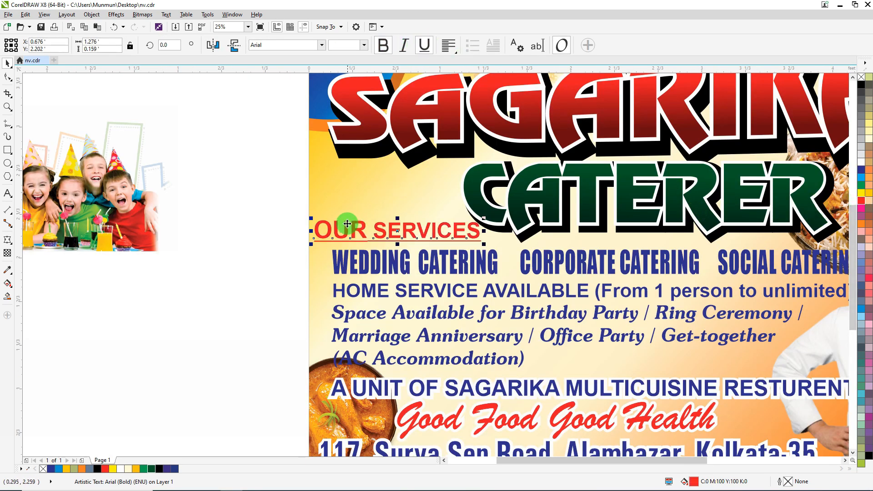
drag(346, 224, 366, 223)
scroll(263, 205, down, 1)
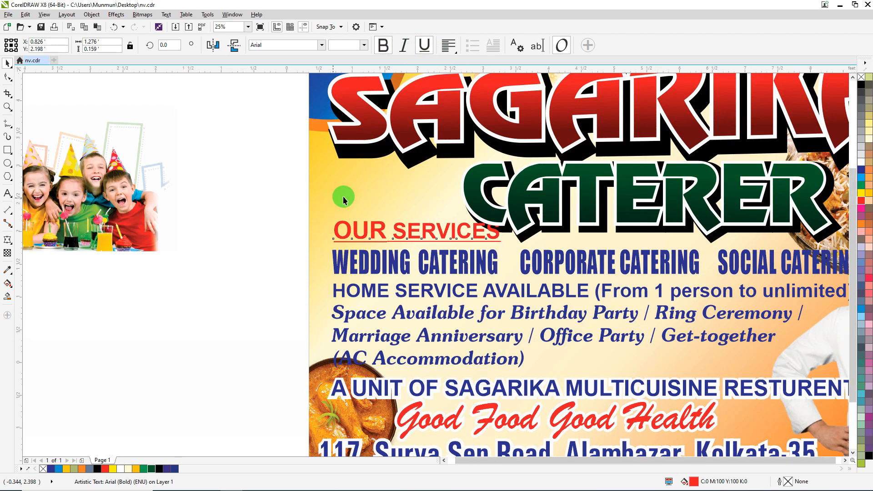
Step: Narrow the layered CATERER title to about 2.517' wide from its left side, leaving room beside OUR SERVICES
drag(692, 173, 381, 204)
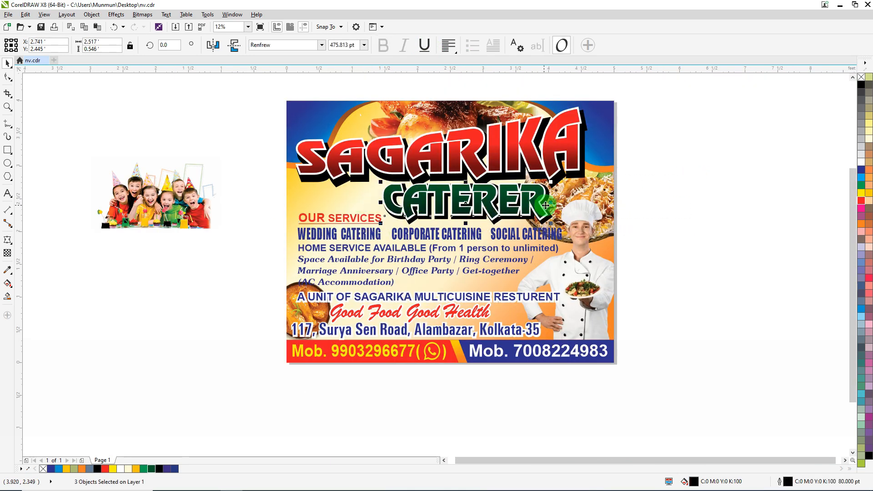
click(340, 221)
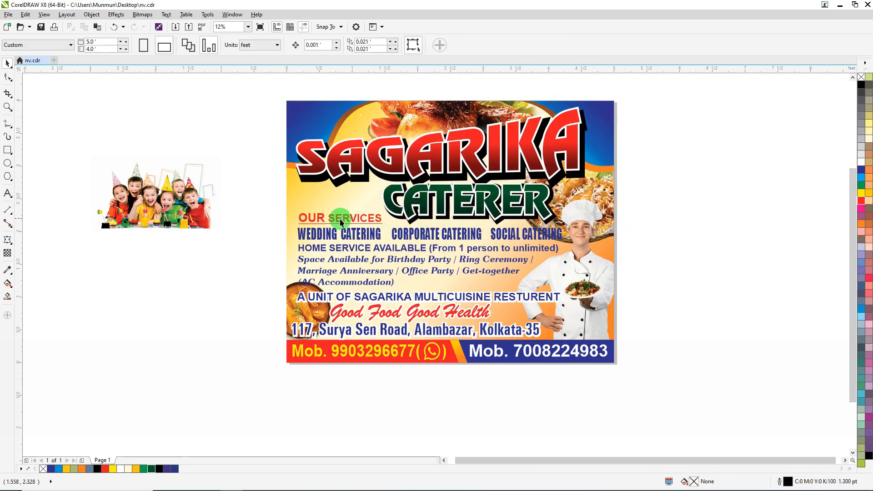
Step: Fill the HOME SERVICE AVAILABLE line with red and the party space text block with dark green
click(349, 251)
click(341, 260)
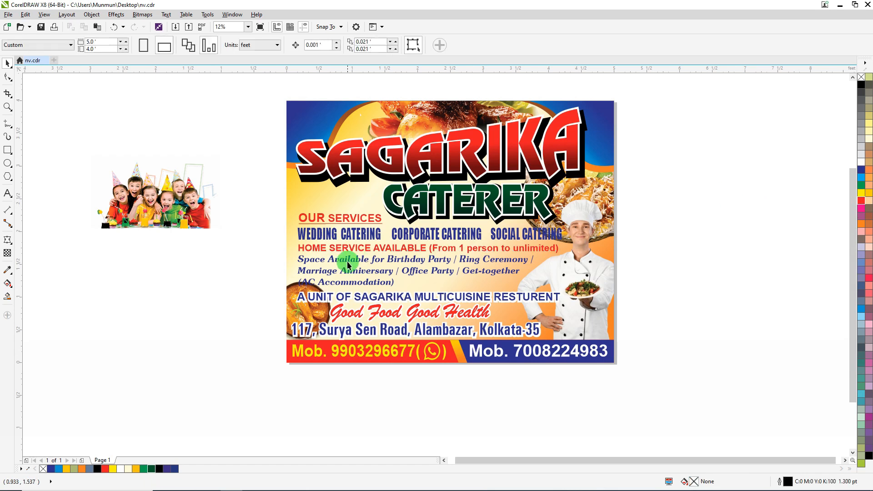
click(700, 228)
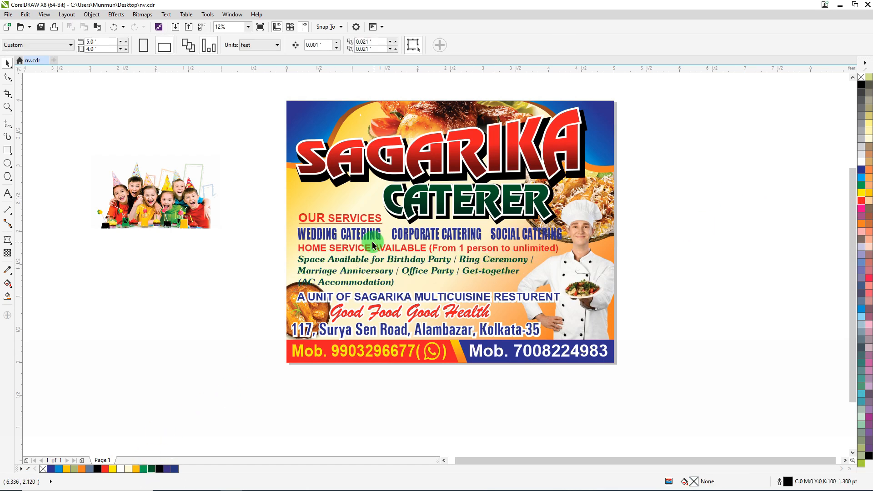
Step: Copy the catering types line, give the original a pale yellow fill and outline, and paste the blue copy on top
click(423, 237)
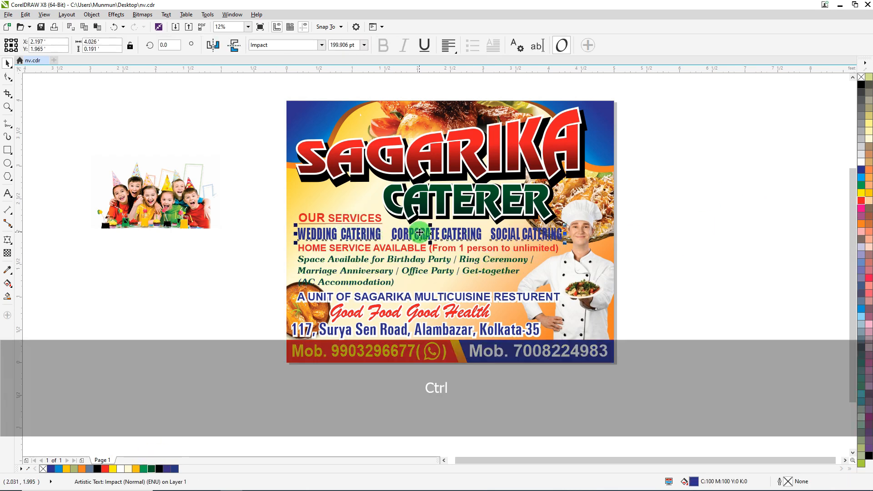
click(869, 139)
right_click(868, 139)
key(F12)
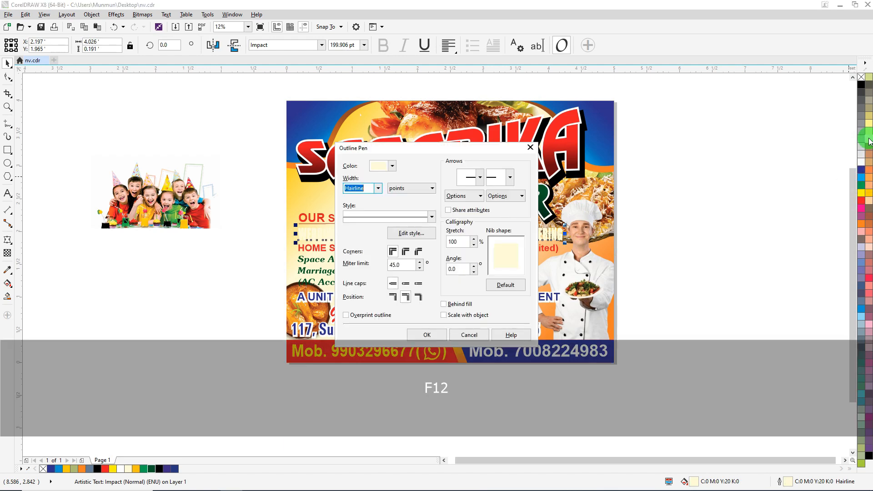
key(Return)
key(ctrl+v)
click(702, 190)
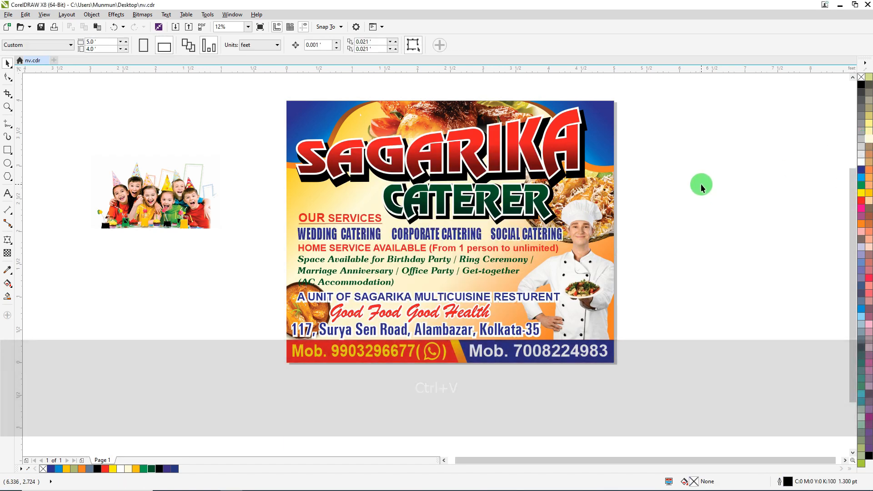
scroll(402, 236, up, 4)
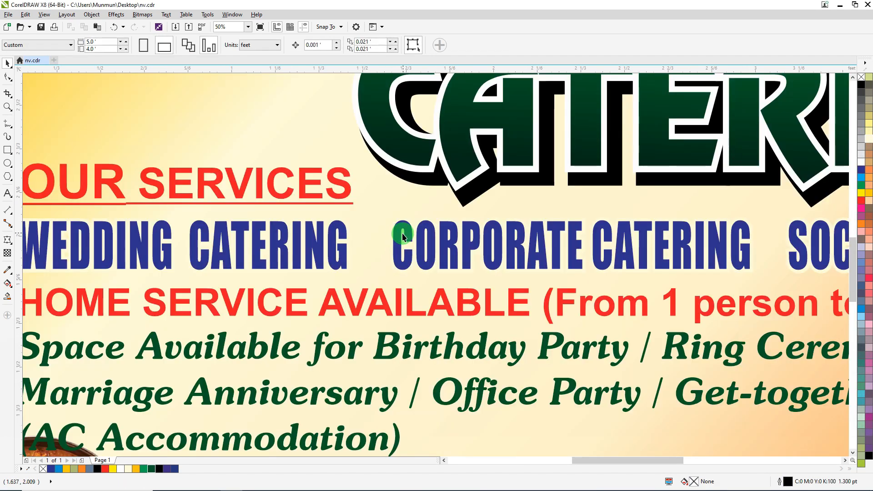
click(6, 175)
drag(360, 230, 374, 256)
key(Delete)
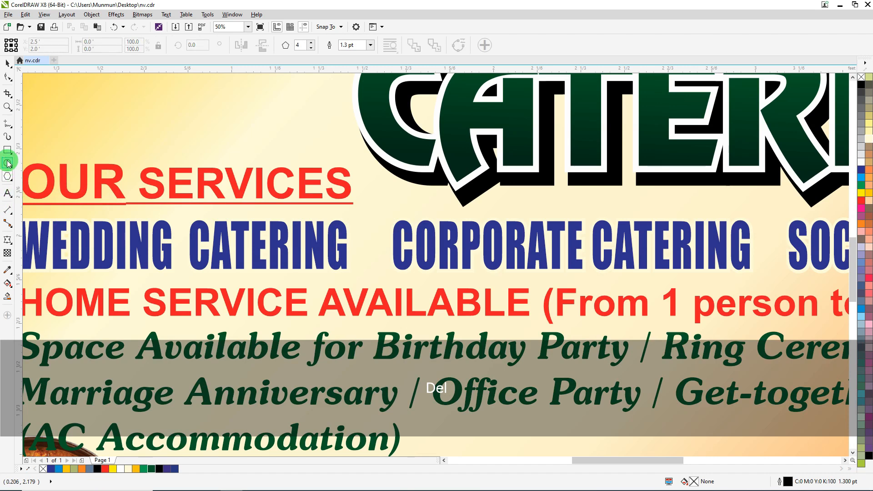
Step: Draw a circle about 0.094' across between WEDDING CATERING and CORPORATE CATERING, with red fill and no outline
click(7, 163)
click(861, 200)
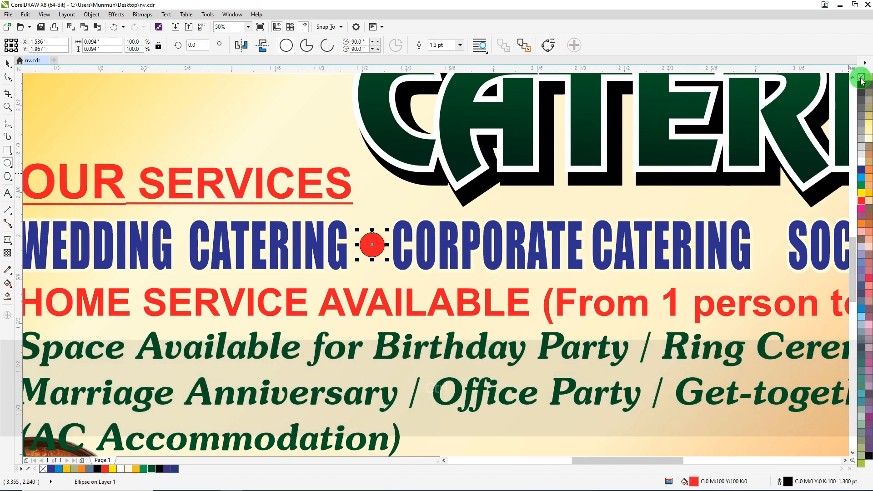
right_click(861, 77)
Step: Duplicate the red dot between CORPORATE CATERING and SOCIAL CATERING and align both dots at the same height
scroll(122, 163, down, 1)
drag(247, 203, 446, 204)
right_click(445, 203)
shift+click(248, 204)
key(Escape)
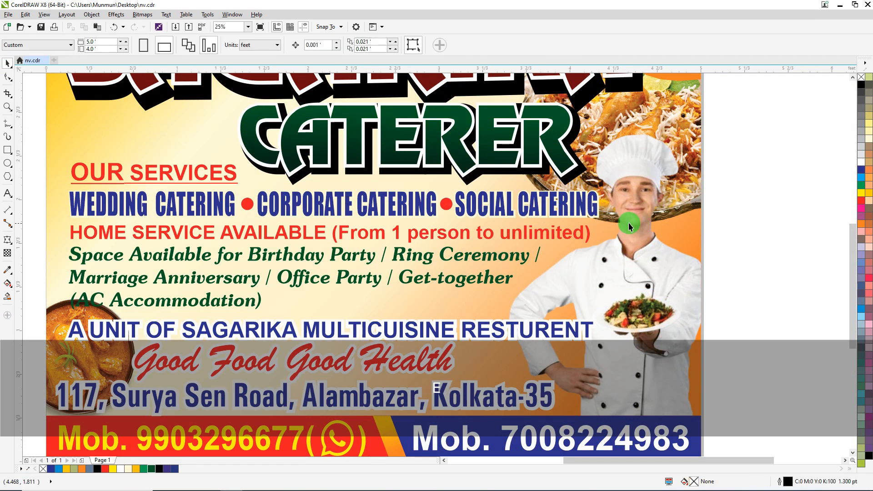
Step: PowerClip the children's party photo inside the banner's background rectangle
scroll(601, 231, down, 1)
drag(227, 196, 268, 150)
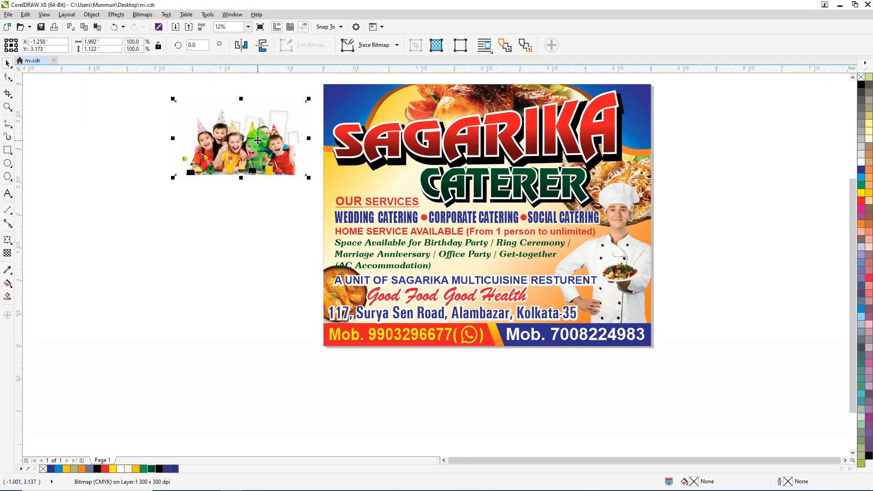
right_click(258, 141)
click(283, 149)
click(395, 180)
Step: Open the background's PowerClip contents and move the party photo to the left side, around X 0.854', Y 2.681'
ctrl+click(400, 183)
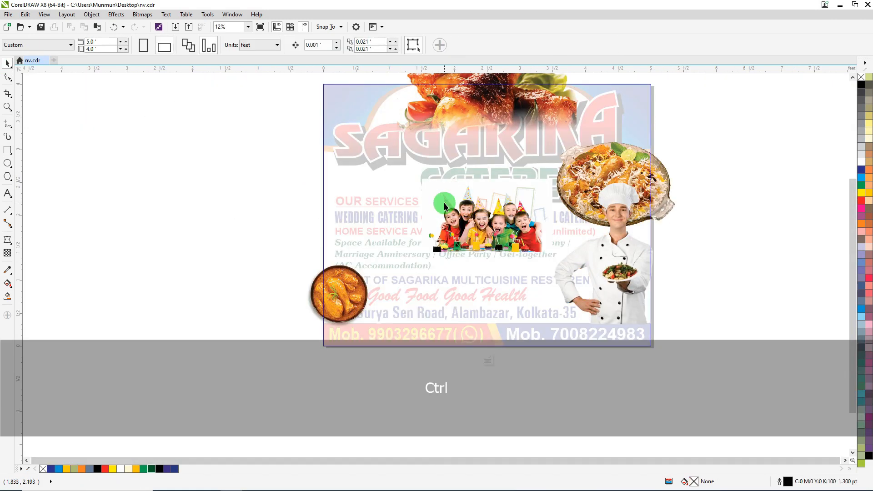
drag(474, 215, 366, 162)
drag(396, 187, 397, 195)
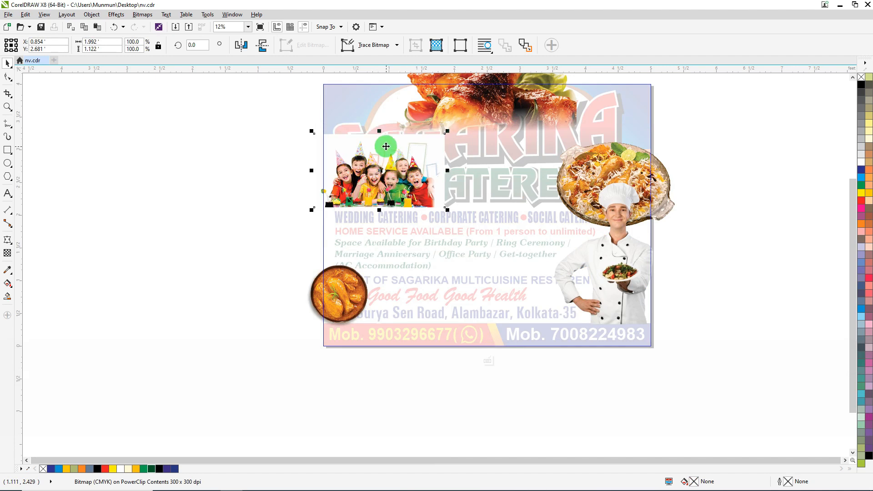
Step: Fade out the bottom of the party photo with a downward linear transparency
scroll(385, 146, up, 2)
click(10, 251)
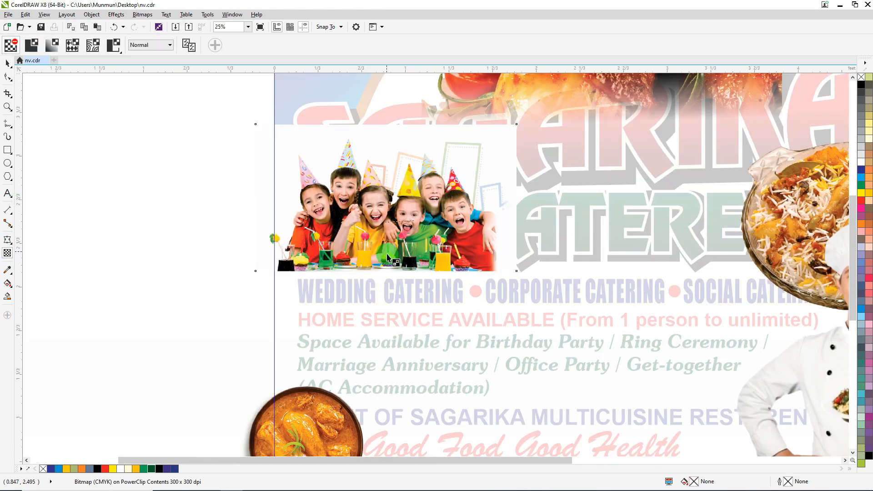
drag(384, 223, 386, 264)
click(9, 62)
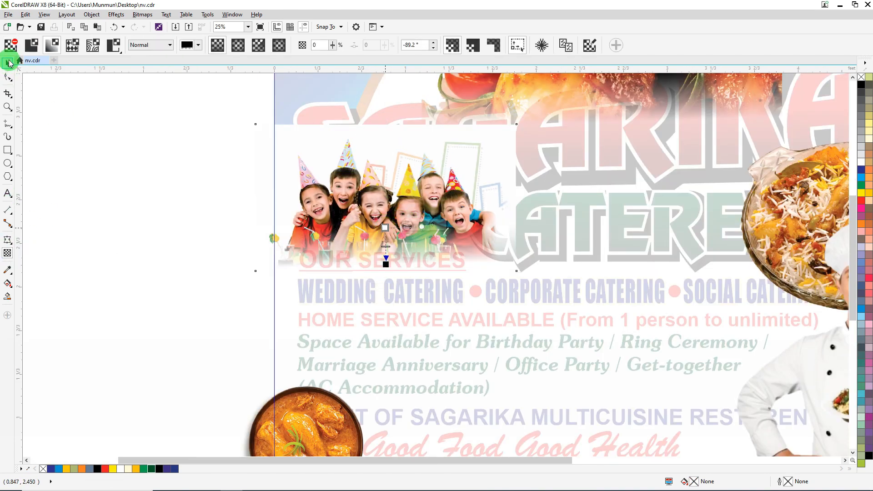
Step: Send the party photo to the back of the PowerClip contents and finish editing them
right_click(387, 142)
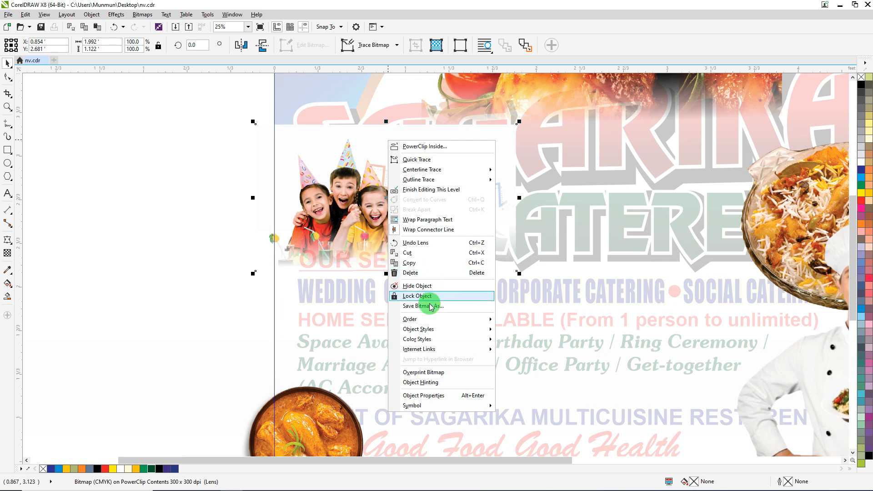
mouse_move(454, 318)
click(529, 347)
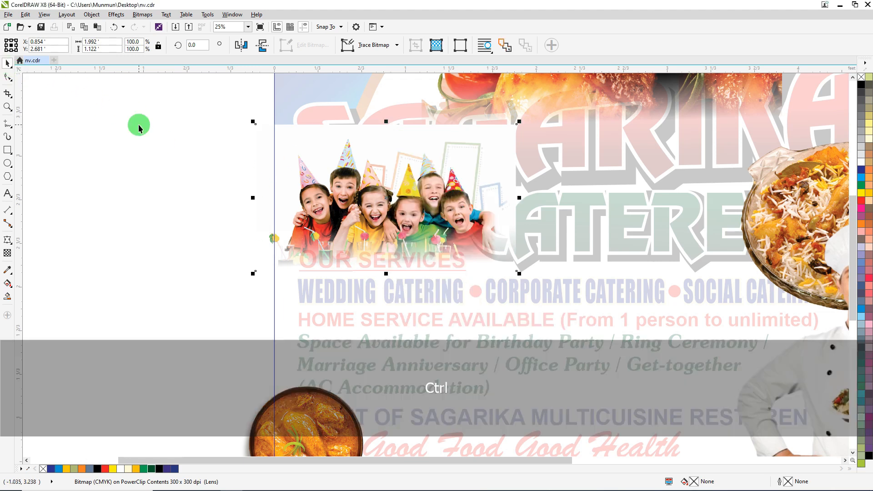
ctrl+click(144, 129)
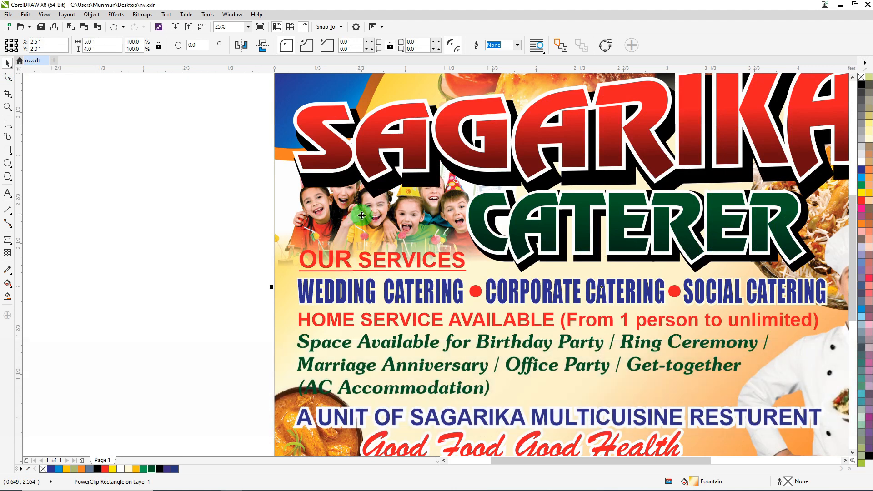
Step: Reopen the background's PowerClip contents and convert the faded party photo to a bitmap
ctrl+click(374, 227)
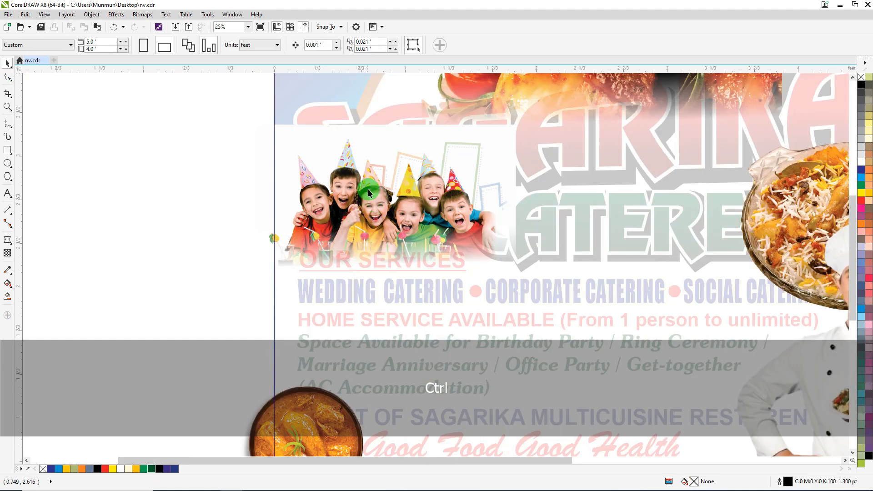
key(ctrl+z)
key(ctrl+z)
click(143, 14)
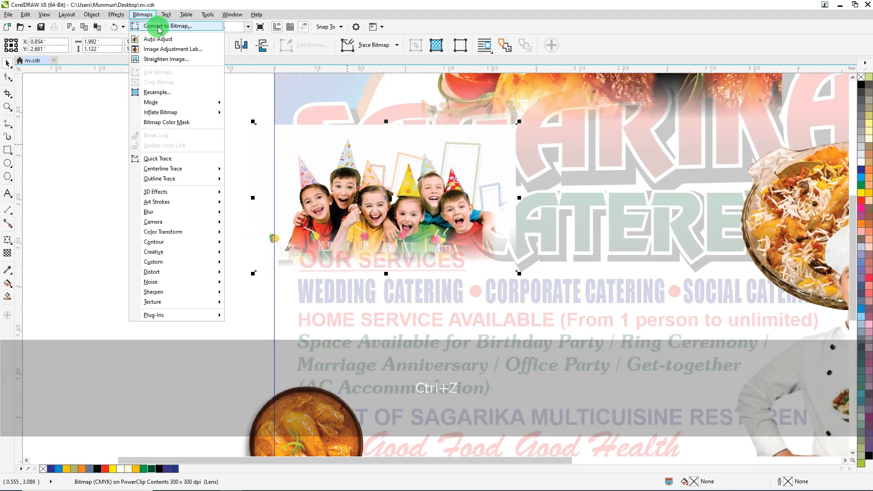
click(166, 25)
click(411, 297)
Step: Fade out the top of the party photo with an upward linear transparency ending at 100%
click(7, 252)
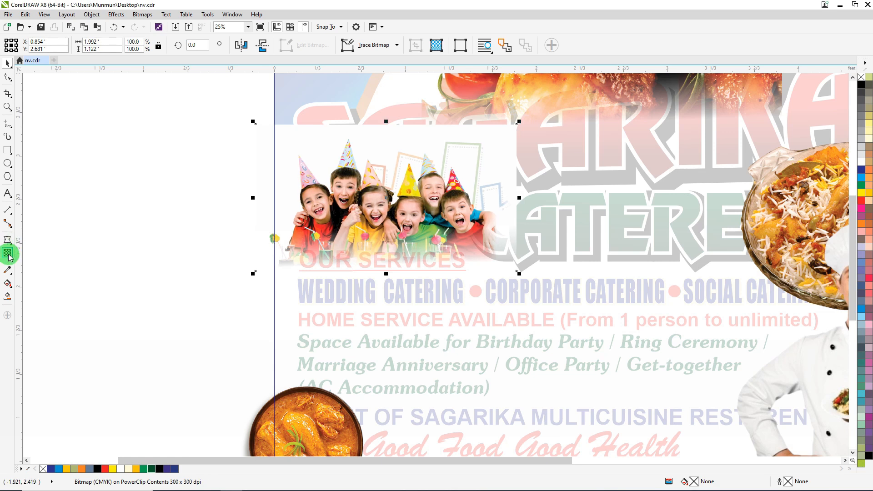
click(398, 200)
drag(400, 159, 406, 159)
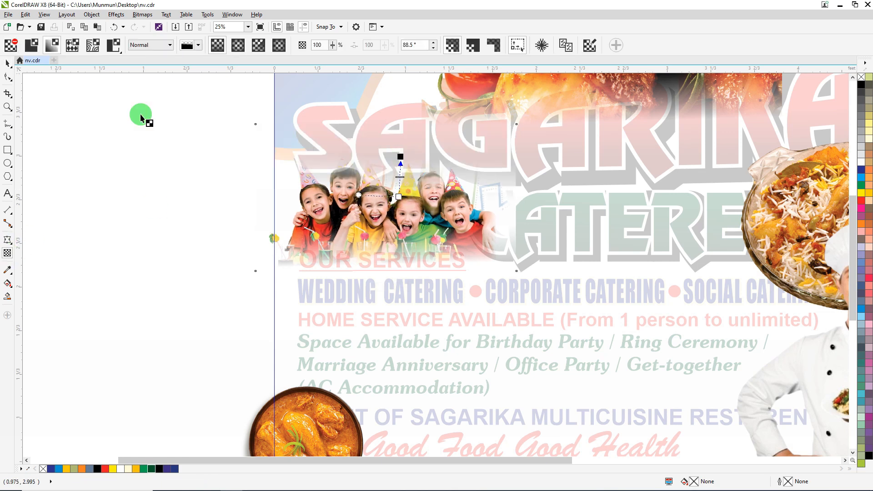
Step: Enlarge the party photo inside the background PowerClip, reposition it under SAGARIKA beside CATERER, and finish editing the contents
key(ctrl+z)
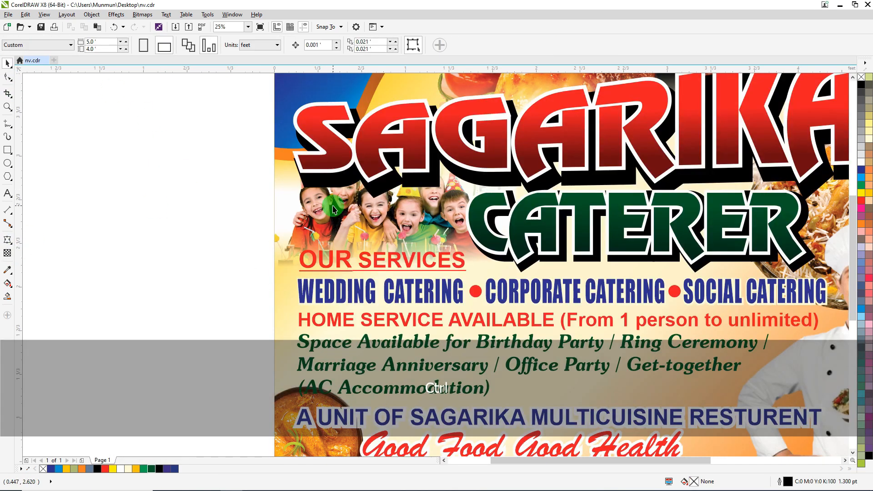
click(411, 219)
ctrl+click(415, 221)
drag(430, 224, 432, 241)
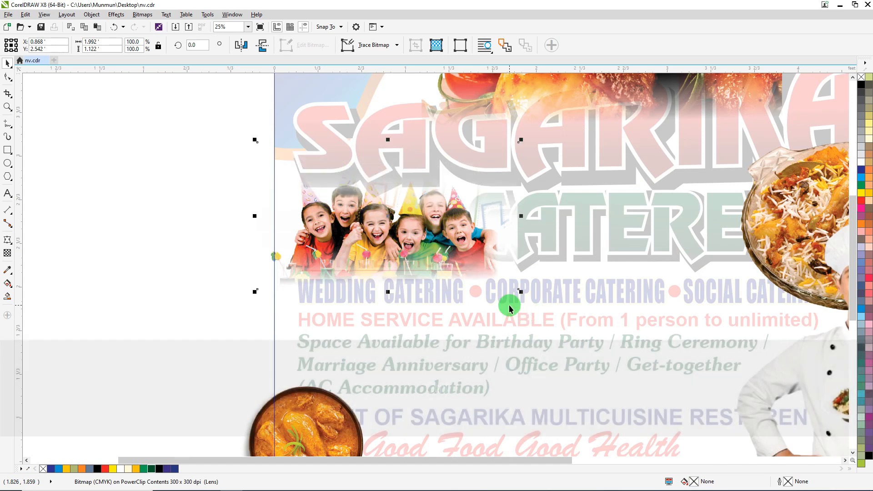
drag(520, 292, 570, 320)
drag(446, 234, 412, 248)
ctrl+click(152, 206)
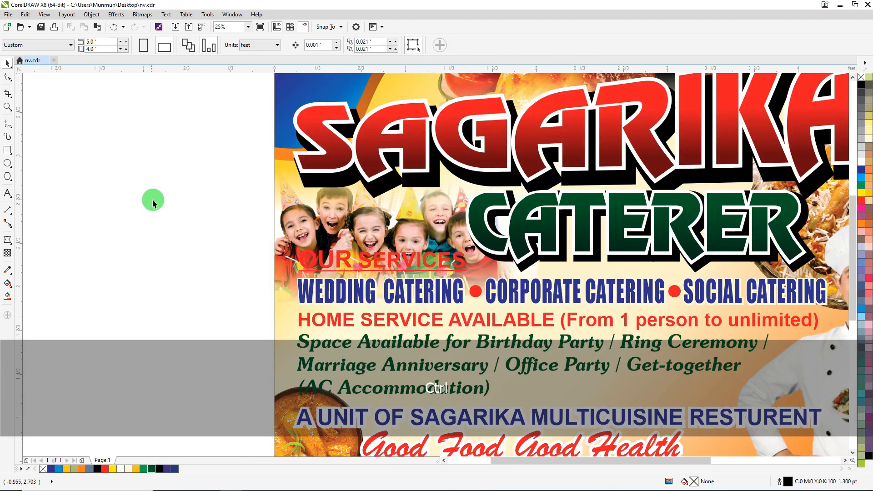
Step: Back the red OUR SERVICES heading with a copy that has white fill and a 20 pt white outline
click(344, 269)
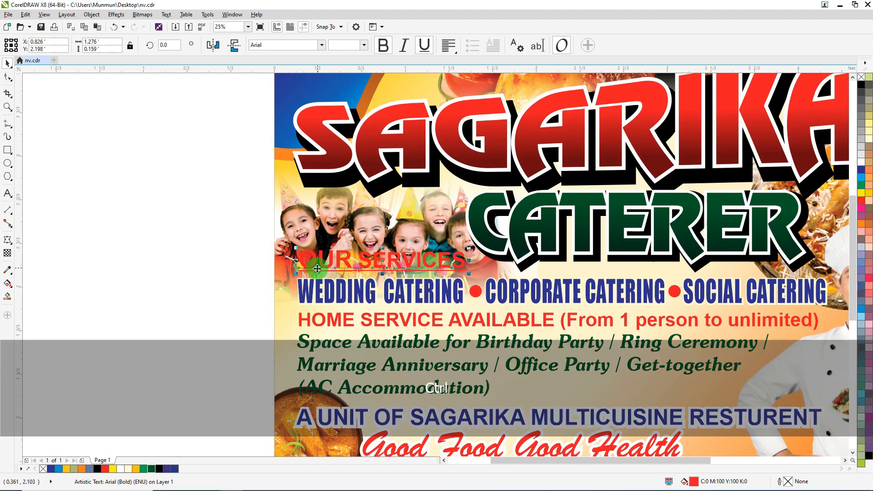
click(861, 164)
key(F12)
key(Return)
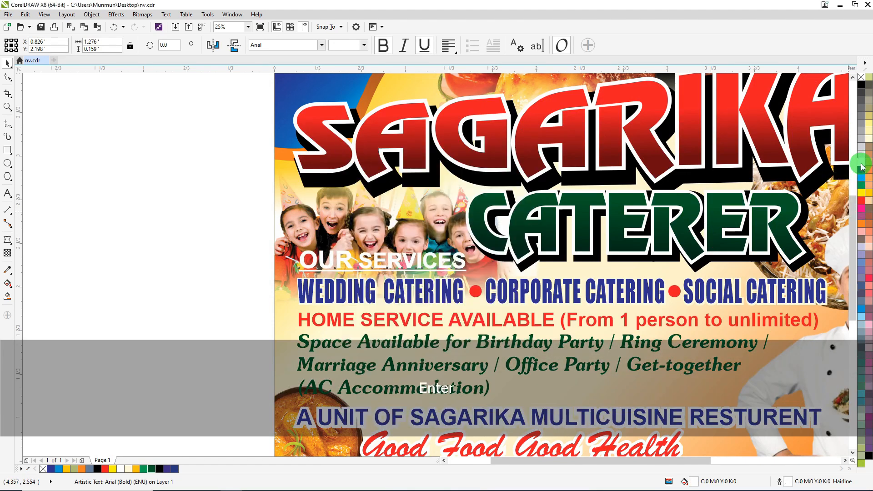
right_click(861, 164)
key(F12)
text(20)
key(Return)
key(ctrl+v)
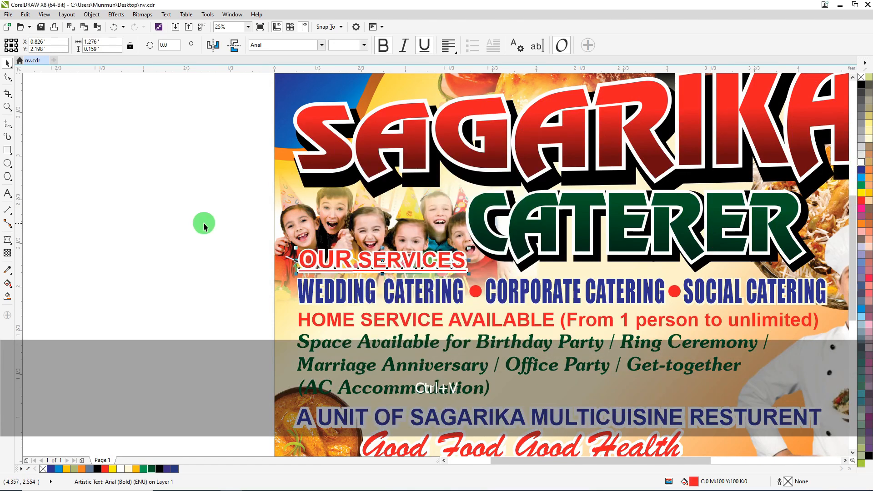
click(202, 223)
Step: Stretch all layers of the SAGARIKA title horizontally toward the banner's right edge
scroll(200, 196, down, 2)
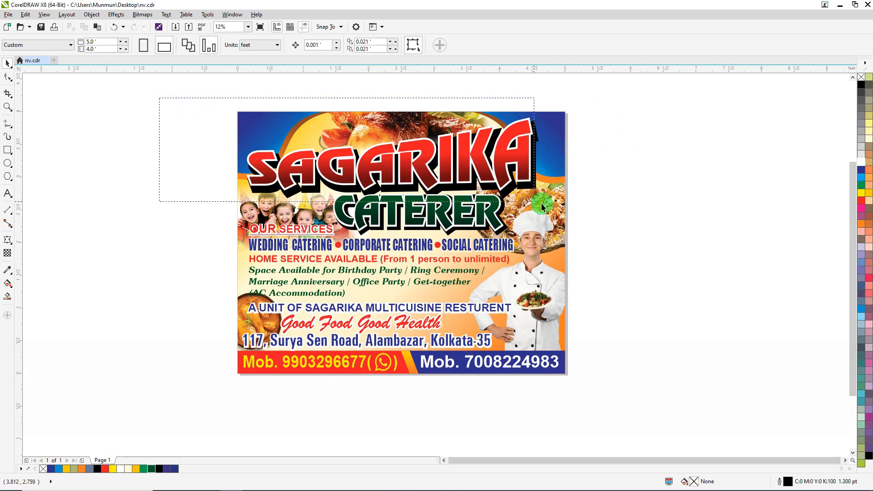
drag(541, 203, 563, 200)
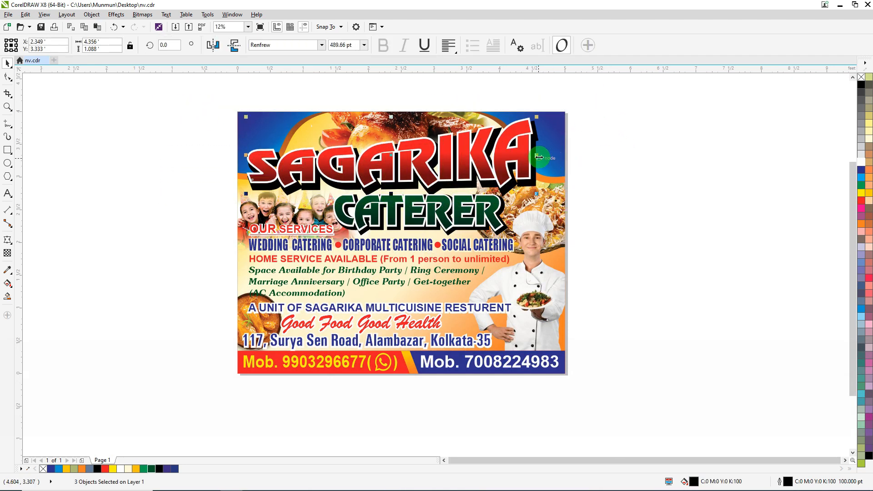
drag(539, 158, 554, 157)
drag(628, 105, 345, 178)
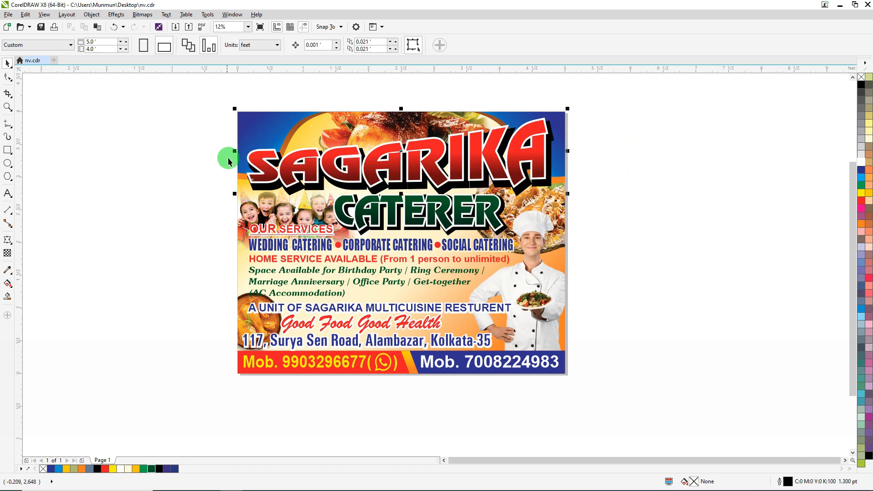
click(606, 187)
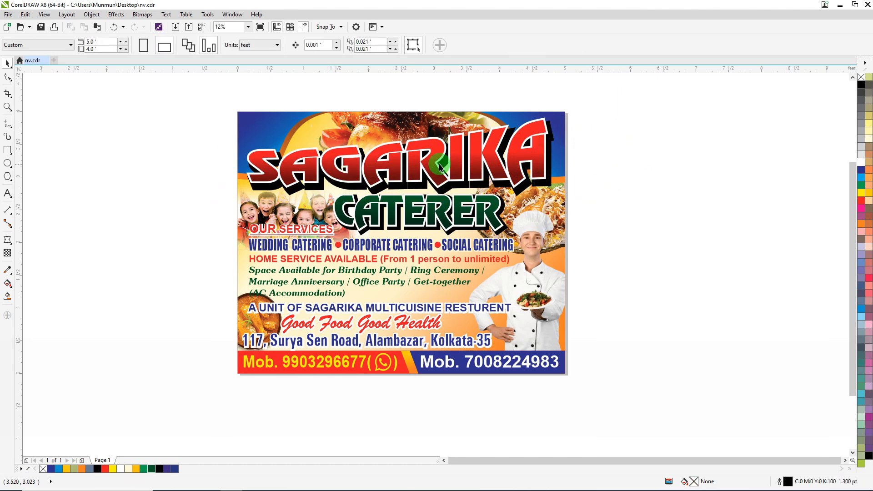
Step: Recolor the white backing of the A UNIT OF, Good Food Good Health and address lines to pale yellow (C0 M0 Y20 K0)
scroll(439, 168, down, 2)
scroll(485, 209, up, 2)
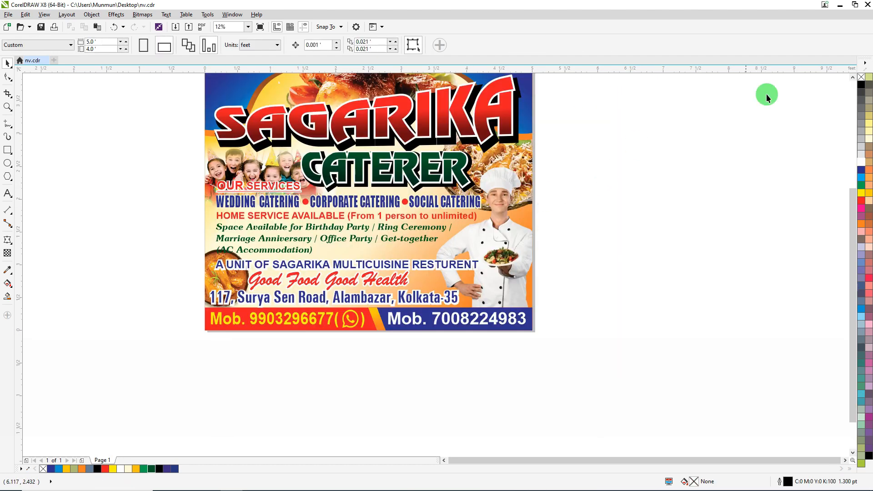
click(852, 77)
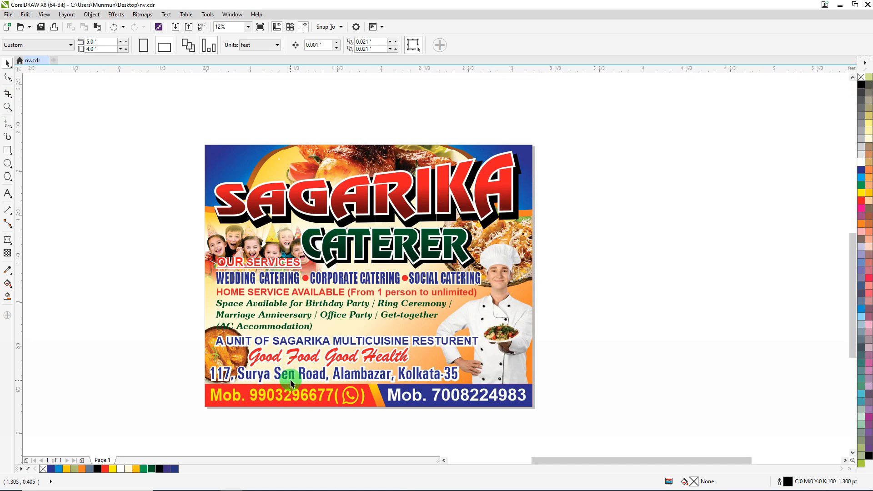
scroll(309, 337, up, 2)
scroll(237, 350, up, 2)
click(278, 359)
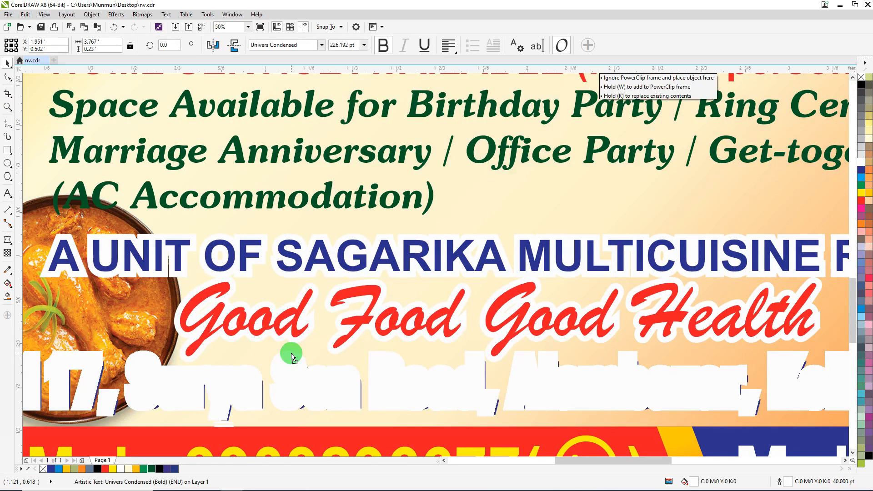
key(ctrl+z)
shift+click(187, 299)
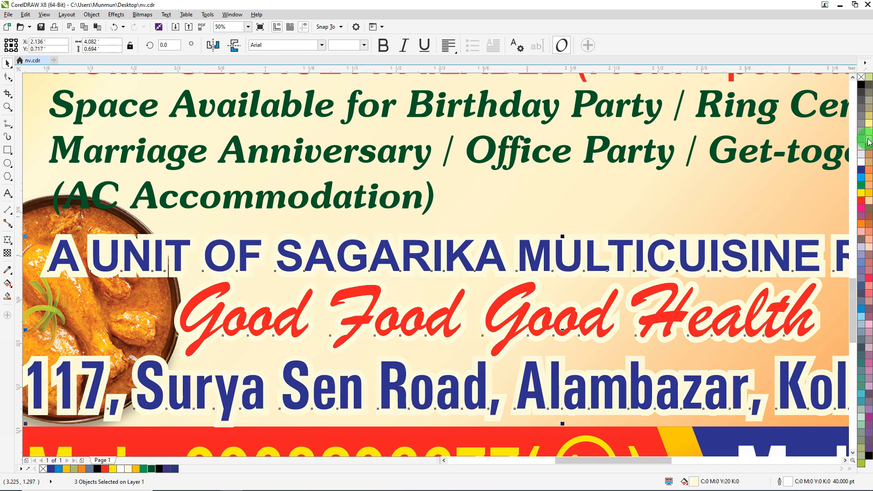
scroll(370, 217, down, 4)
click(156, 224)
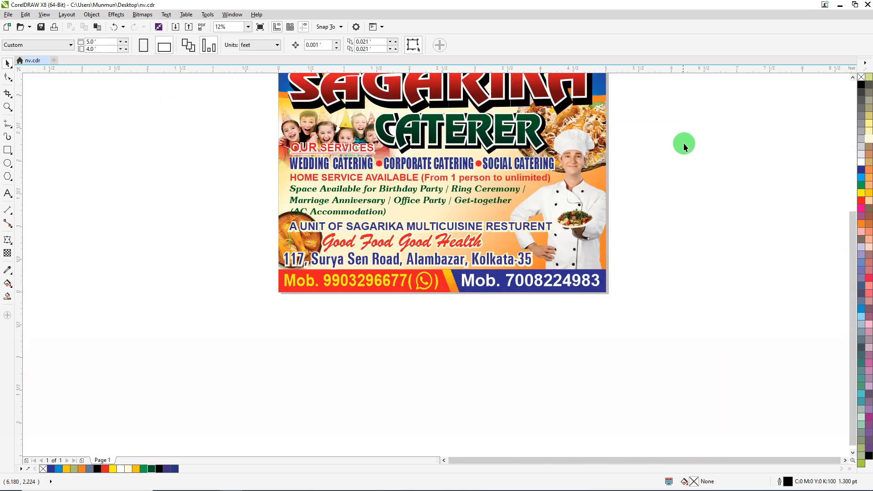
Step: Bring the whole banner into view and zoom in to check the final layout
click(853, 78)
click(7, 107)
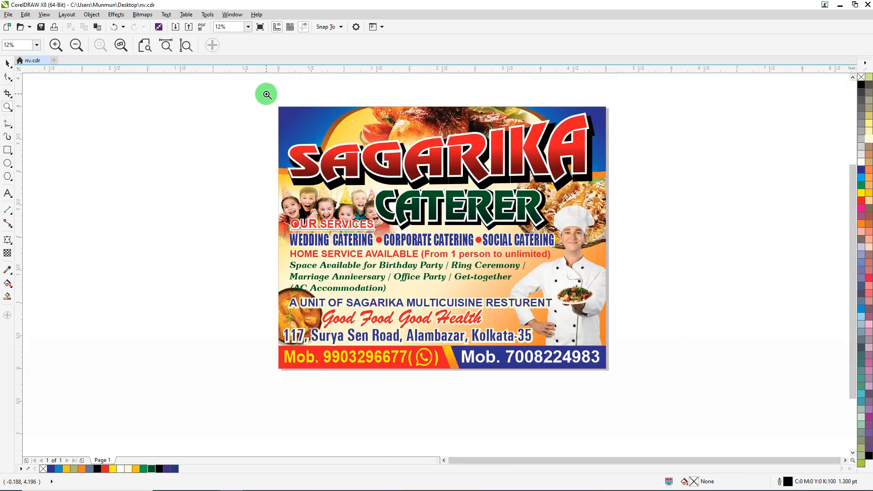